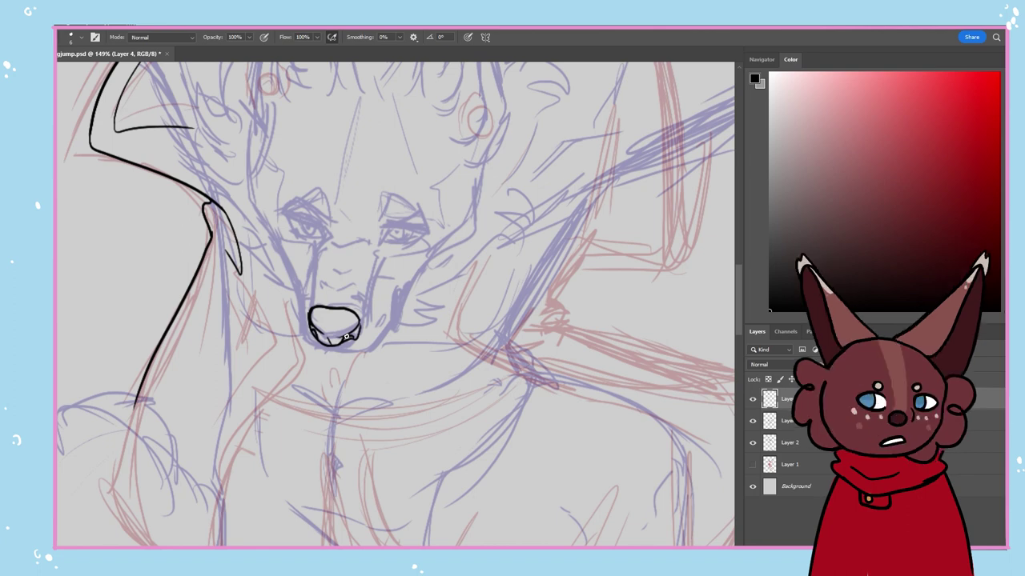
Ink the wolf's upper muzzle, the nose bridge, the creases between the brows and the jawline over the sketch
drag(361, 294, 370, 319)
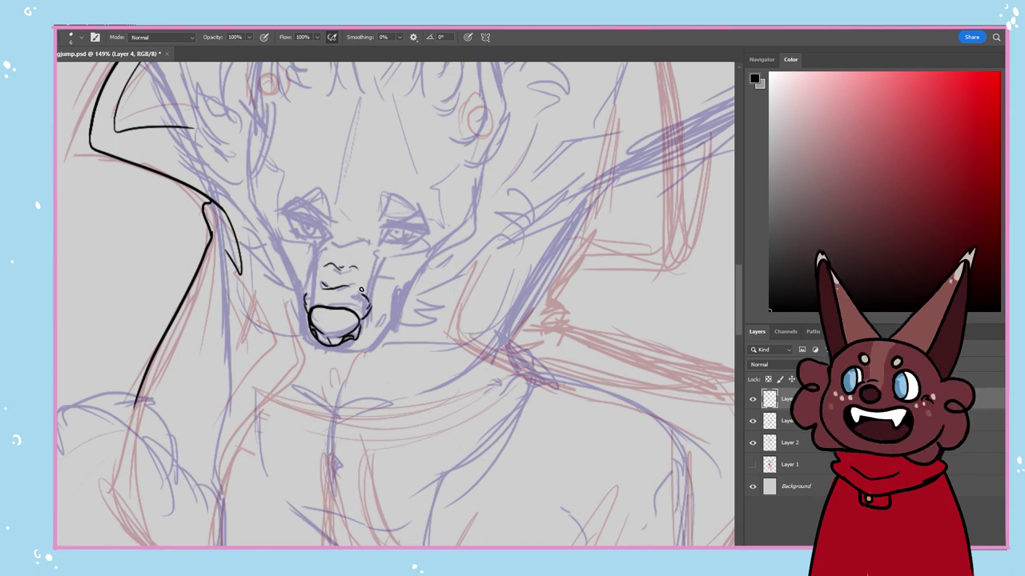
drag(311, 253, 375, 253)
drag(334, 206, 332, 229)
drag(340, 207, 341, 227)
mouse_move(400, 285)
mouse_down()
mouse_move(382, 333)
mouse_move(323, 348)
mouse_move(306, 347)
mouse_move(296, 294)
mouse_up()
drag(387, 332, 433, 257)
Ink the short fur tufts on both cheeks, extending the face outline up from the jaw
drag(257, 198, 271, 215)
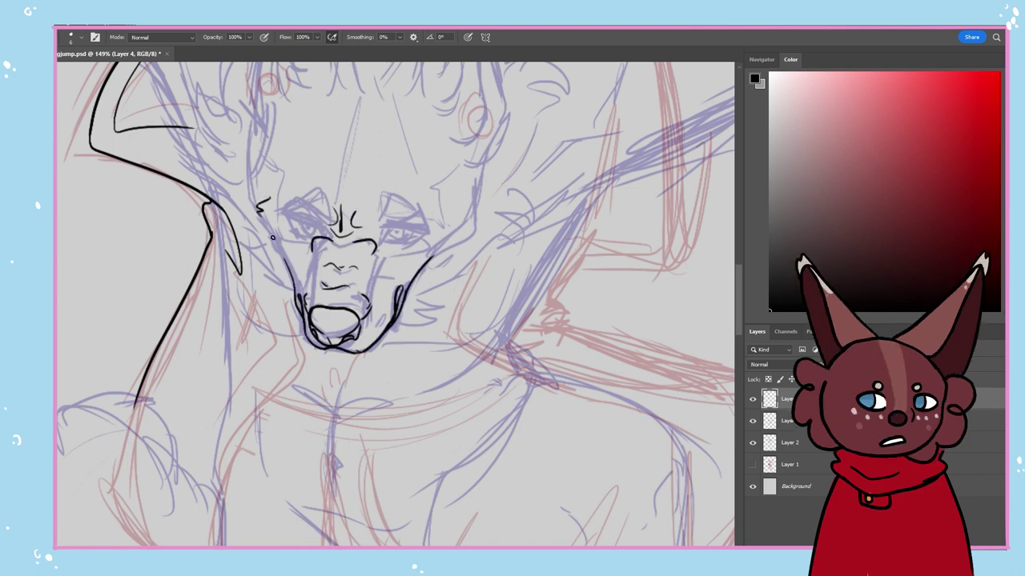
drag(285, 262, 260, 232)
drag(249, 213, 264, 230)
drag(438, 251, 463, 225)
drag(435, 255, 447, 249)
scroll(292, 270, down, 3)
scroll(299, 267, up, 8)
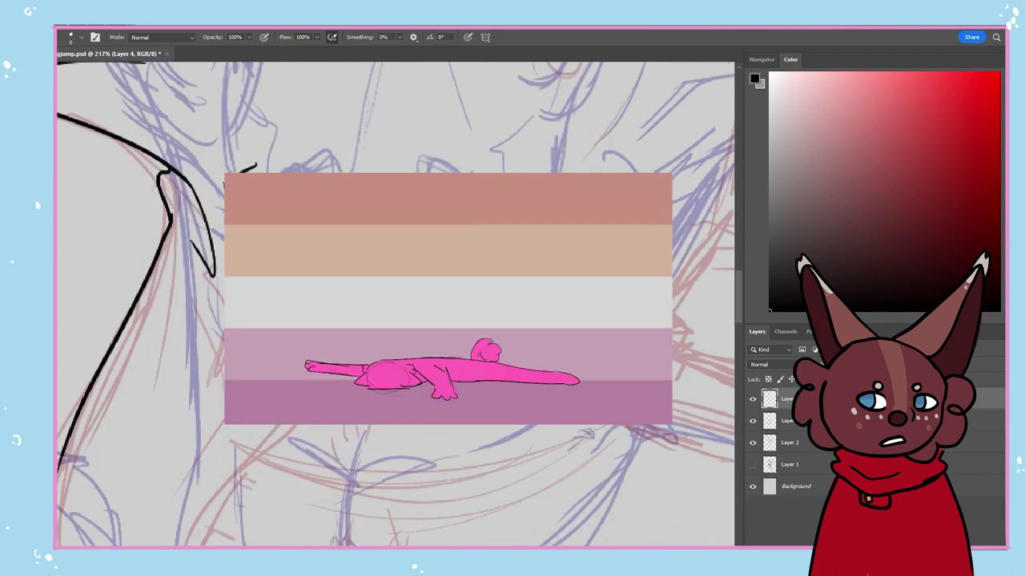
Add whisker marks to both sides of the muzzle and ink the wavy side lines of the nose bridge
mouse_move(391, 344)
mouse_down()
mouse_move(374, 371)
mouse_move(405, 355)
mouse_up()
drag(413, 336, 403, 364)
drag(425, 327, 418, 354)
drag(307, 358, 313, 368)
drag(370, 279, 375, 283)
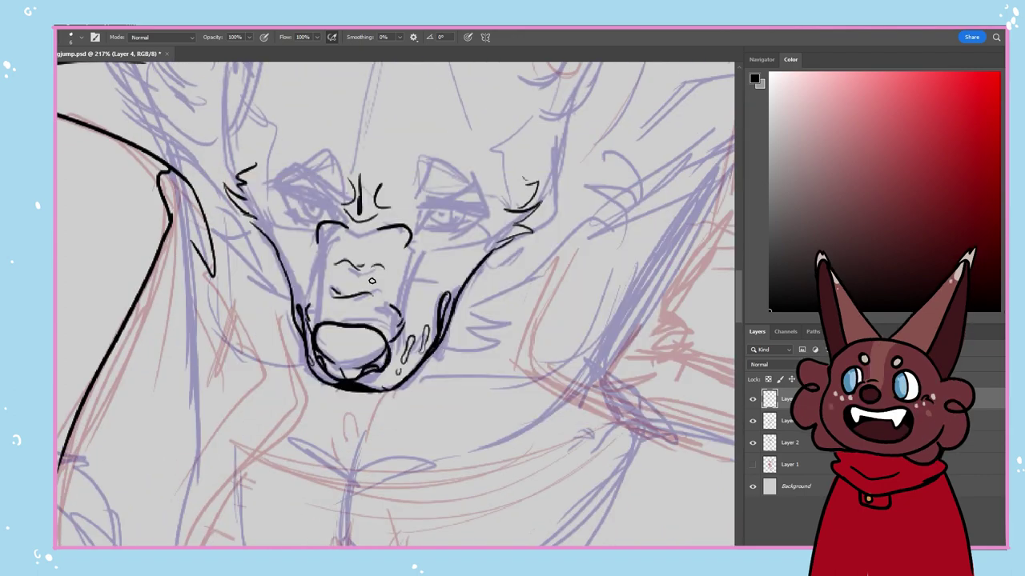
scroll(376, 344, down, 4)
drag(344, 400, 333, 453)
drag(394, 410, 389, 443)
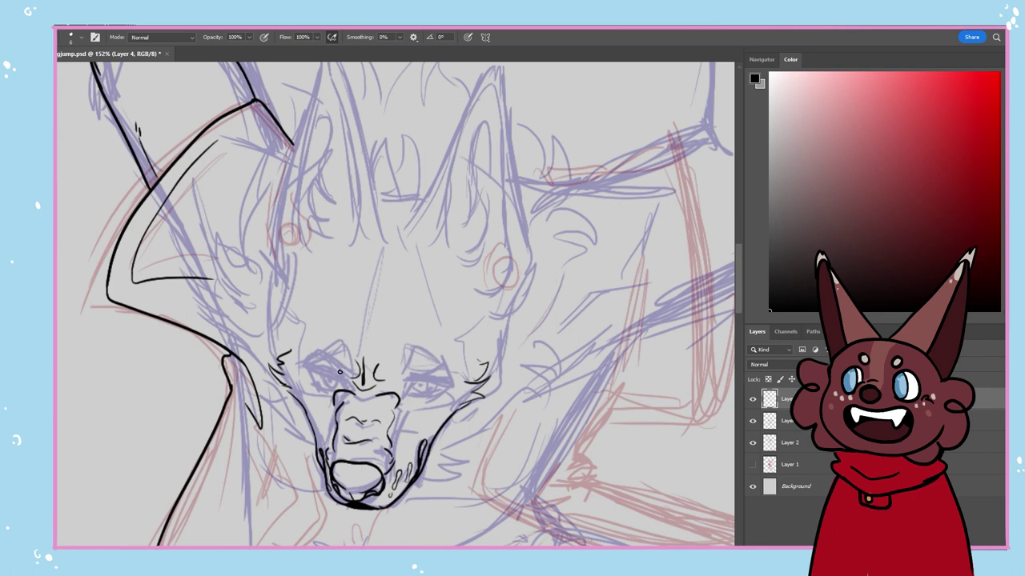
Ink the outlines, irises and pupils of both eyes
mouse_move(305, 364)
mouse_down()
mouse_move(402, 392)
mouse_move(450, 376)
mouse_move(424, 392)
mouse_up()
drag(307, 366, 337, 389)
drag(318, 375, 325, 381)
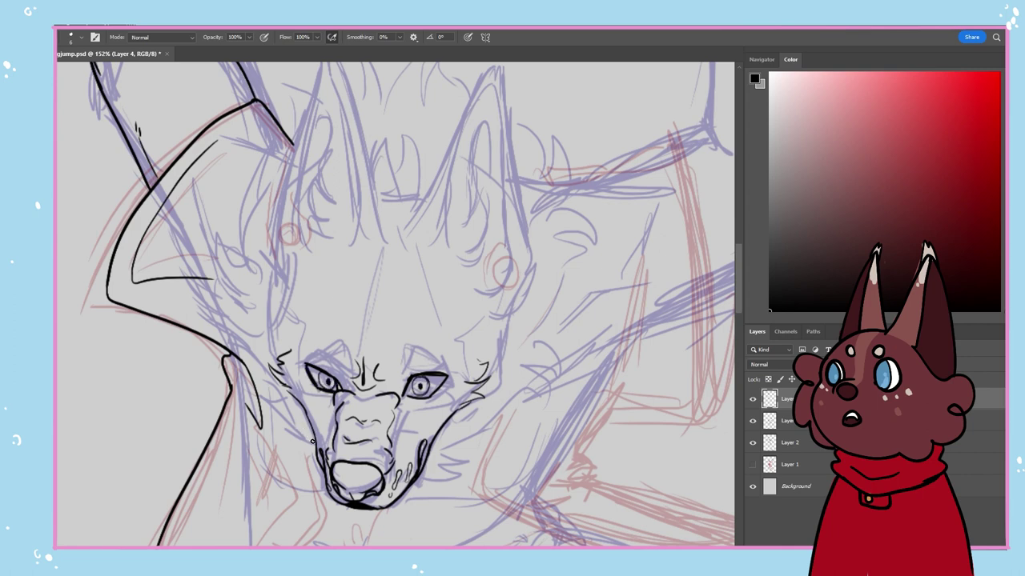
Add eyelid creases, brow edges and lower lid lines around both eyes
drag(314, 362, 347, 370)
drag(348, 381, 352, 389)
drag(304, 365, 329, 355)
mouse_move(403, 367)
mouse_down()
mouse_move(448, 358)
mouse_move(441, 356)
mouse_up()
drag(446, 379, 462, 397)
drag(403, 400, 429, 407)
drag(328, 387, 302, 397)
drag(306, 378, 296, 392)
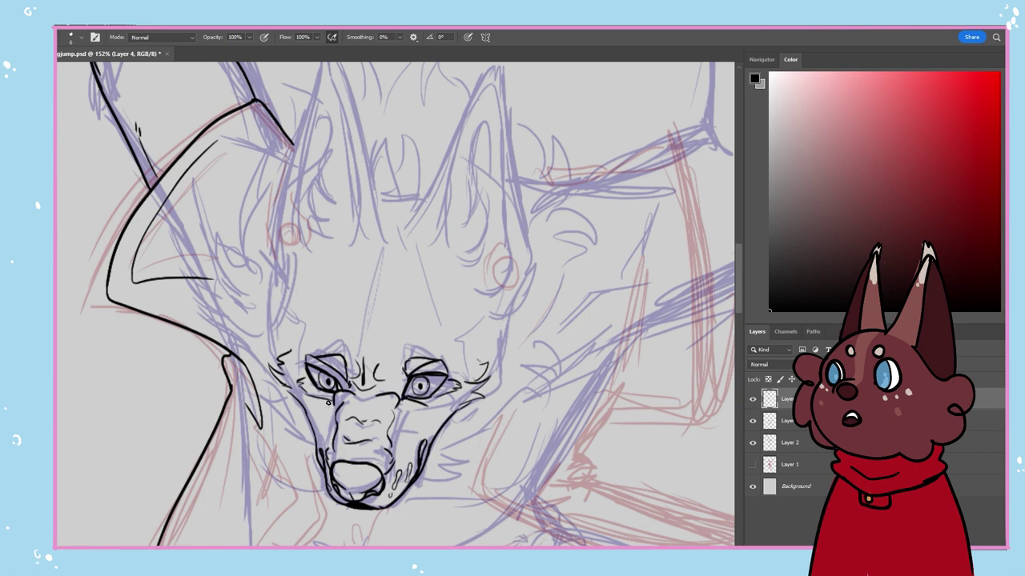
Ink the muzzle's centre crease, the fur tufts beside the right cheek and neck, and both sides of the head
drag(360, 395, 358, 438)
mouse_move(461, 462)
mouse_down()
mouse_move(420, 487)
mouse_move(432, 471)
mouse_up()
mouse_move(442, 456)
mouse_down()
mouse_move(546, 386)
mouse_move(549, 402)
mouse_up()
drag(527, 346, 562, 373)
drag(277, 266, 269, 341)
drag(492, 298, 501, 360)
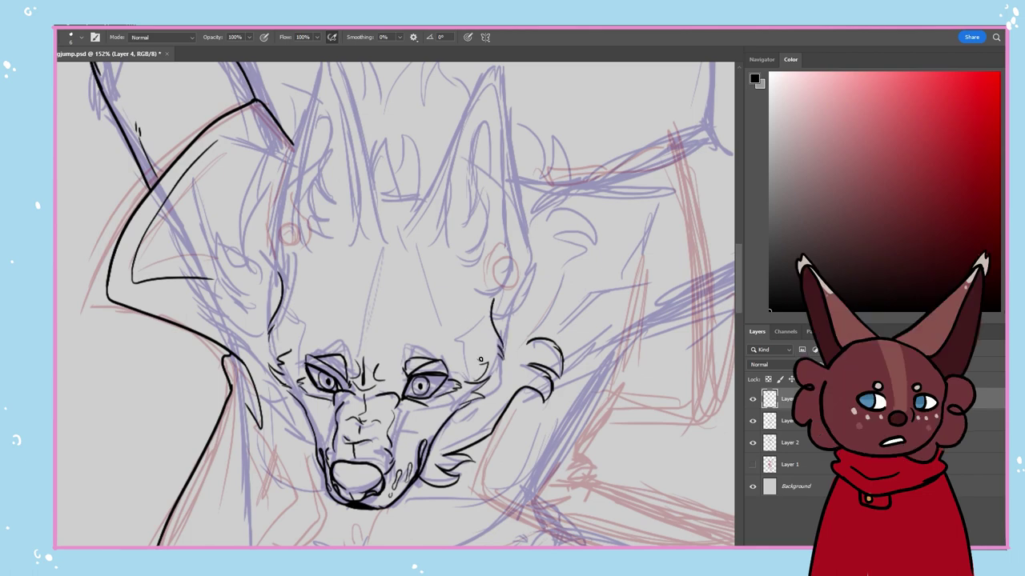
Draw frown lines above the nose bridge and a short brow line above each eye
drag(371, 353, 399, 326)
drag(353, 356, 333, 325)
mouse_move(361, 345)
mouse_down()
mouse_move(348, 327)
mouse_move(381, 327)
mouse_up()
drag(444, 353, 456, 315)
drag(307, 351, 300, 312)
scroll(361, 324, down, 5)
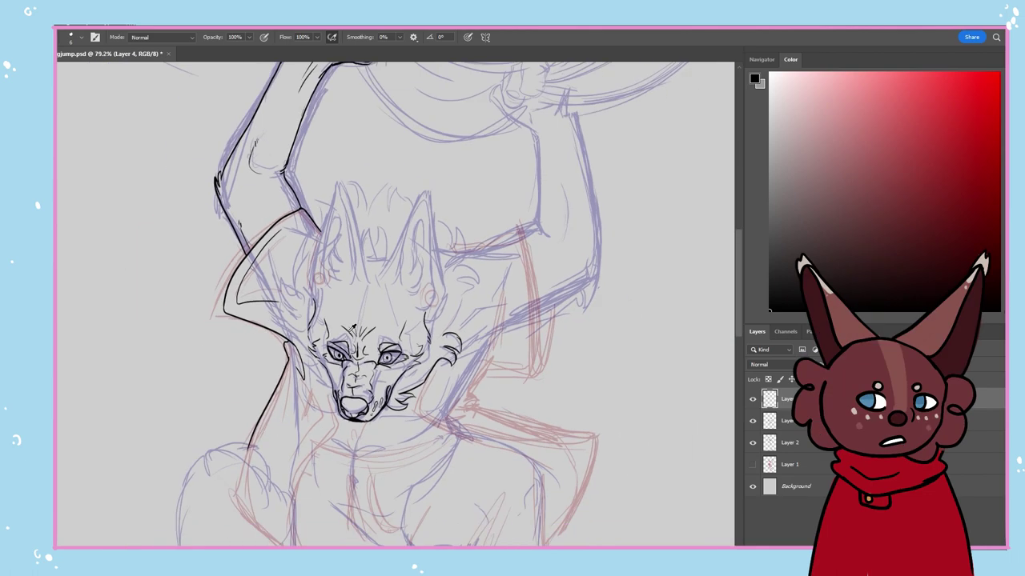
Redraw the line beneath the right eye and add a central crease running up the forehead
scroll(361, 324, up, 5)
drag(411, 389, 459, 373)
key(ctrl+z)
key(e)
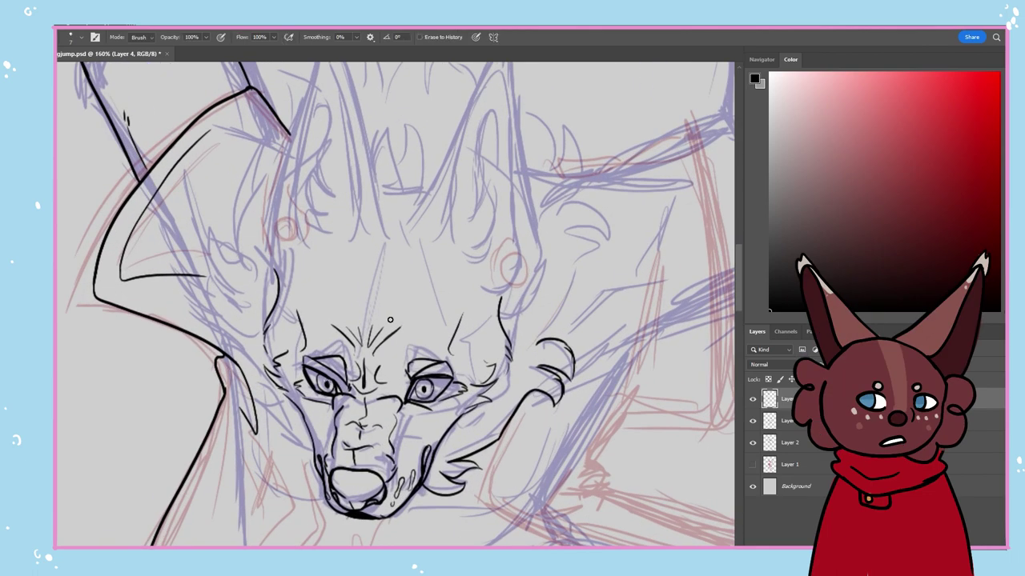
key(b)
mouse_move(406, 400)
mouse_down()
mouse_move(421, 376)
mouse_move(459, 373)
mouse_up()
mouse_move(362, 324)
mouse_down()
mouse_move(387, 251)
mouse_move(378, 289)
mouse_up()
drag(371, 299, 366, 317)
scroll(348, 324, down, 5)
drag(738, 320, 737, 326)
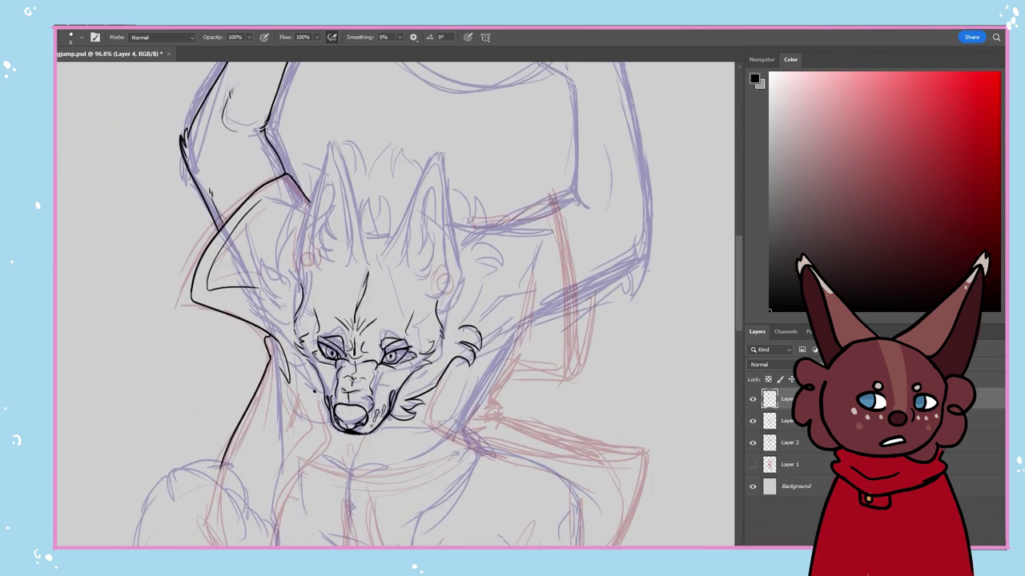
Ink the shaggy fur along both sides of the head and neck
mouse_move(313, 391)
mouse_down()
mouse_move(263, 325)
mouse_move(292, 266)
mouse_up()
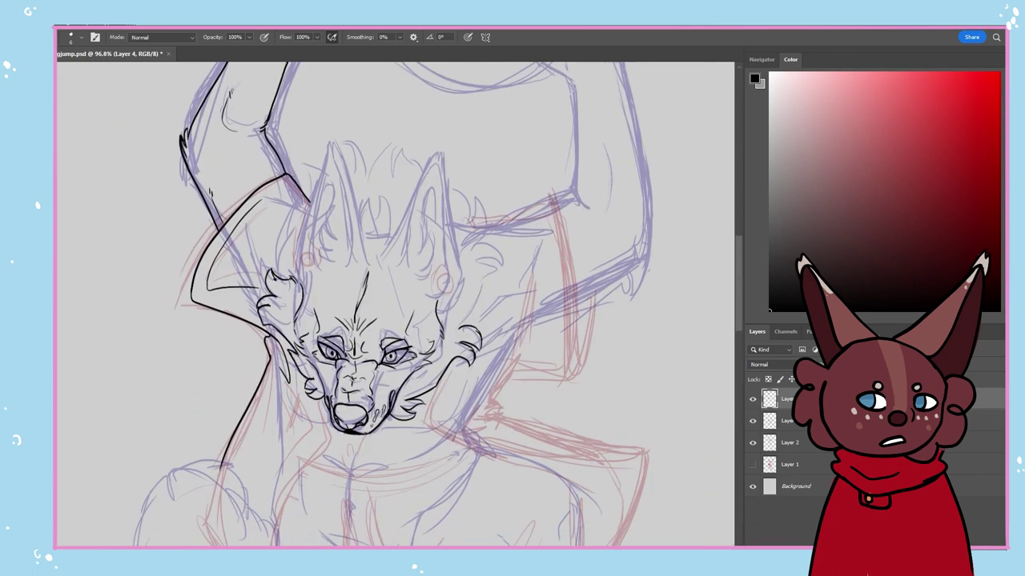
drag(458, 330, 501, 263)
drag(468, 261, 506, 271)
Ink the left ear with its inner fur and round ear plug
mouse_move(357, 249)
mouse_down()
mouse_move(313, 141)
mouse_move(313, 183)
mouse_move(330, 193)
mouse_move(307, 259)
mouse_up()
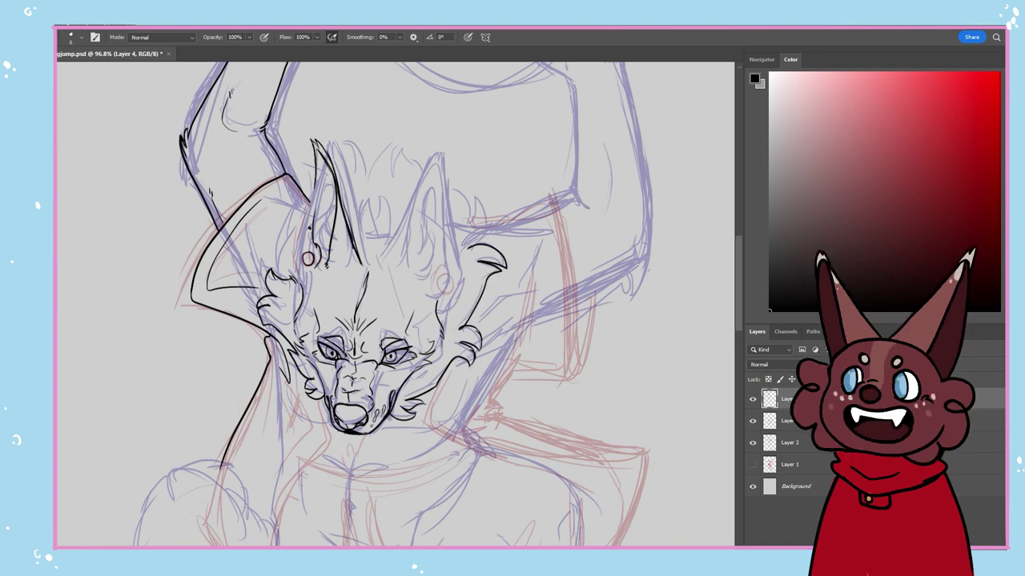
drag(314, 151, 328, 240)
mouse_move(299, 178)
mouse_down()
mouse_move(317, 250)
mouse_move(312, 290)
mouse_up()
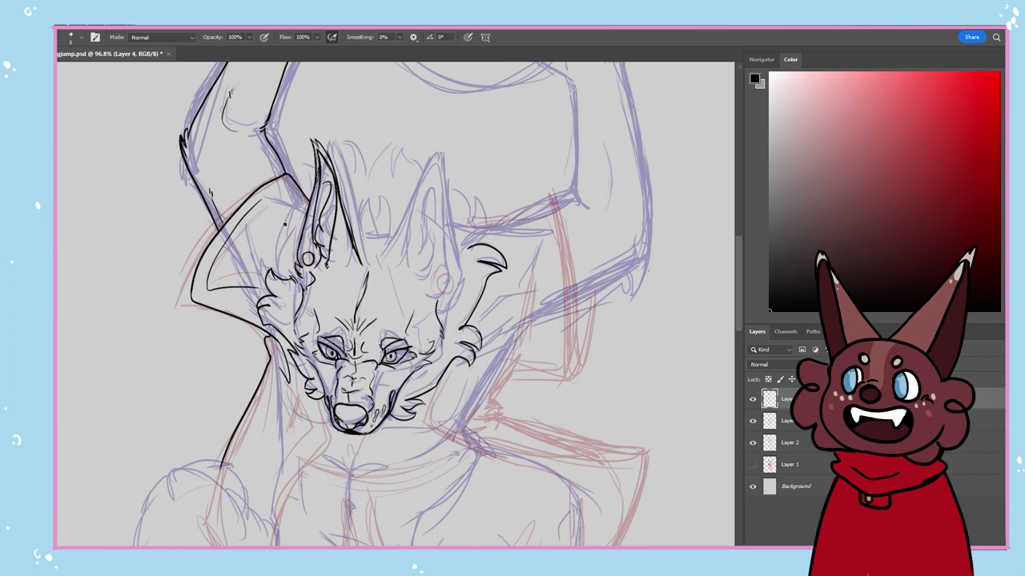
mouse_move(258, 200)
mouse_down()
mouse_move(299, 192)
mouse_move(292, 186)
mouse_up()
key(ctrl+z)
Ink the right ear with its inner edge, inner fur and round ear plug
drag(381, 261, 431, 139)
drag(430, 139, 439, 185)
mouse_move(419, 194)
mouse_down()
mouse_move(407, 267)
mouse_move(424, 226)
mouse_up()
mouse_move(420, 232)
mouse_down()
mouse_move(434, 275)
mouse_move(435, 192)
mouse_up()
mouse_move(437, 192)
mouse_down()
mouse_move(446, 277)
mouse_move(444, 266)
mouse_move(429, 277)
mouse_up()
key(ctrl+z)
drag(442, 277, 447, 277)
drag(442, 168, 447, 306)
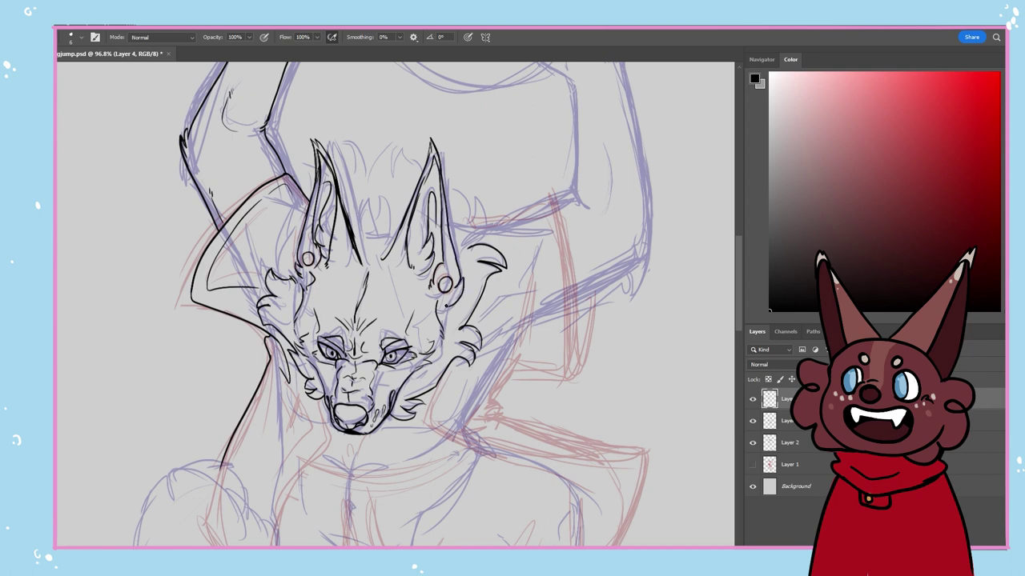
Ink the spiky tuft of hair between the ears
mouse_move(362, 200)
mouse_down()
mouse_move(371, 235)
mouse_move(377, 224)
mouse_up()
drag(403, 201, 389, 225)
drag(340, 136, 353, 175)
drag(343, 136, 370, 173)
mouse_move(370, 172)
mouse_down()
mouse_move(397, 145)
mouse_move(402, 167)
mouse_up()
drag(400, 147, 417, 174)
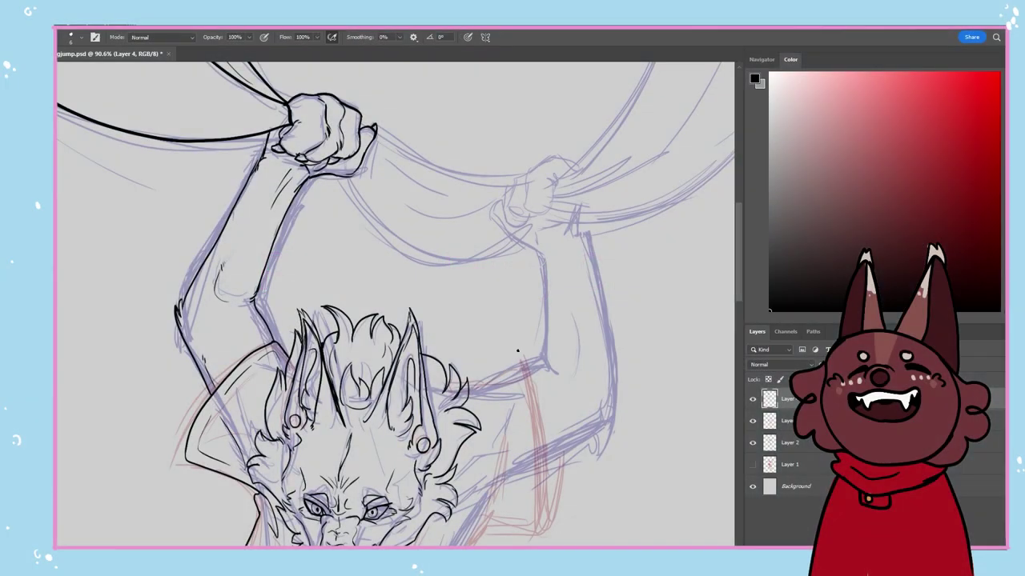
Ink the right sleeve opening of the vest with its folds and the adjoining underarm edge
drag(522, 341, 558, 460)
drag(558, 459, 502, 480)
mouse_move(519, 335)
mouse_down()
mouse_move(539, 358)
mouse_move(460, 377)
mouse_up()
drag(484, 371, 499, 464)
drag(472, 388, 500, 464)
drag(507, 469, 478, 499)
drag(501, 479, 467, 533)
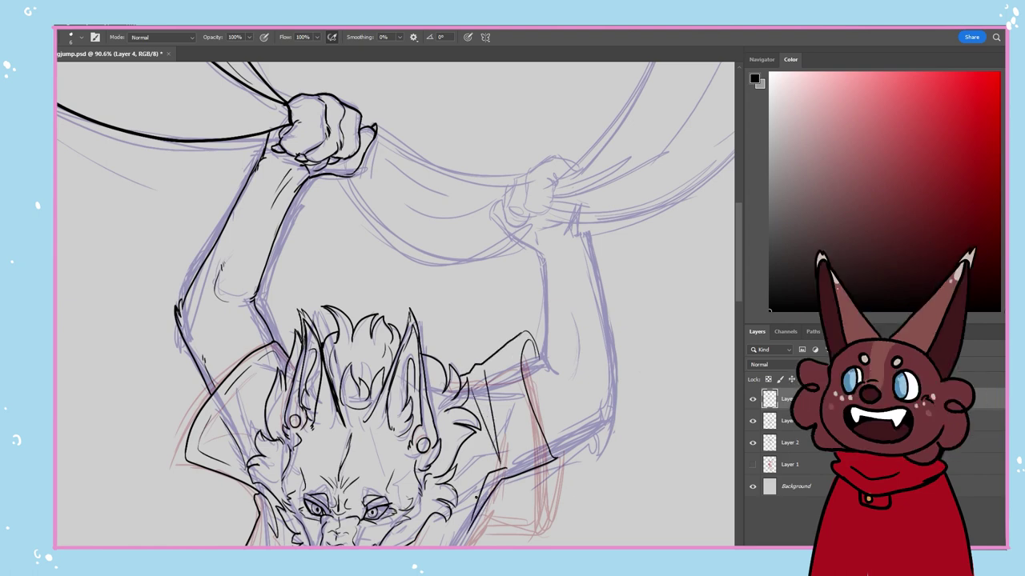
Ink the pinched fold and the outer edge of the vest's flared right panel
drag(738, 298, 762, 351)
mouse_move(478, 258)
mouse_down()
mouse_move(469, 310)
mouse_move(433, 317)
mouse_up()
drag(458, 299, 437, 309)
drag(471, 309, 610, 343)
drag(610, 345, 556, 466)
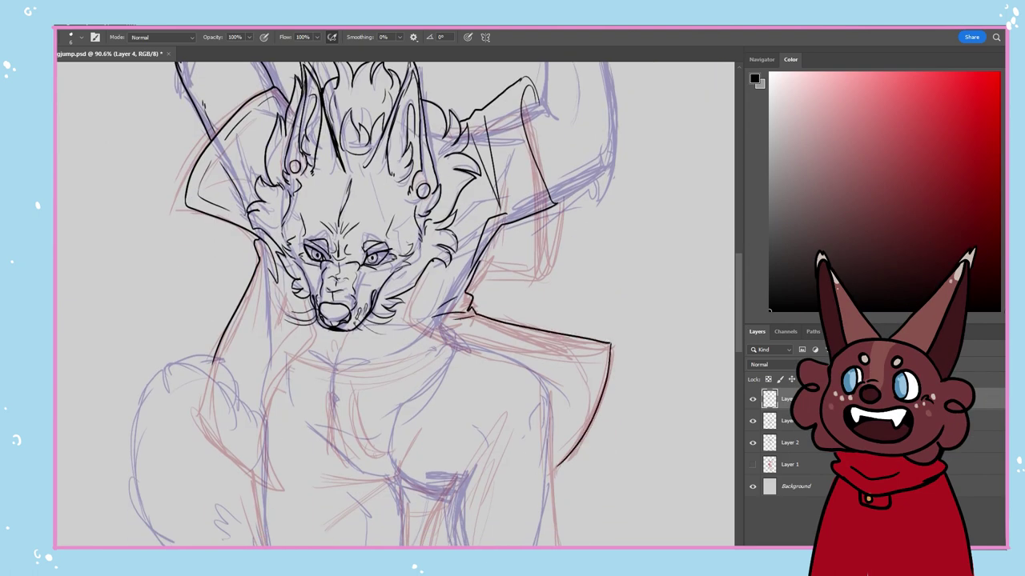
Ink the inner edge of the right vest panel from the neck out to its pointed tip
mouse_move(432, 261)
mouse_down()
mouse_move(416, 328)
mouse_move(595, 354)
mouse_up()
key(ctrl+z)
drag(416, 326, 591, 350)
drag(597, 349, 599, 379)
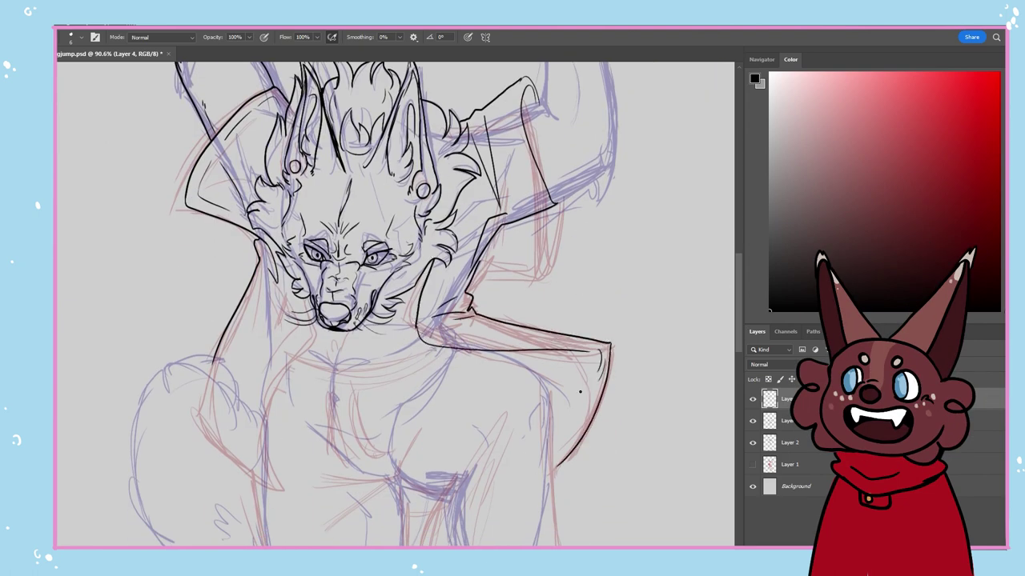
Ink the inner and outer edges of the left vest panel down to its pointed tip
drag(307, 300, 272, 488)
mouse_move(214, 360)
mouse_down()
mouse_move(200, 419)
mouse_move(273, 489)
mouse_up()
key(e)
key(b)
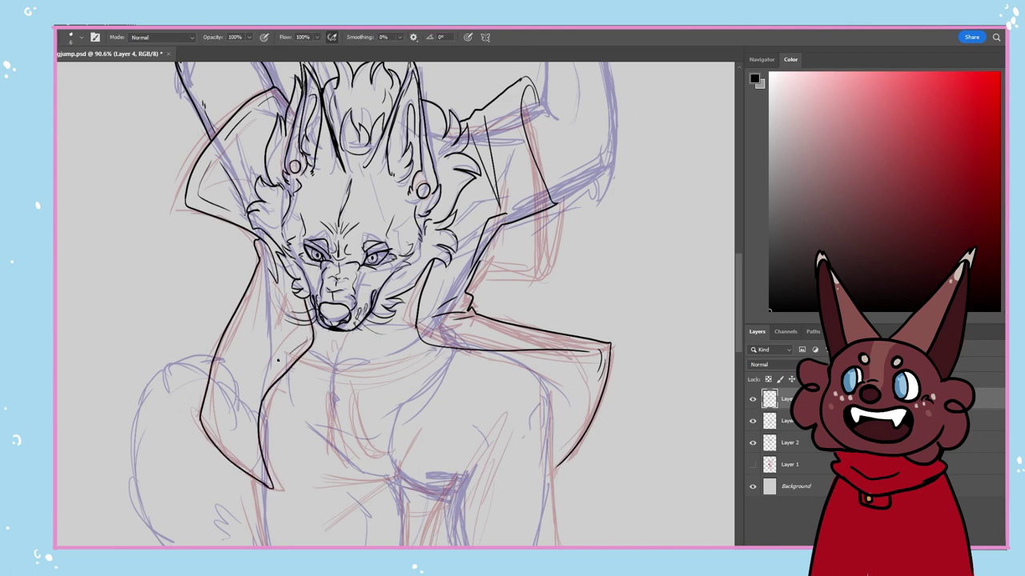
drag(304, 345, 243, 403)
drag(242, 410, 261, 476)
key(ctrl+z)
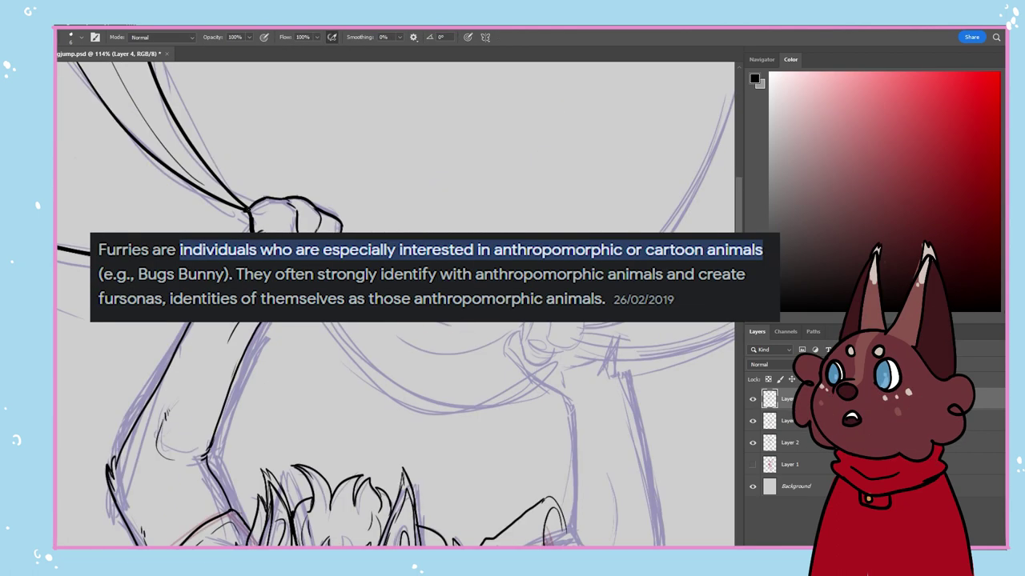
Add a contour line inside the left raised arm, then erase and redraw its outer elbow outline
mouse_move(196, 346)
mouse_down()
mouse_move(135, 484)
mouse_move(185, 540)
mouse_up()
scroll(93, 379, down, 3)
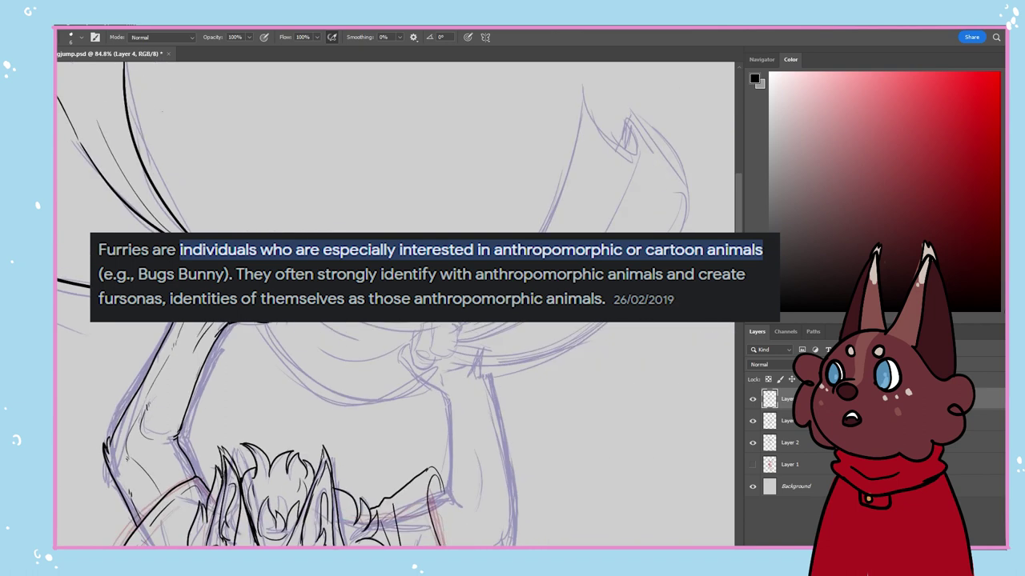
key(e)
drag(108, 436, 132, 524)
key(b)
drag(111, 438, 128, 527)
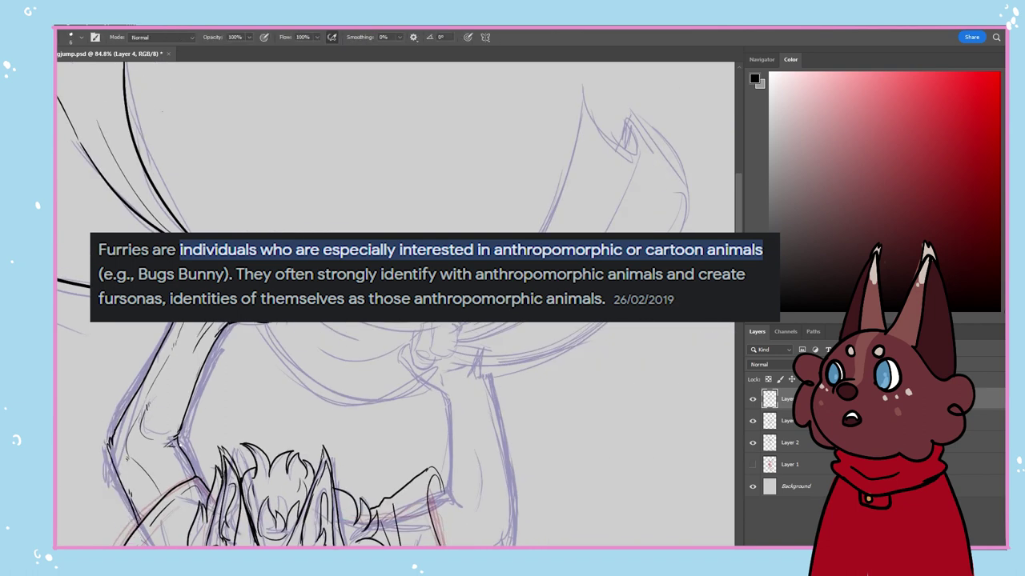
Ink the upper and lower edges of the cloth hanging between the two fists
drag(289, 288, 455, 314)
key(ctrl+z)
drag(265, 321, 456, 364)
Ink the right free end of the cloth with its curled corner and folds, and erase the overshooting line at its edge
mouse_move(454, 326)
mouse_down()
mouse_move(593, 90)
mouse_move(700, 227)
mouse_up()
key(ctrl+z)
drag(576, 88, 468, 330)
drag(687, 196, 450, 352)
drag(637, 154, 467, 343)
drag(543, 269, 472, 334)
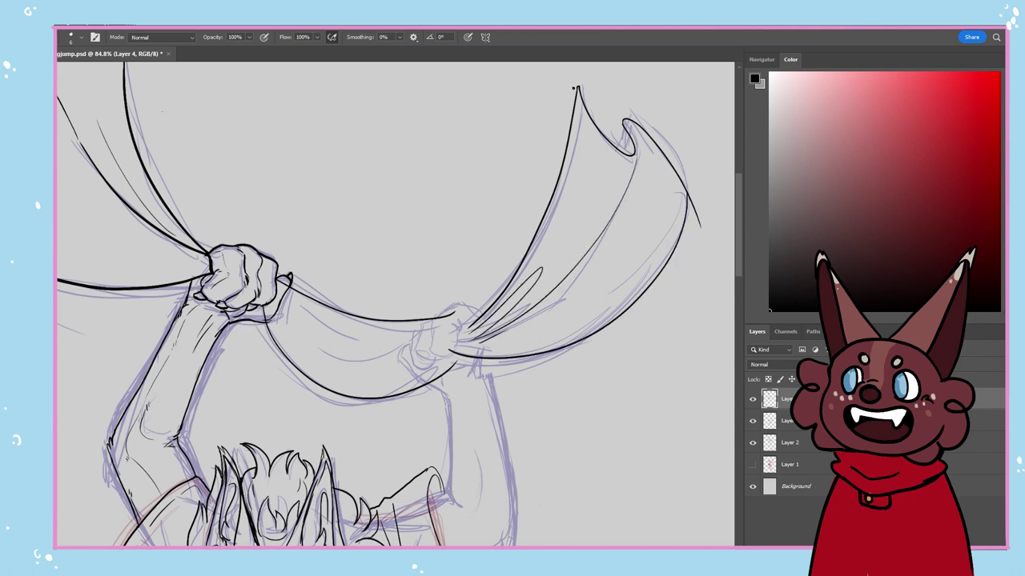
key(e)
drag(693, 199, 703, 228)
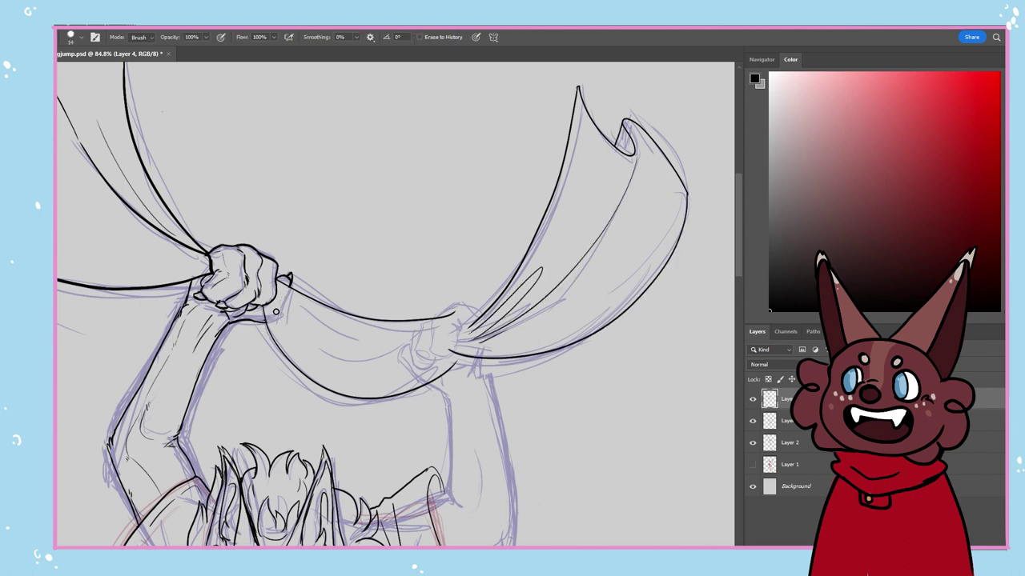
Extend the hanging cloth's lower edge to the right fist and add fold lines across its middle
key(b)
drag(426, 384, 447, 355)
drag(292, 317, 407, 366)
drag(302, 312, 408, 357)
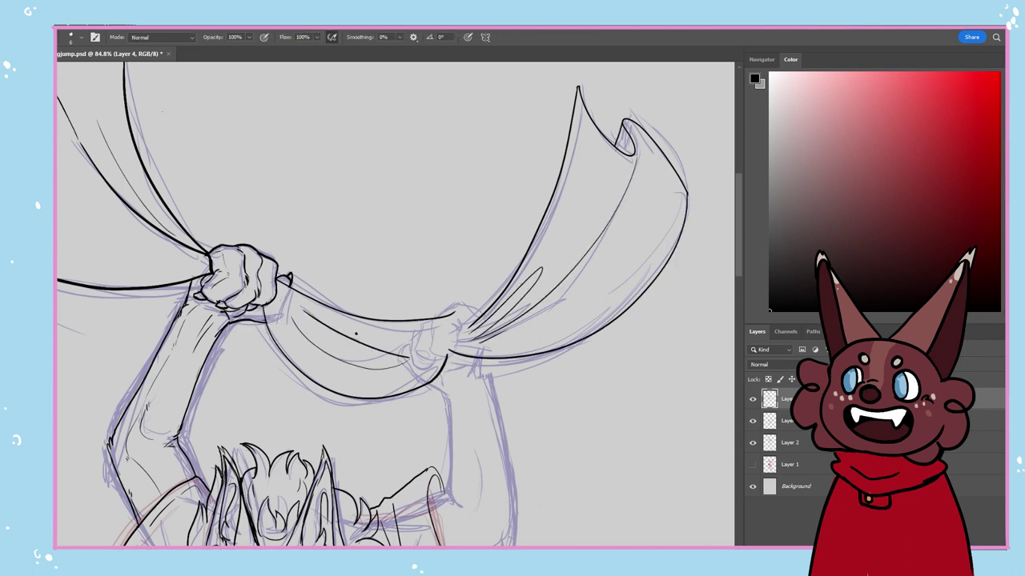
scroll(357, 339, down, 7)
drag(753, 421, 752, 442)
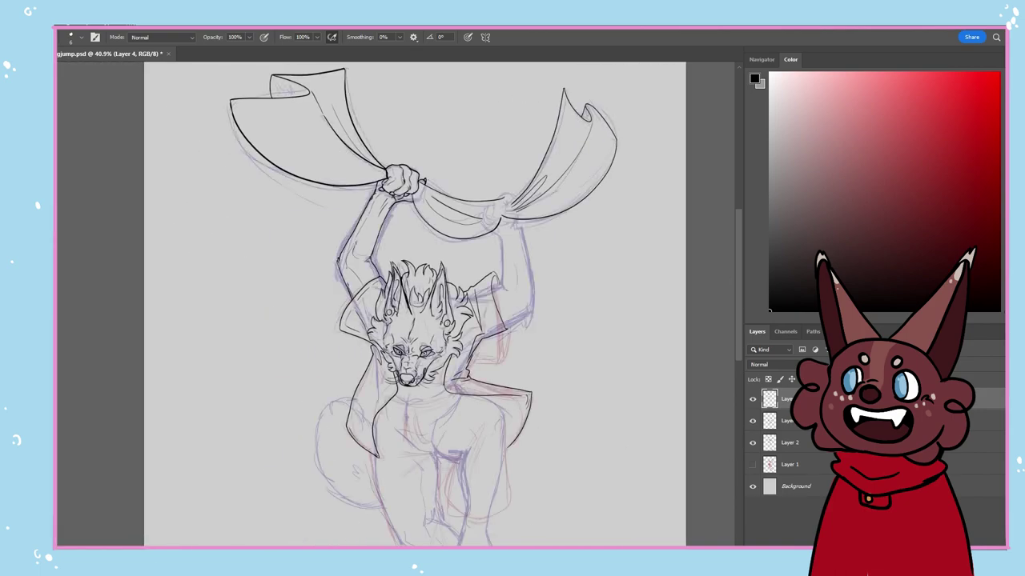
scroll(321, 344, up, 5)
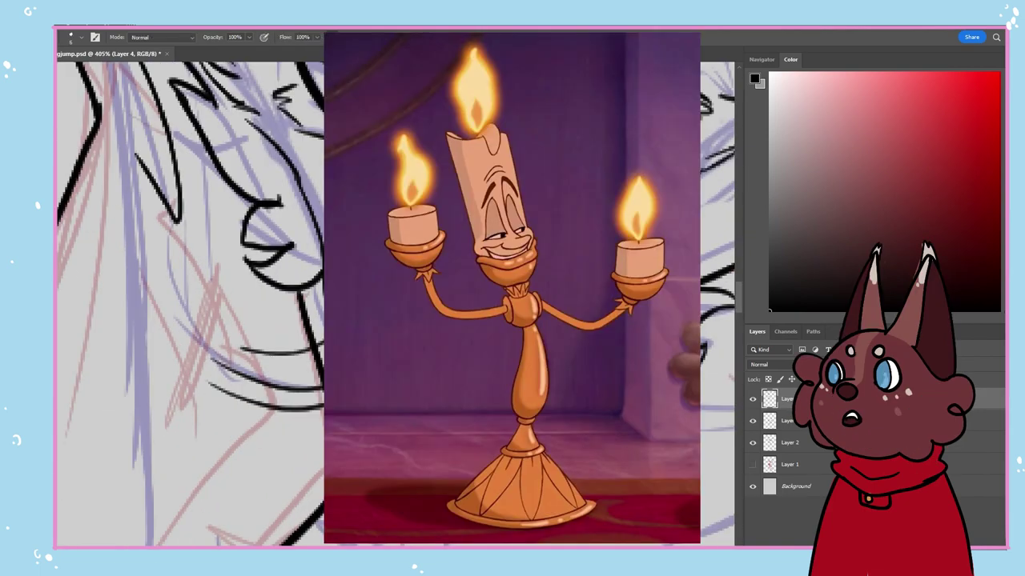
drag(285, 162, 324, 209)
scroll(398, 344, down, 10)
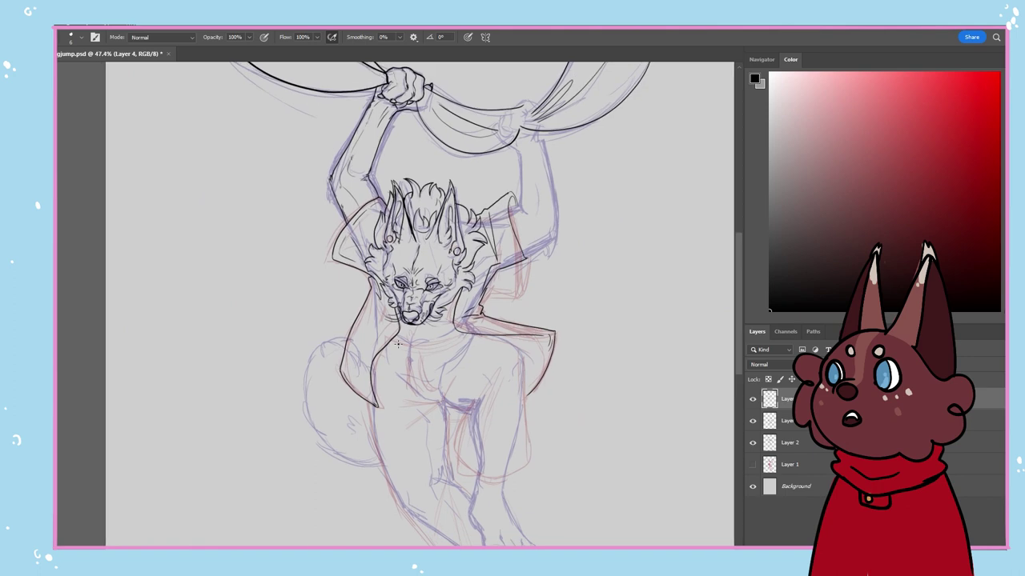
scroll(353, 285, up, 6)
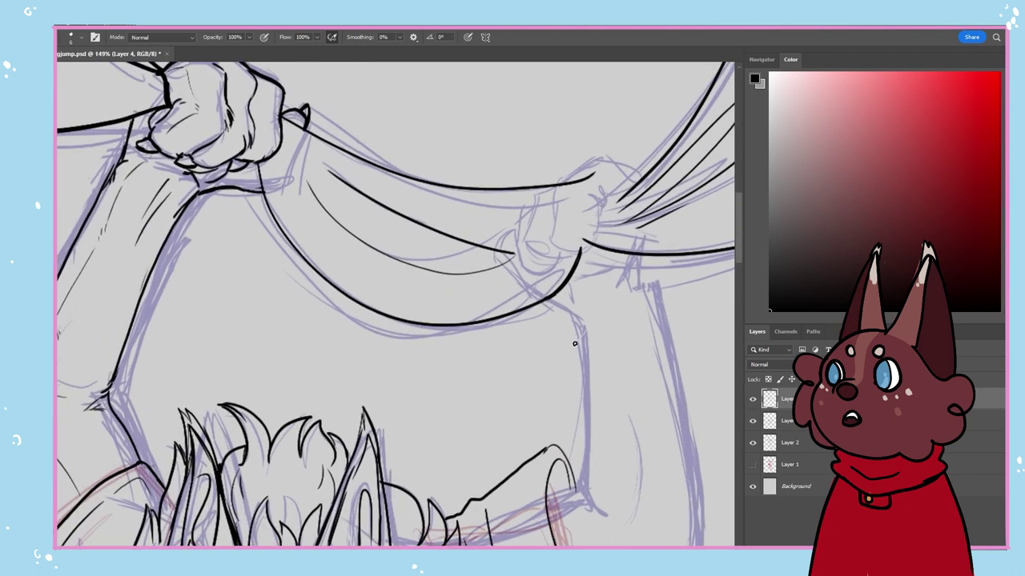
Refine the left fist's outline and clean up the lines where it grips the cloth
key(e)
key(b)
mouse_move(181, 323)
mouse_down()
mouse_move(134, 349)
mouse_move(146, 289)
mouse_up()
mouse_move(134, 326)
mouse_down()
mouse_move(169, 318)
mouse_move(136, 360)
mouse_up()
key(e)
key(b)
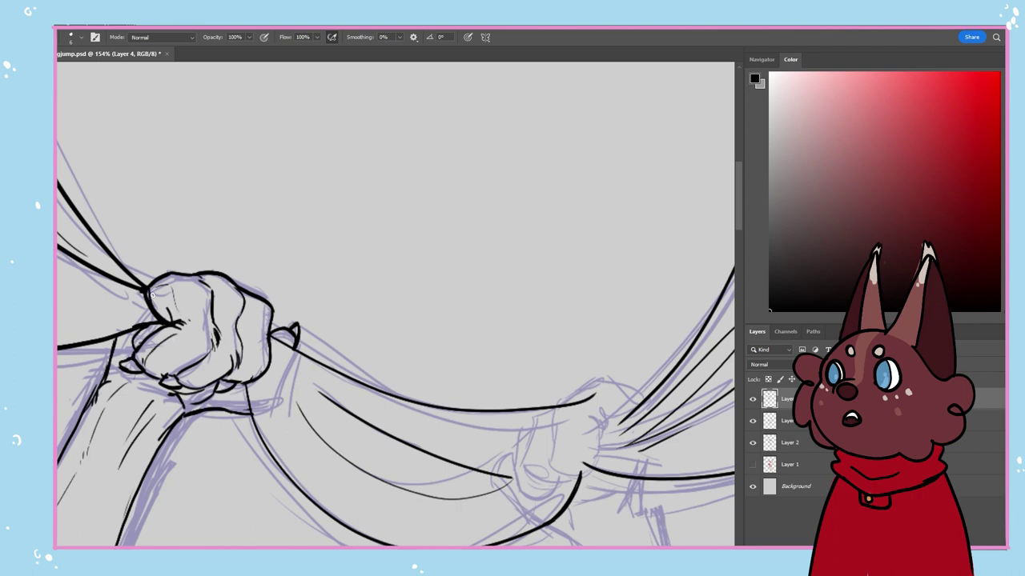
key(e)
mouse_move(151, 296)
mouse_down()
mouse_move(149, 313)
mouse_move(167, 323)
mouse_move(126, 299)
mouse_up()
key(b)
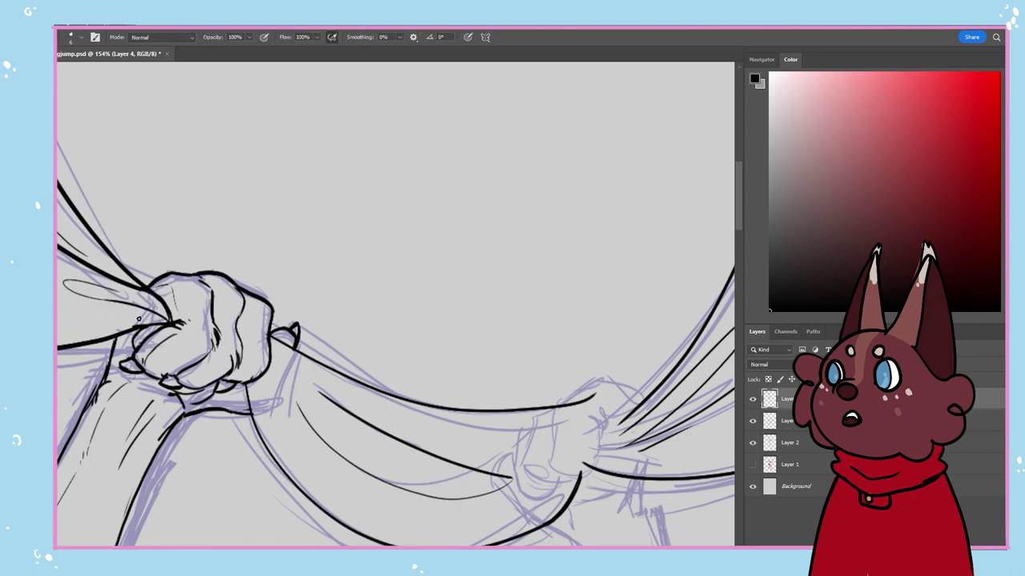
Erase the hanging cloth's upper edge and folds, and redraw the edge as a deeper curve between the fists
drag(731, 224, 554, 94)
key(e)
drag(424, 339, 376, 389)
drag(417, 268, 333, 281)
mouse_move(125, 224)
mouse_down()
mouse_move(285, 281)
mouse_move(332, 283)
mouse_up()
drag(145, 266, 333, 349)
mouse_move(333, 349)
mouse_down()
mouse_move(285, 373)
mouse_move(241, 367)
mouse_up()
drag(172, 331, 118, 273)
key(b)
mouse_move(412, 326)
mouse_down()
mouse_move(112, 218)
mouse_move(102, 269)
mouse_up()
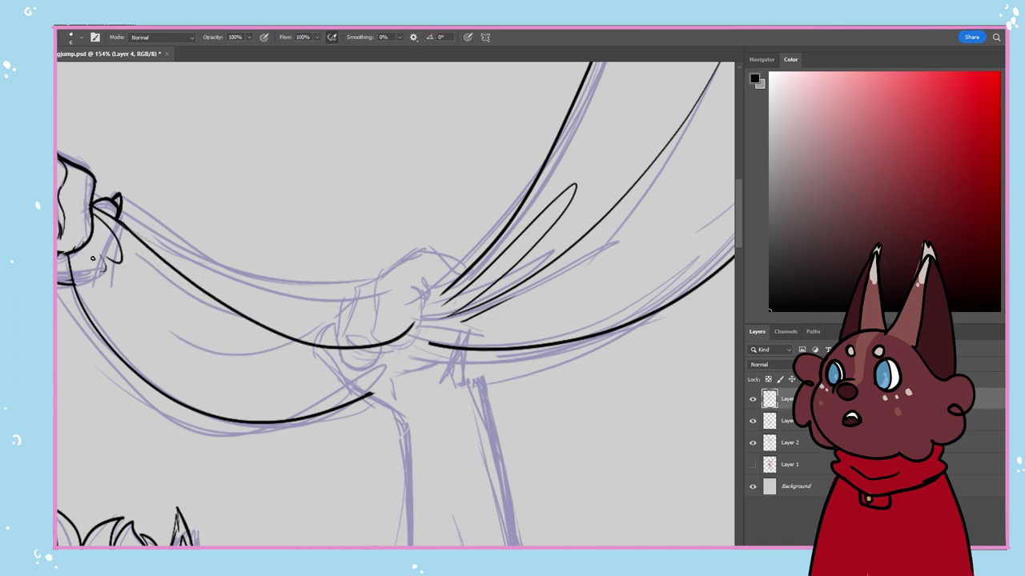
Ink the back of the right fist with its first clawed finger, and erase the cloth line crossing the hand
mouse_move(416, 253)
mouse_down()
mouse_move(376, 345)
mouse_move(413, 340)
mouse_move(431, 303)
mouse_move(426, 280)
mouse_up()
mouse_move(408, 254)
mouse_down()
mouse_move(465, 273)
mouse_move(433, 297)
mouse_up()
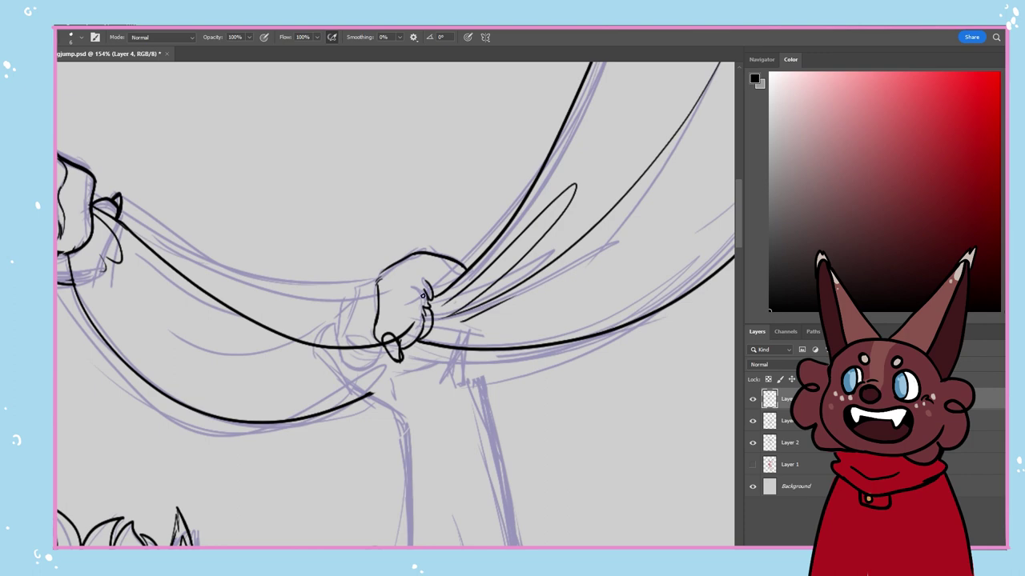
key(e)
drag(390, 344, 414, 321)
drag(379, 347, 338, 348)
Ink the remaining fingers and claws of the right fist, joining the cloth edge beneath them
key(b)
drag(376, 278, 351, 287)
mouse_move(351, 293)
mouse_down()
mouse_move(349, 349)
mouse_move(339, 309)
mouse_move(360, 367)
mouse_move(410, 358)
mouse_move(418, 342)
mouse_up()
drag(321, 313, 316, 336)
drag(317, 334, 312, 342)
drag(326, 325, 337, 323)
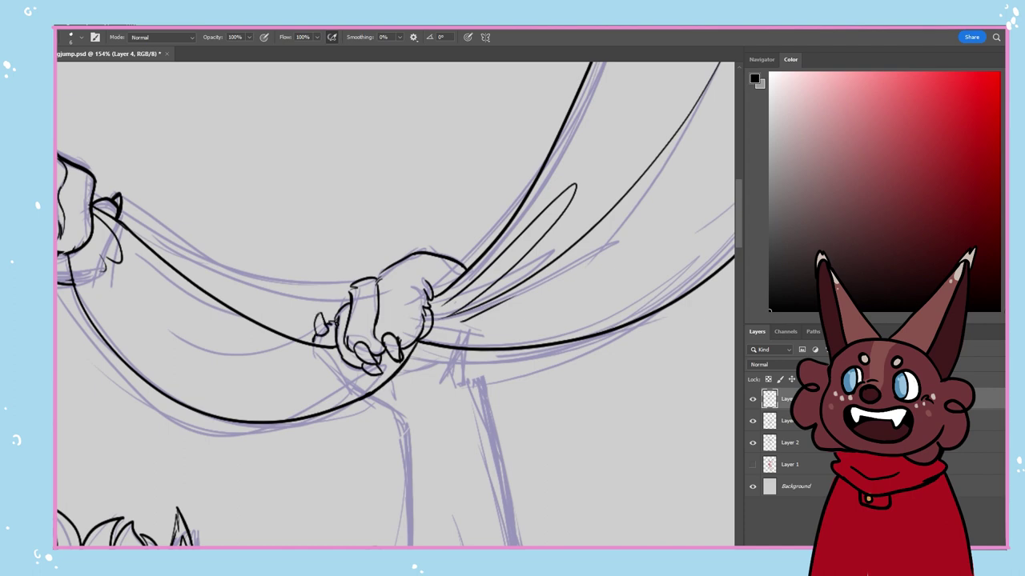
Ink the right wrist with small fur marks, the forearm's inner edge down to the sleeve, and the muscle crease inside it
drag(466, 350, 459, 386)
scroll(504, 416, down, 3)
drag(413, 82, 400, 103)
drag(400, 106, 408, 123)
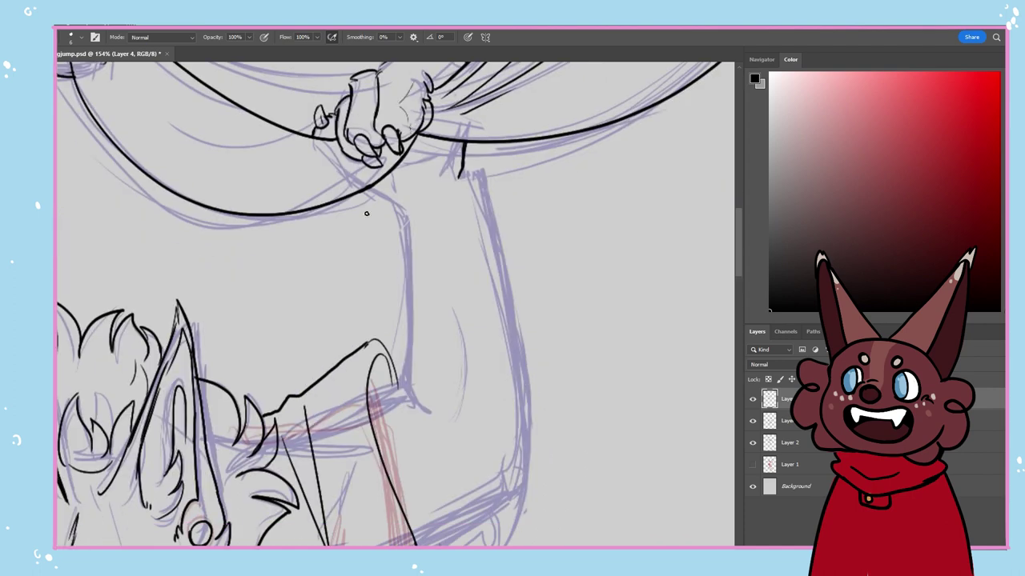
drag(368, 189, 417, 202)
drag(411, 147, 404, 176)
mouse_move(405, 170)
mouse_down()
mouse_move(394, 185)
mouse_move(409, 401)
mouse_move(424, 411)
mouse_up()
drag(454, 328, 469, 413)
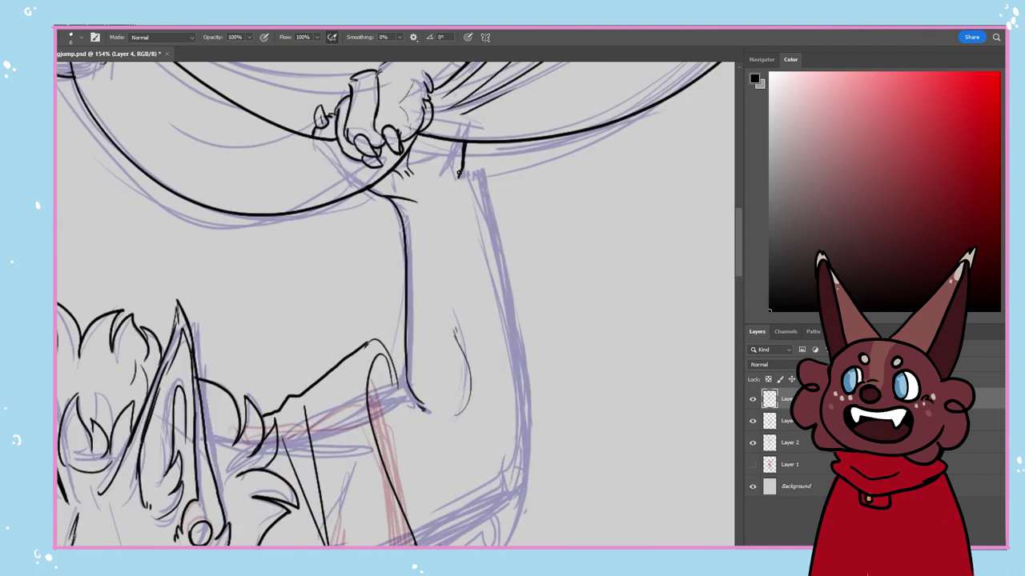
Ink the right arm's outer edge around the elbow and back to the sleeve, with short crease marks
drag(461, 175, 490, 489)
drag(496, 466, 416, 533)
drag(409, 484, 451, 471)
drag(416, 399, 379, 395)
drag(408, 388, 365, 404)
drag(405, 392, 295, 297)
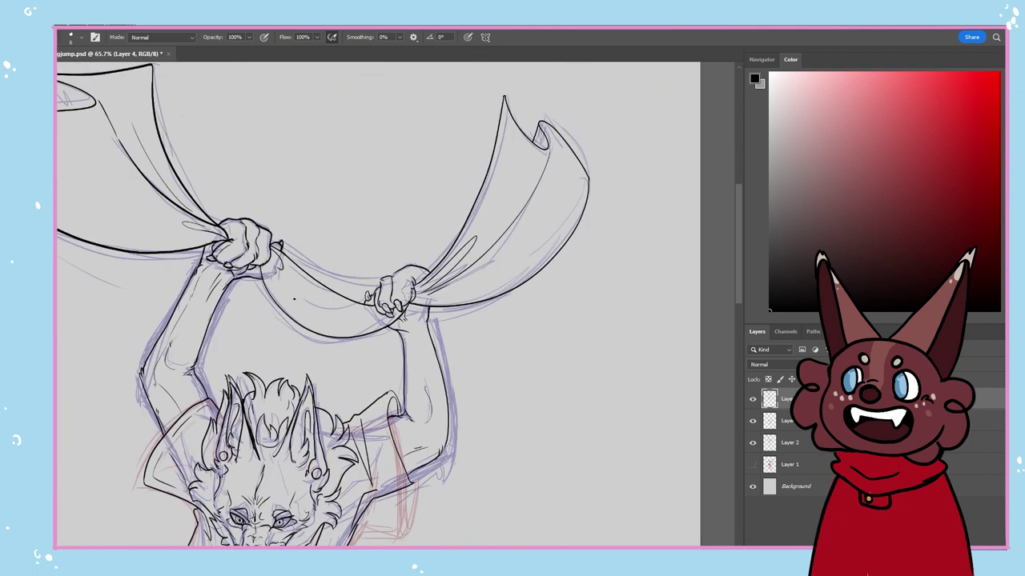
Ink the two drawstrings hanging from the trousers' waistband
drag(738, 274, 739, 375)
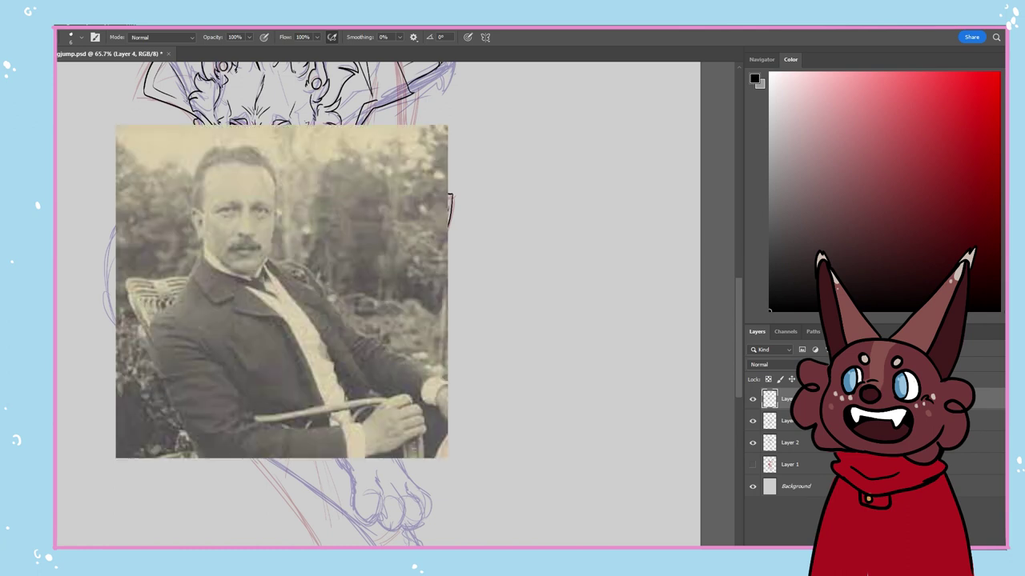
scroll(260, 196, up, 3)
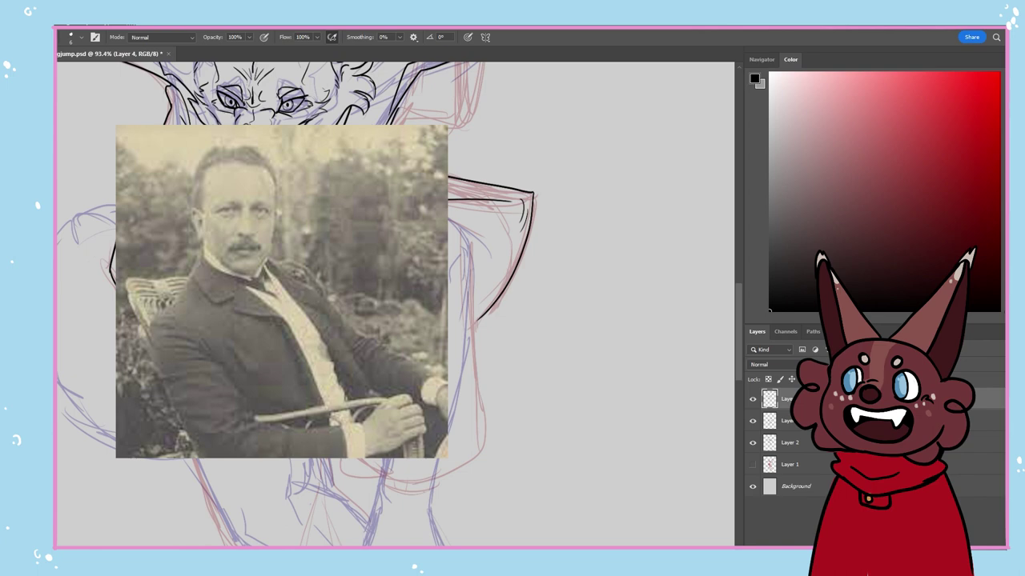
drag(238, 253, 236, 287)
mouse_move(270, 232)
mouse_down()
mouse_move(276, 286)
mouse_move(287, 284)
mouse_up()
key(ctrl+z)
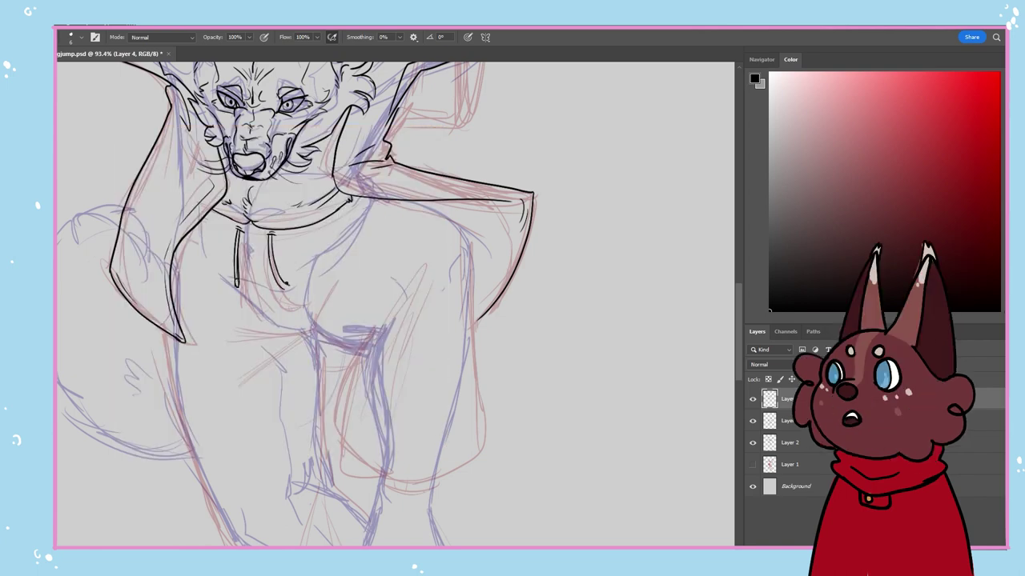
key(ctrl+z)
drag(237, 231, 244, 287)
Ink the waistband's lower edge with short gather marks along its length
drag(205, 220, 266, 238)
drag(276, 241, 300, 239)
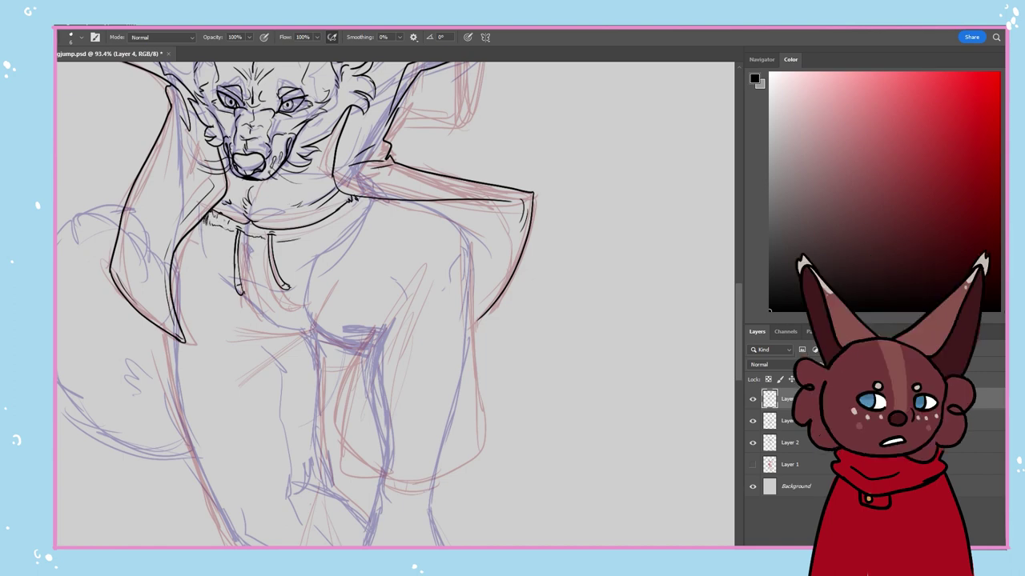
drag(357, 200, 313, 233)
drag(312, 233, 295, 240)
drag(195, 229, 174, 290)
scroll(207, 354, down, 2)
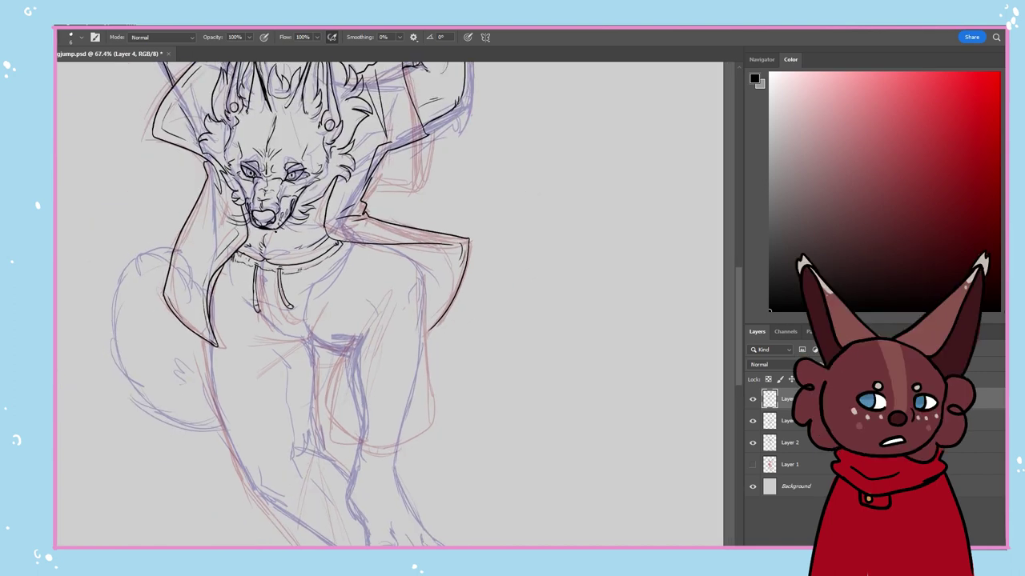
key(ctrl+z)
key(e)
key(b)
drag(245, 227, 219, 260)
Ink the tail's tufted outline from its upper curve to the base, with fur marks along the inner edge
mouse_move(139, 272)
mouse_down()
mouse_move(112, 294)
mouse_move(112, 312)
mouse_up()
drag(138, 265, 165, 244)
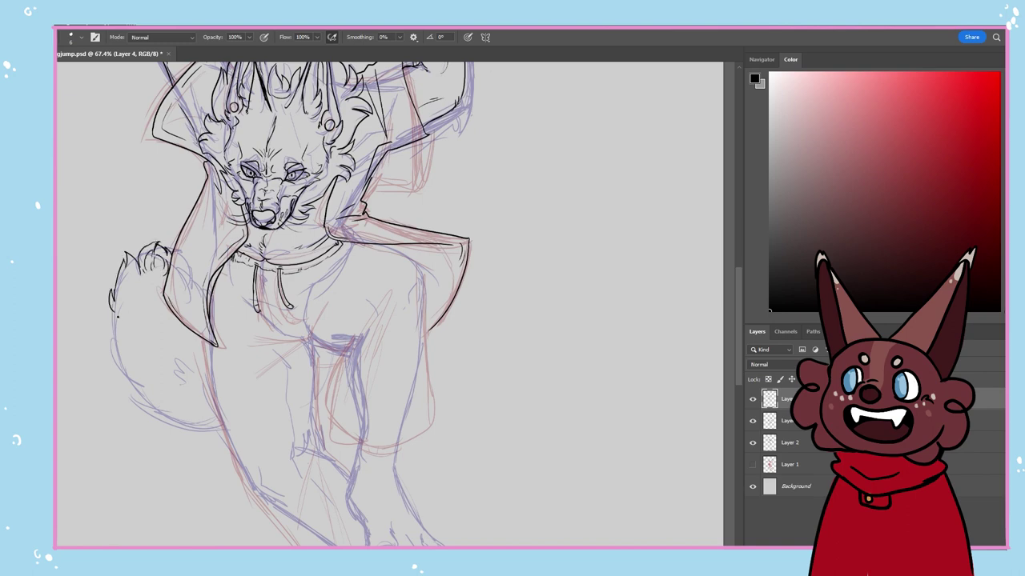
drag(141, 401, 158, 415)
mouse_move(152, 400)
mouse_down()
mouse_move(105, 341)
mouse_move(109, 300)
mouse_up()
drag(192, 368, 206, 386)
drag(159, 418, 202, 432)
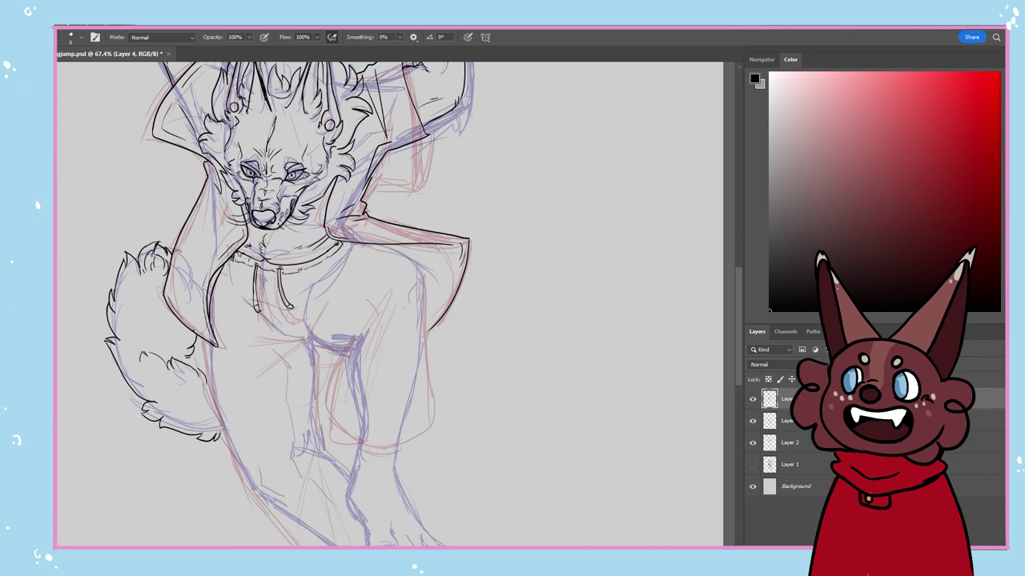
Ink the raised leg's trouser outline from hip to cuff, with creases at the knee and crotch
scroll(260, 305, down, 2)
scroll(260, 304, up, 1)
drag(736, 308, 744, 339)
mouse_move(363, 202)
mouse_down()
mouse_move(337, 245)
mouse_move(331, 231)
mouse_up()
mouse_move(339, 240)
mouse_down()
mouse_move(321, 307)
mouse_move(400, 218)
mouse_move(401, 184)
mouse_up()
drag(301, 238, 235, 231)
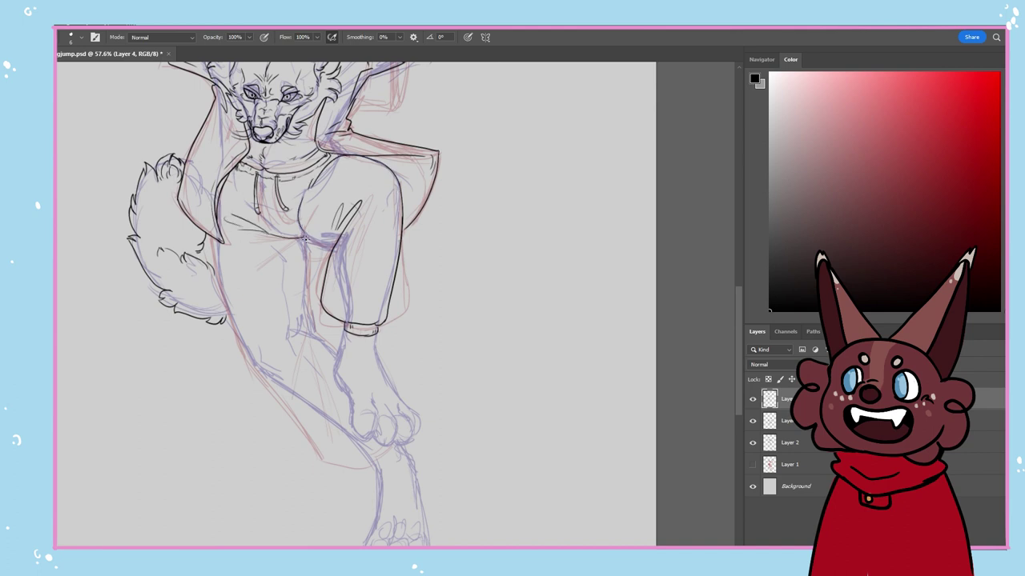
Save the drawing, and add and tidy the fold lines on the raised trouser leg
drag(351, 260, 331, 310)
key(ctrl+s)
drag(342, 313, 336, 262)
drag(372, 319, 385, 276)
key(e)
drag(341, 206, 333, 220)
key(b)
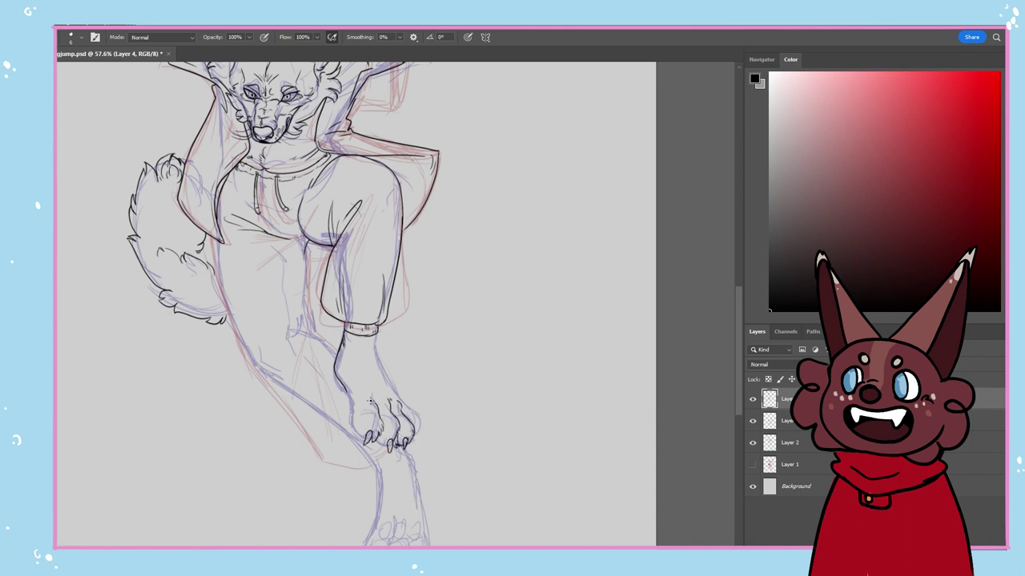
Ink the raised foot's outer edge and side toe, and add tufted fur behind the heel
drag(373, 338, 419, 429)
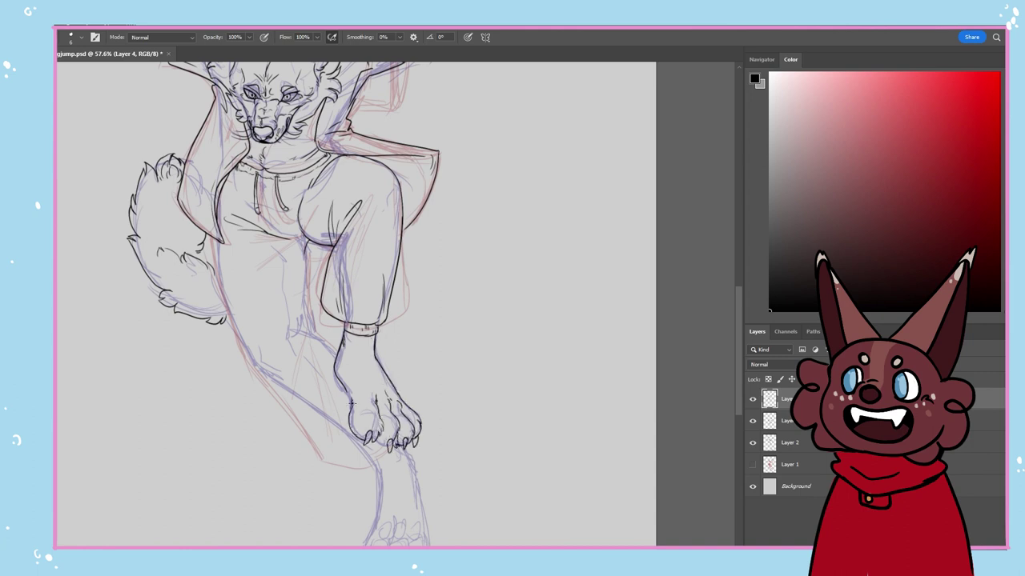
drag(355, 390, 347, 412)
mouse_move(343, 340)
mouse_down()
mouse_move(319, 384)
mouse_move(332, 415)
mouse_up()
drag(330, 403, 351, 431)
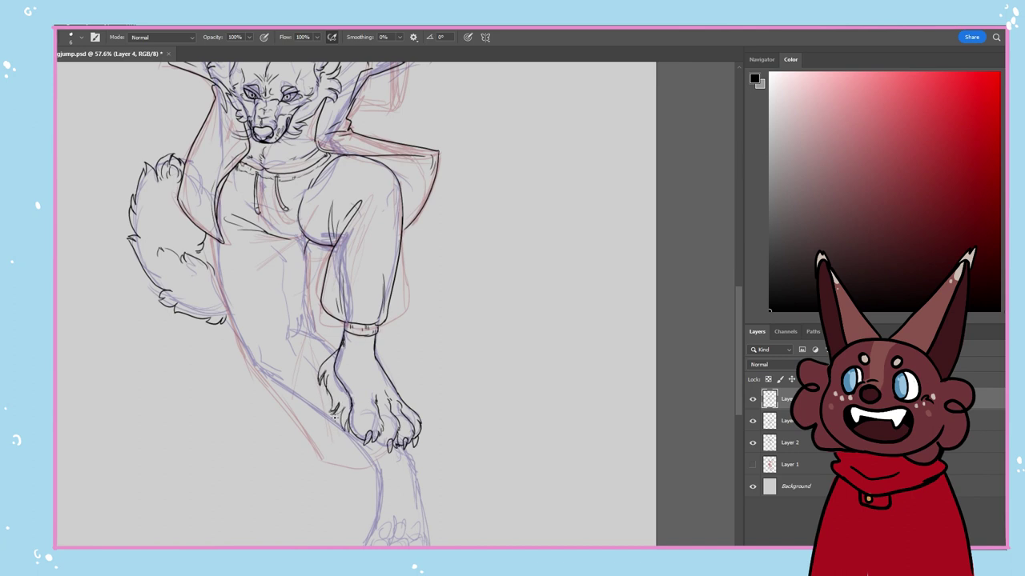
Refine the raised foot's toes and heel fur, and clean up the ankle line beneath the cuff
key(e)
key(b)
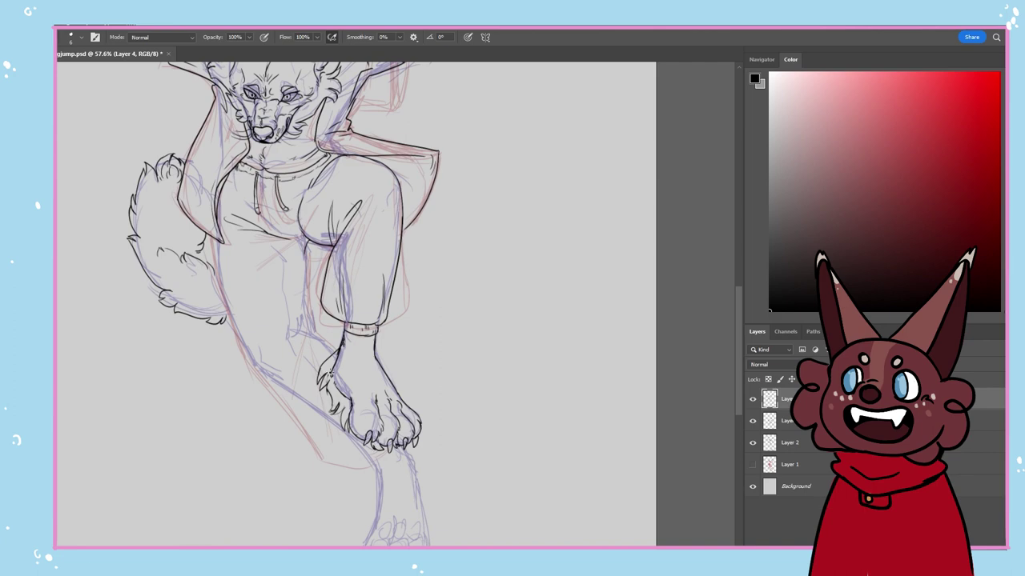
key(e)
drag(375, 333, 375, 360)
key(b)
scroll(341, 399, down, 4)
scroll(341, 399, up, 5)
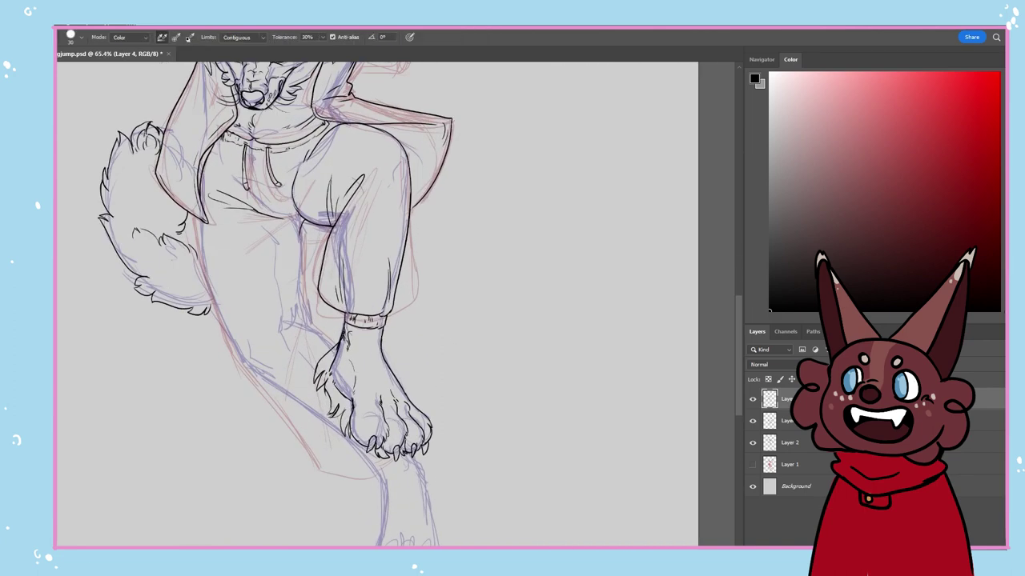
Ink the extended leg's trouser outline from hip to hem, with fold lines at the crotch and knee
scroll(352, 408, down, 1)
mouse_move(201, 183)
mouse_down()
mouse_move(230, 317)
mouse_move(383, 431)
mouse_move(293, 370)
mouse_up()
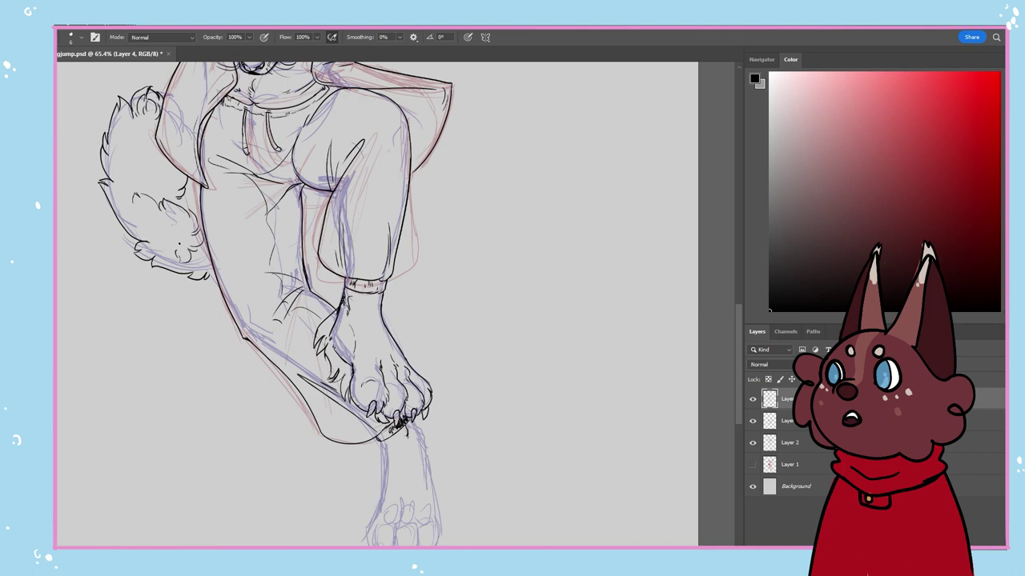
scroll(211, 449, up, 5)
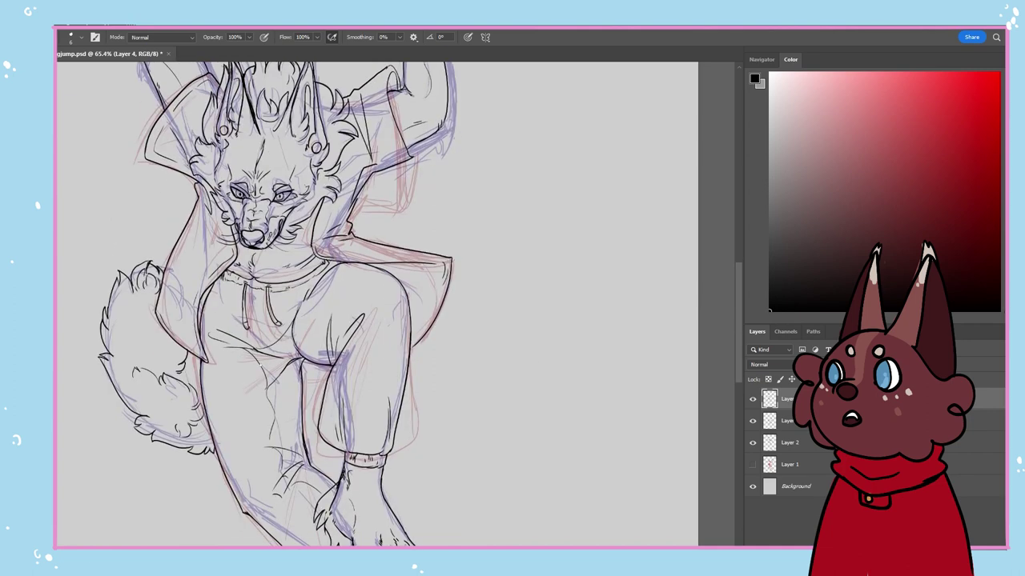
key(e)
key(b)
Ink the lower foot's first claws and outer ankle edge, with long fur tufts trailing from the ankle
drag(734, 351, 735, 305)
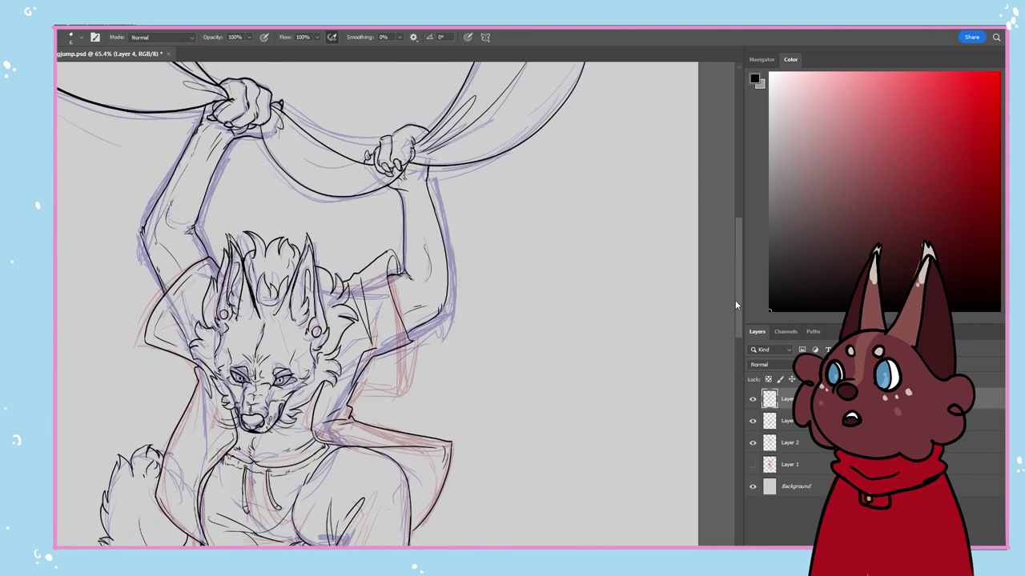
scroll(411, 265, up, 1)
scroll(323, 304, down, 5)
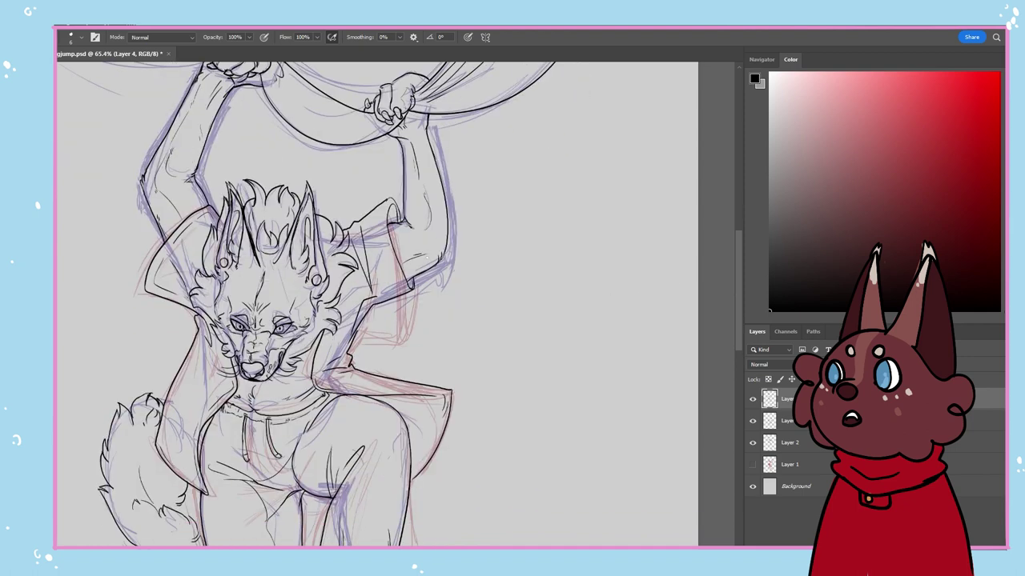
drag(730, 359, 733, 457)
scroll(394, 389, up, 5)
drag(418, 445, 417, 465)
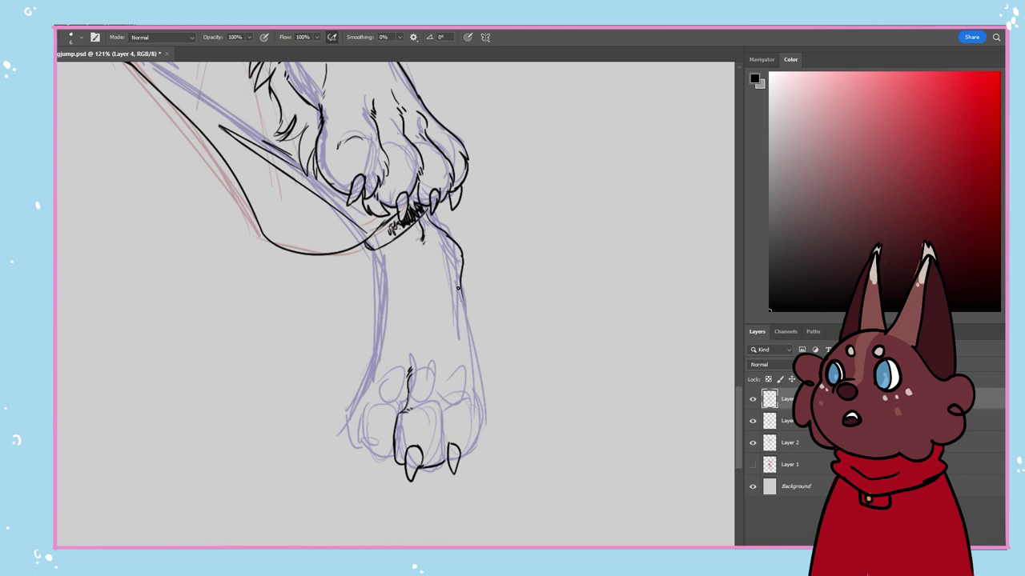
drag(458, 288, 484, 397)
mouse_move(440, 215)
mouse_down()
mouse_move(492, 240)
mouse_move(490, 380)
mouse_move(472, 346)
mouse_up()
key(ctrl+z)
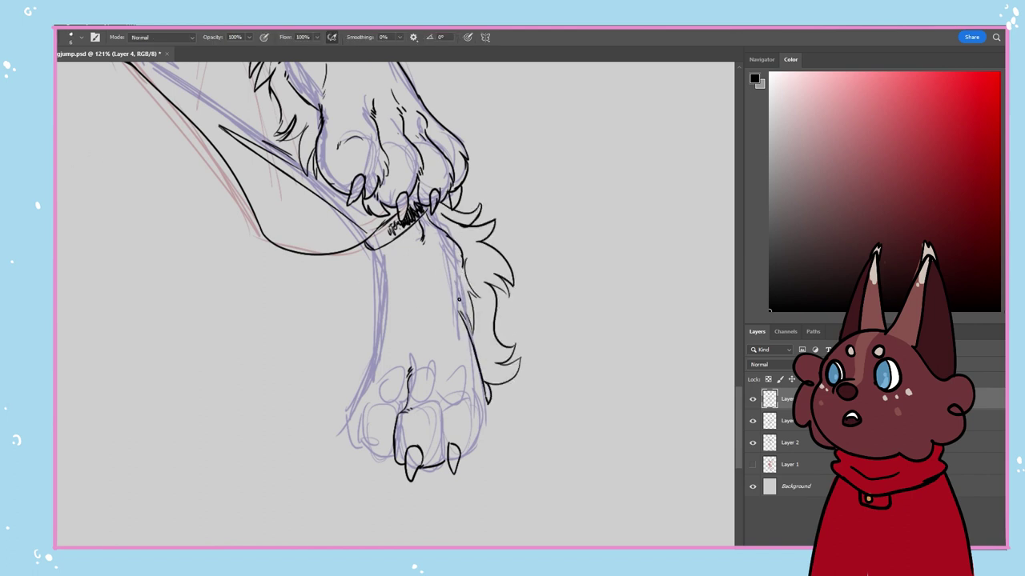
Ink the lower foot's remaining toes, claws and inner ankle edge, and tidy the lines
key(e)
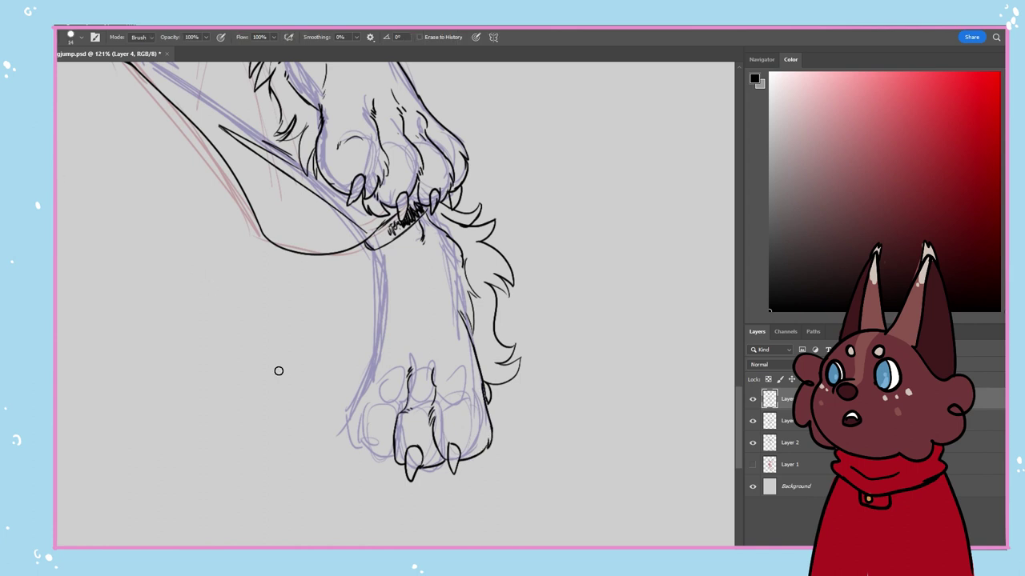
key(b)
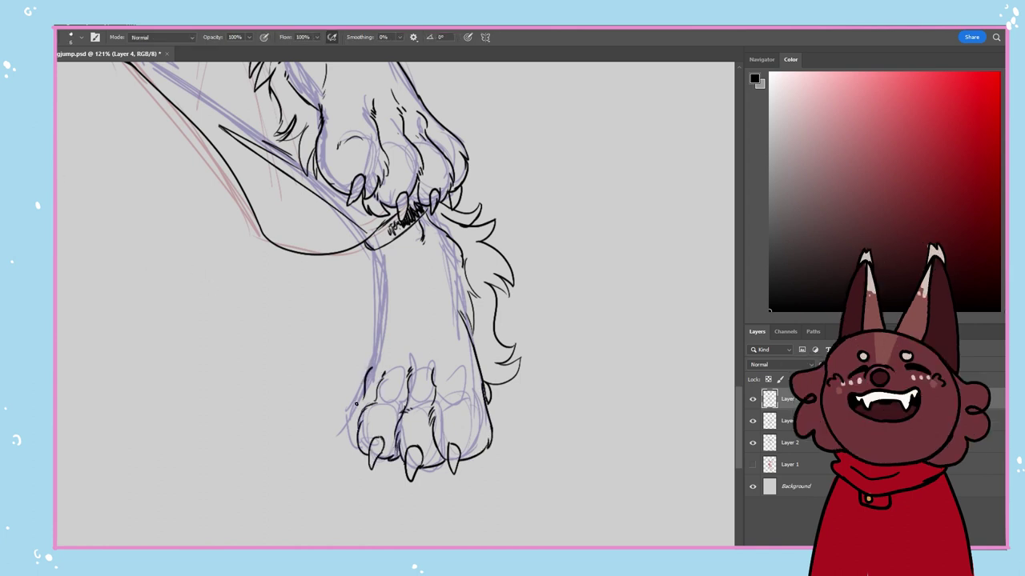
drag(370, 369, 385, 291)
drag(411, 310, 410, 357)
mouse_move(373, 254)
mouse_down()
mouse_move(383, 327)
mouse_move(381, 280)
mouse_up()
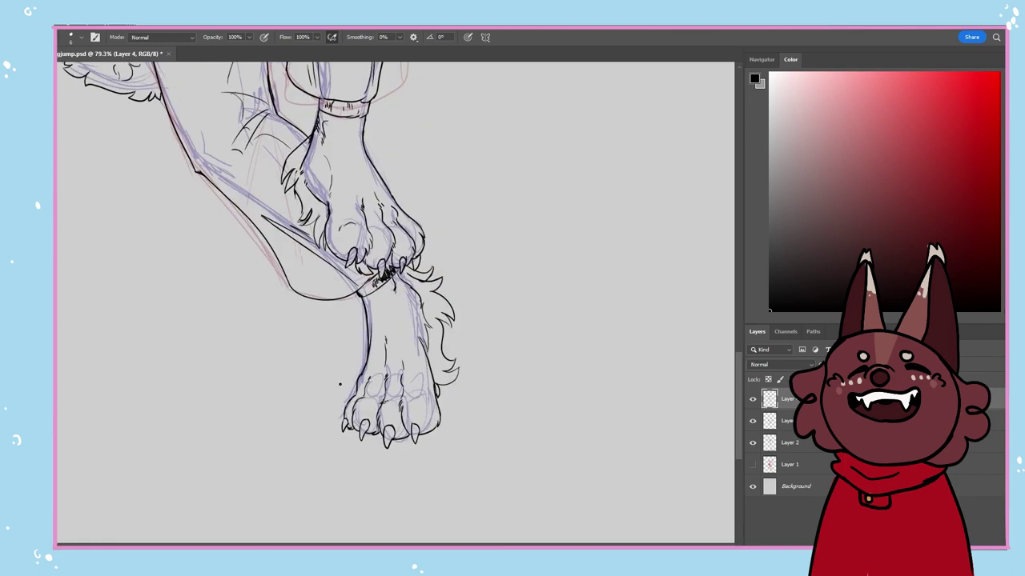
key(e)
mouse_move(383, 320)
mouse_down()
mouse_move(362, 398)
mouse_move(380, 315)
mouse_up()
key(b)
key(e)
Hide the two sketch layers and add a new layer directly beneath the line art
scroll(99, 178, down, 6)
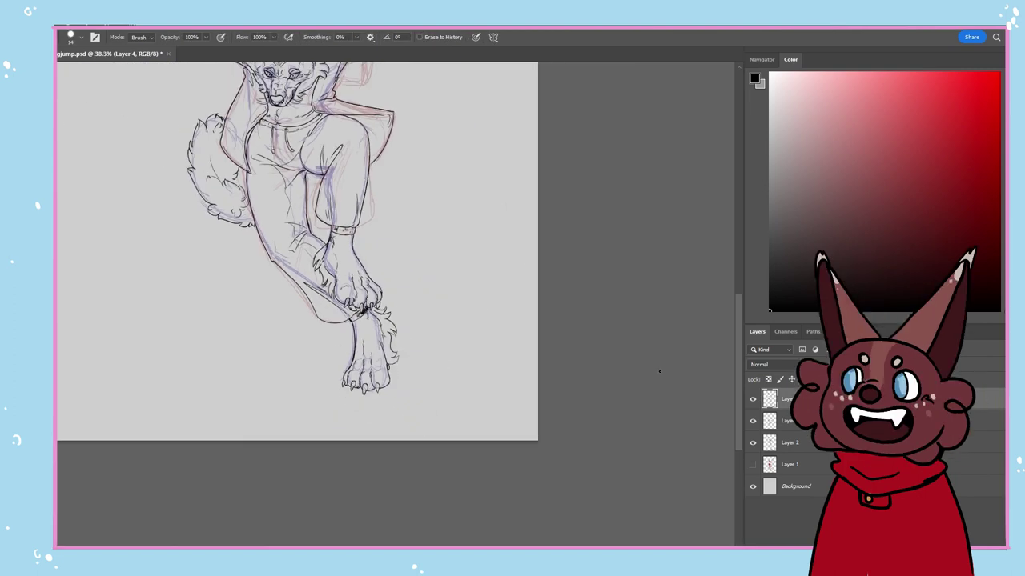
drag(752, 442, 753, 421)
scroll(737, 387, down, 1)
key(b)
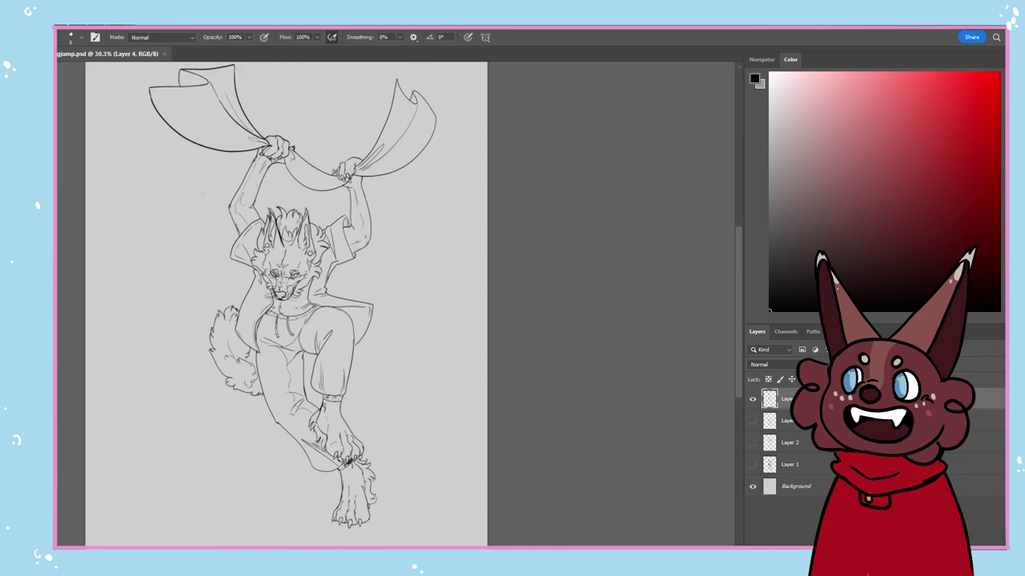
ctrl+click(913, 552)
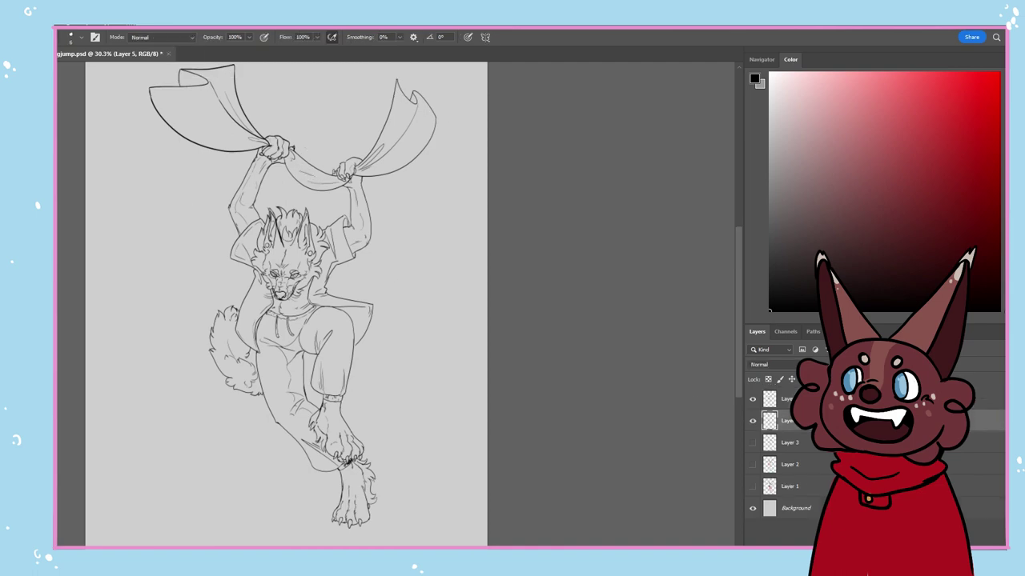
Select the background around and between the figure's limbs with the Magic Wand, and invert the selection
key(w)
click(416, 256)
shift+click(278, 185)
shift+click(308, 372)
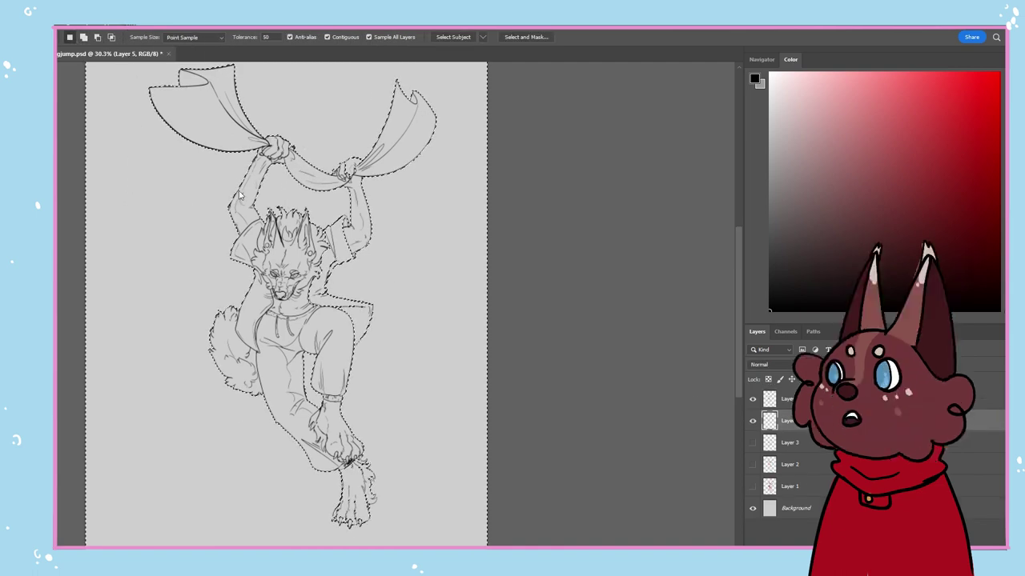
key(ctrl+shift+i)
Fill the selected figure and cloth with flat grey on the new layer
key(g)
click(271, 376)
key(b)
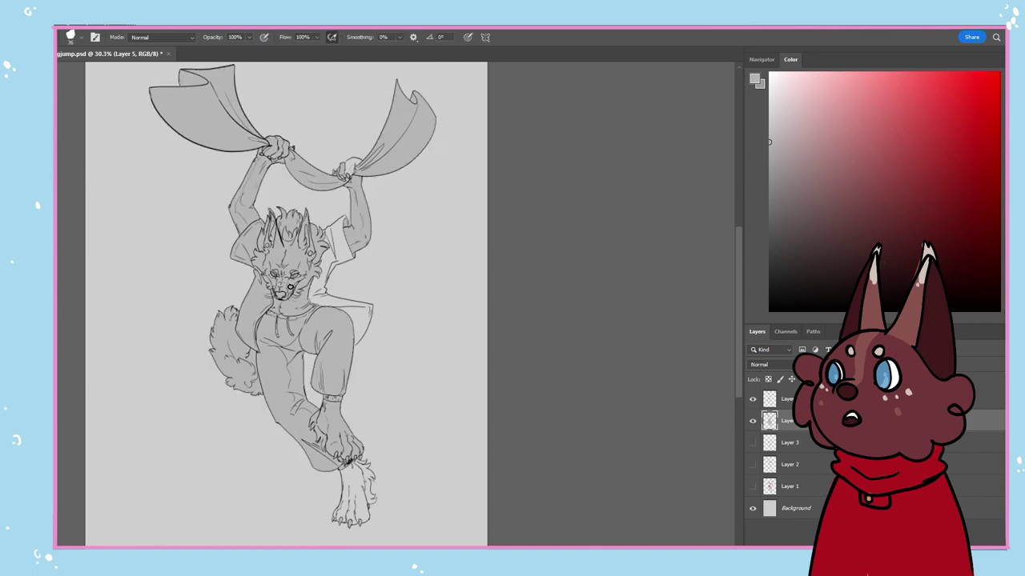
Paint grey into the vest's flared lower panel and seal the outline gaps along its unfilled side
scroll(339, 331, up, 10)
mouse_move(236, 192)
mouse_down()
mouse_move(281, 178)
mouse_move(271, 227)
mouse_move(387, 273)
mouse_move(470, 281)
mouse_move(420, 350)
mouse_move(288, 197)
mouse_up()
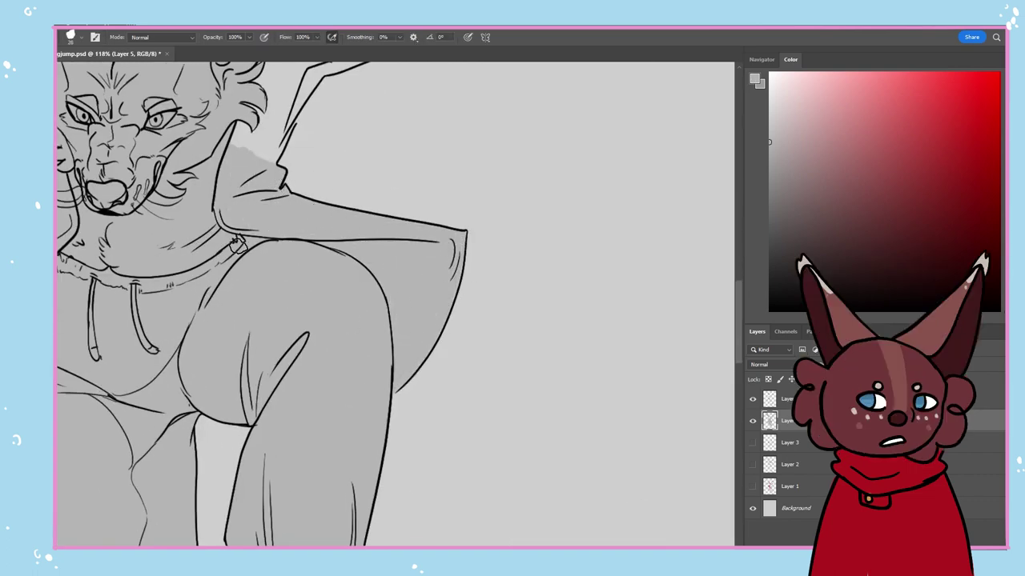
scroll(320, 144, up, 5)
drag(353, 94, 369, 112)
key(ctrl+z)
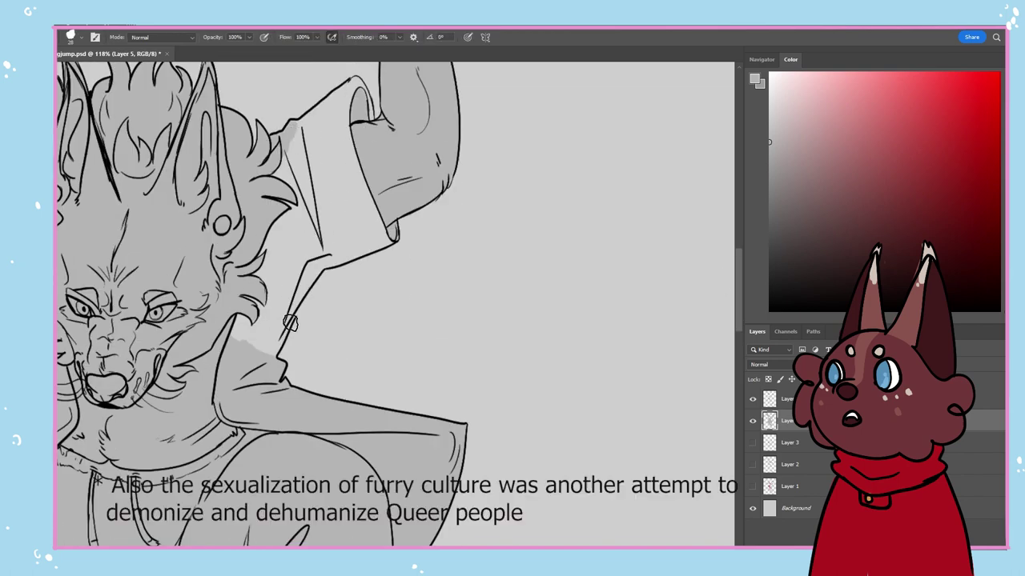
drag(291, 322, 241, 353)
Fill the enclosed vest side and right sleeve with the same grey
key(g)
click(305, 184)
key(ctrl+z)
click(305, 169)
key(b)
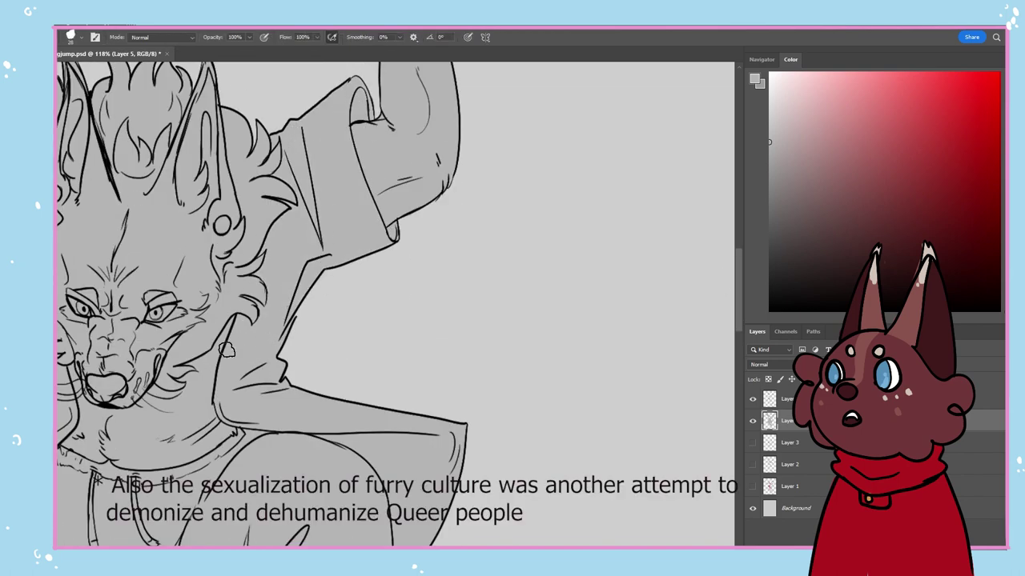
Paint the missed areas of the vest and the right fist with grey
scroll(227, 350, down, 5)
drag(210, 109, 264, 229)
scroll(263, 230, up, 6)
mouse_move(337, 341)
mouse_down()
mouse_move(422, 337)
mouse_move(351, 350)
mouse_up()
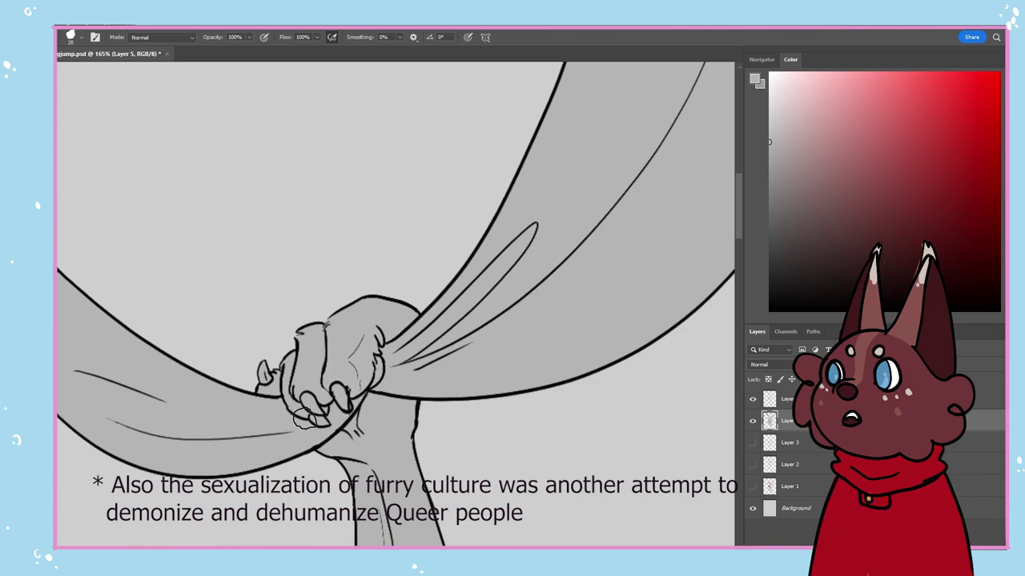
Fill the lower foot and its ankle fur tufts with the flat grey up to the outlines
scroll(305, 419, down, 8)
drag(739, 299, 738, 419)
scroll(304, 360, up, 6)
mouse_move(349, 476)
mouse_down()
mouse_move(375, 419)
mouse_move(363, 472)
mouse_move(332, 424)
mouse_move(309, 470)
mouse_move(332, 442)
mouse_move(297, 437)
mouse_move(308, 304)
mouse_up()
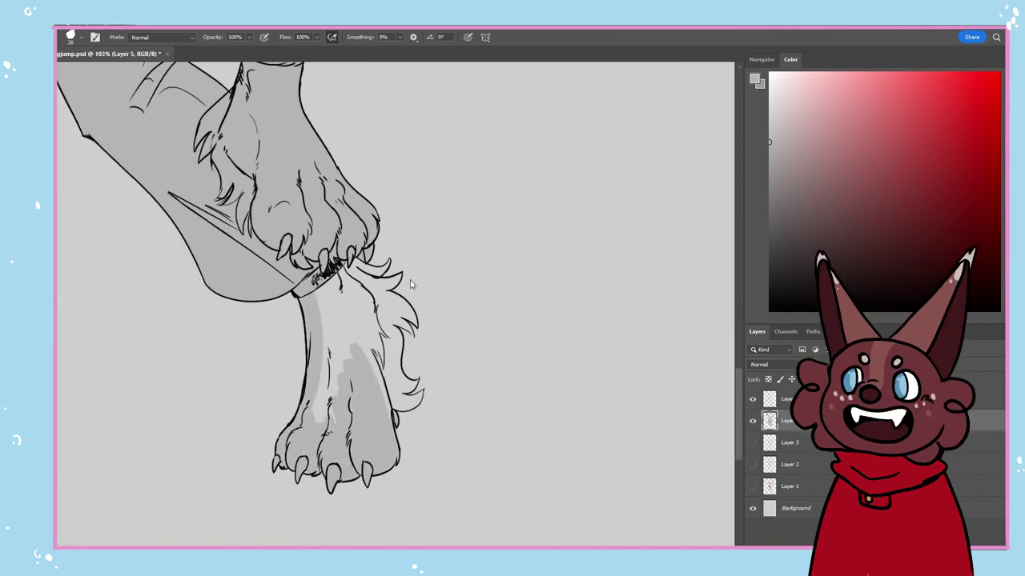
drag(410, 284, 360, 376)
drag(392, 344, 396, 433)
key(e)
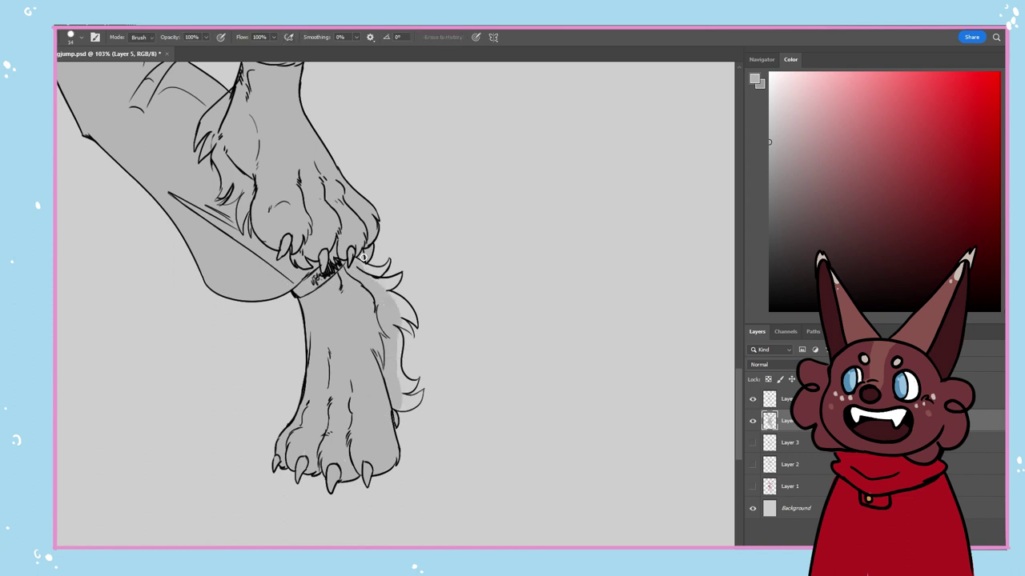
key(b)
scroll(348, 335, up, 3)
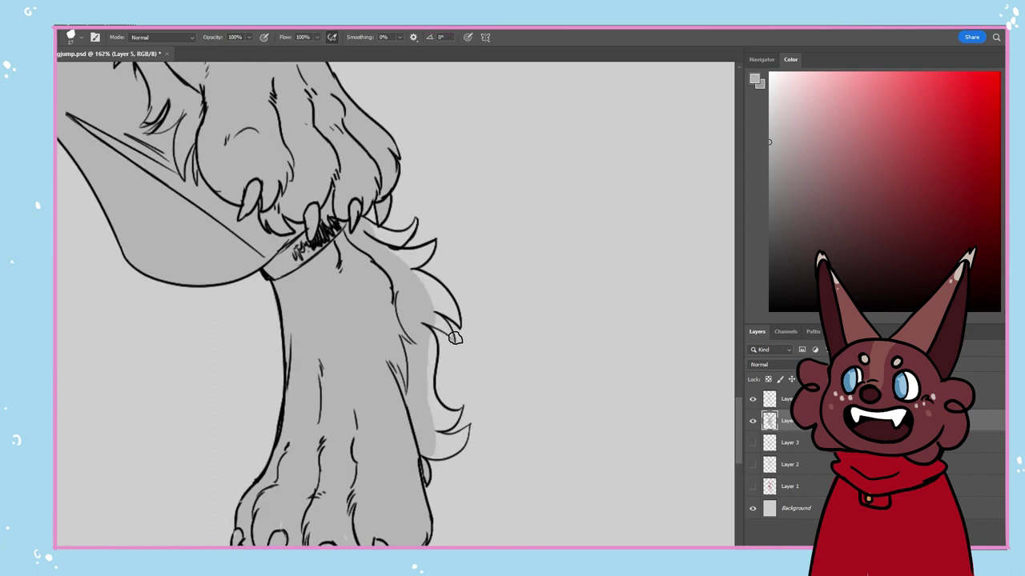
mouse_move(428, 426)
mouse_down()
mouse_move(441, 454)
mouse_move(398, 260)
mouse_move(420, 227)
mouse_move(378, 237)
mouse_up()
key(ctrl+0)
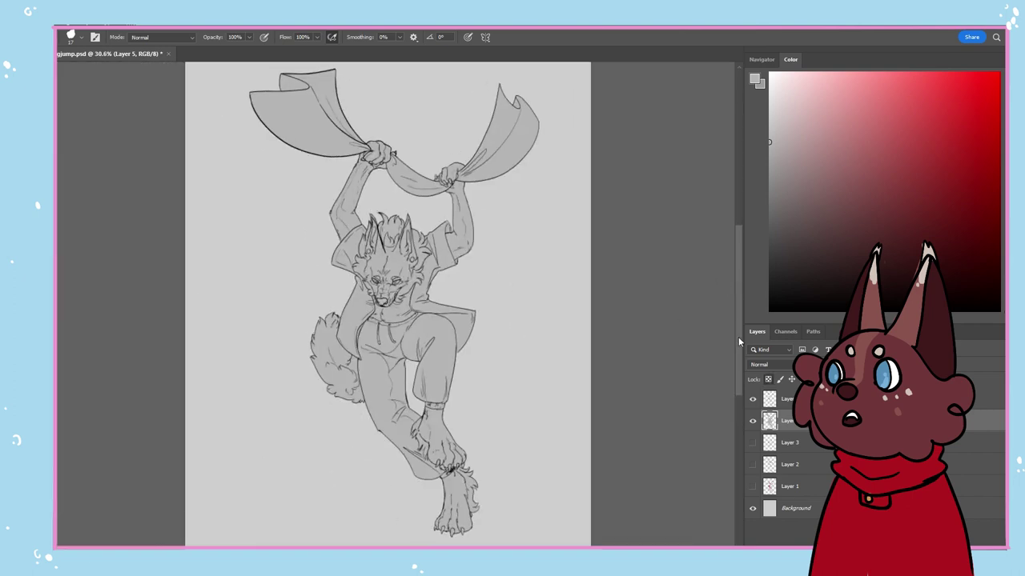
key(g)
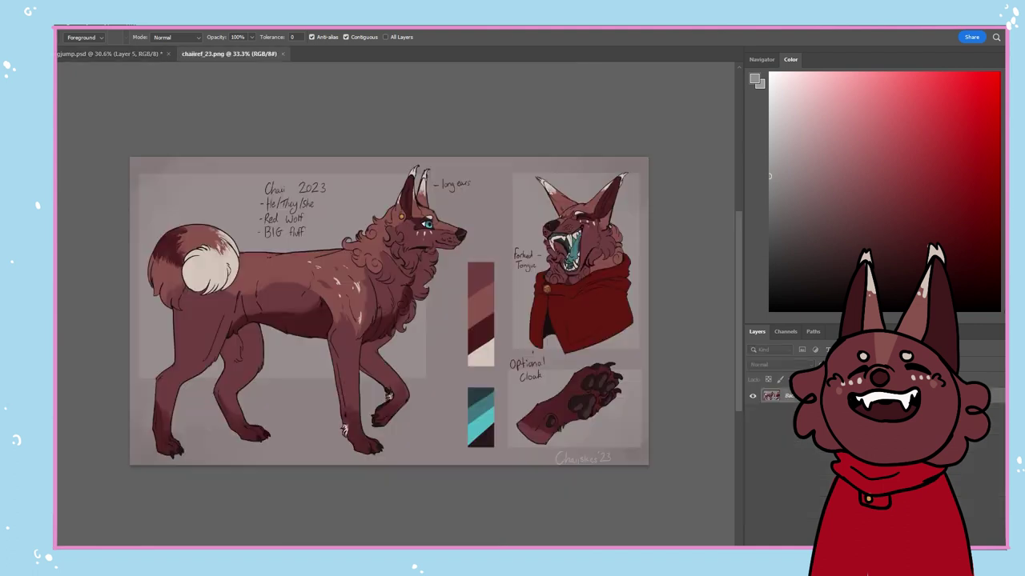
Copy the whole chaiiref_23.png reference sheet into the wolf drawing and scale it down to fit beside the figure
key(ctrl+a)
key(ctrl+c)
click(110, 53)
key(ctrl+v)
key(ctrl+t)
drag(185, 167, 501, 354)
drag(573, 403, 258, 246)
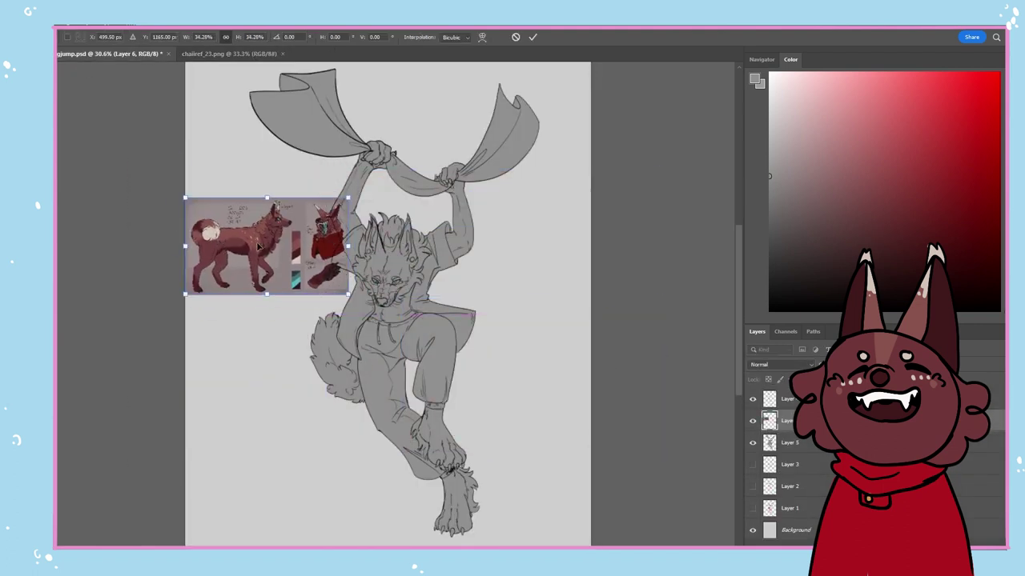
drag(348, 295, 326, 281)
key(Return)
Move the figure's base layer above the pasted reference and fill it with the reddish brown from the reference palette
drag(789, 443, 779, 410)
key(i)
click(280, 233)
key(g)
click(230, 301)
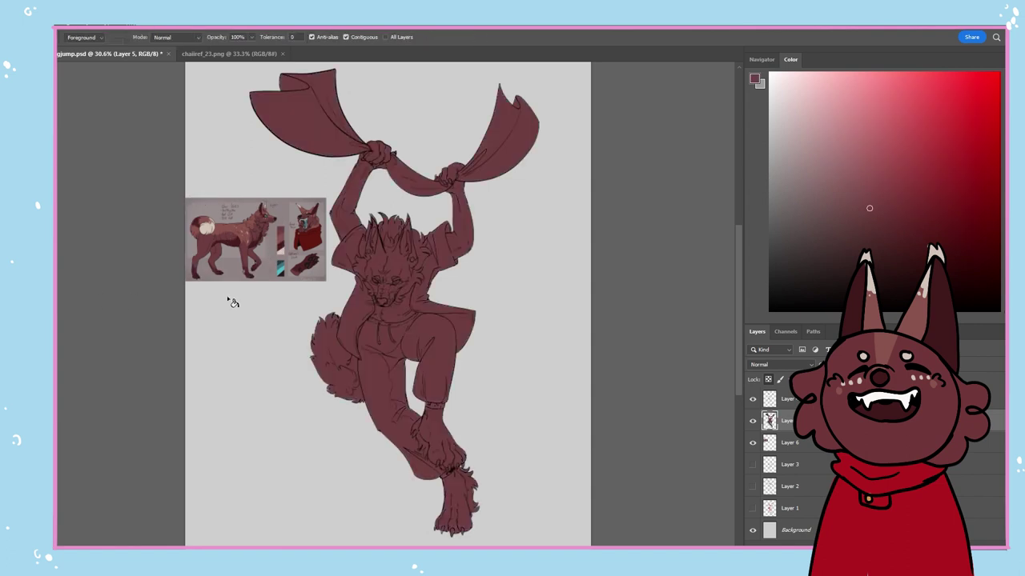
Shade both hands, both feet and the ankles with a soft brush in the darker maroon sampled from the reference palette
key(b)
key(i)
click(280, 244)
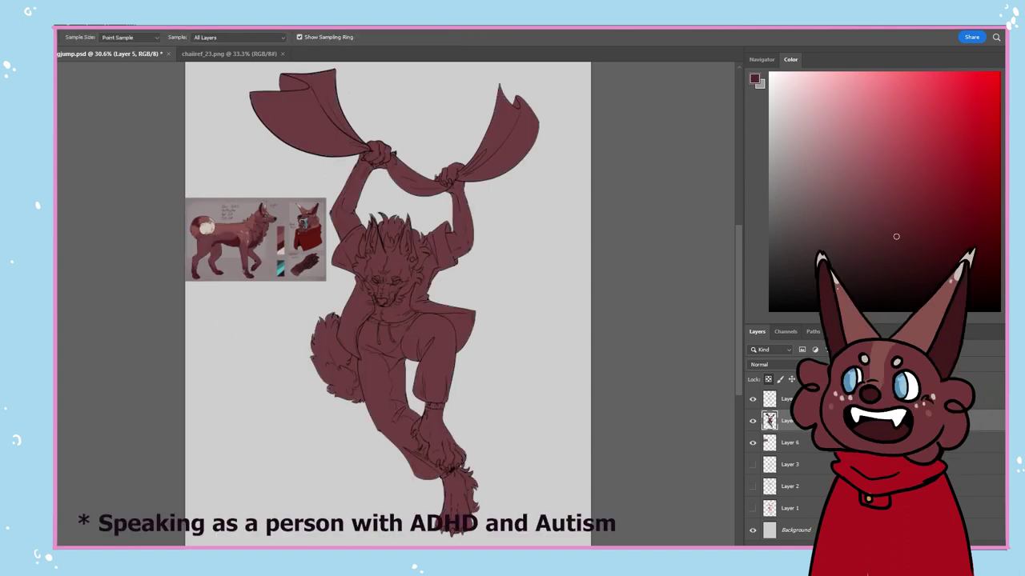
key(b)
drag(384, 150, 361, 167)
drag(443, 177, 465, 174)
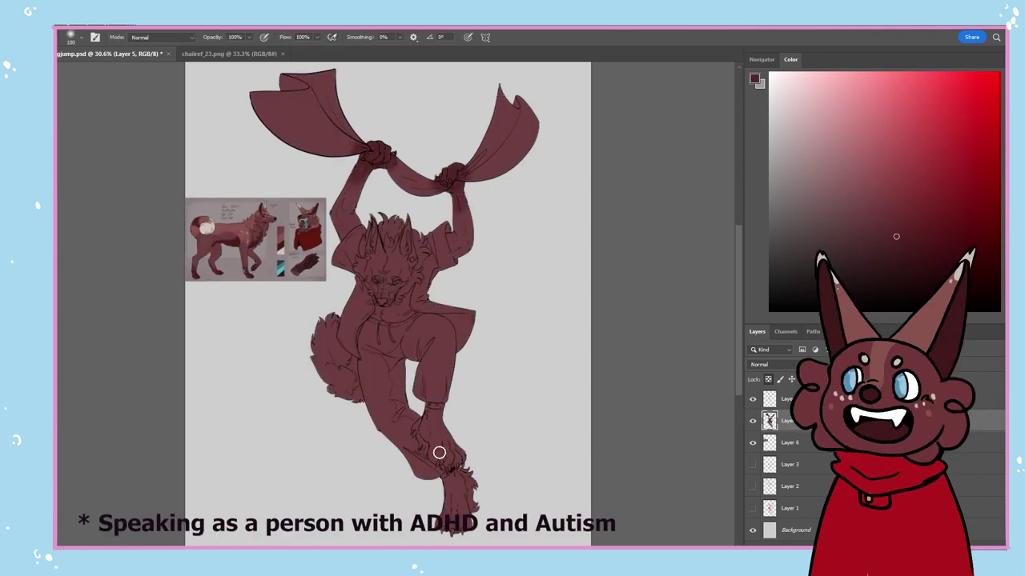
drag(440, 453, 432, 413)
drag(458, 478, 456, 525)
drag(416, 448, 428, 473)
drag(421, 398, 442, 401)
Paint the wolf's chest dark maroon with a harder brush, using colour sampled from the artwork
key(.)
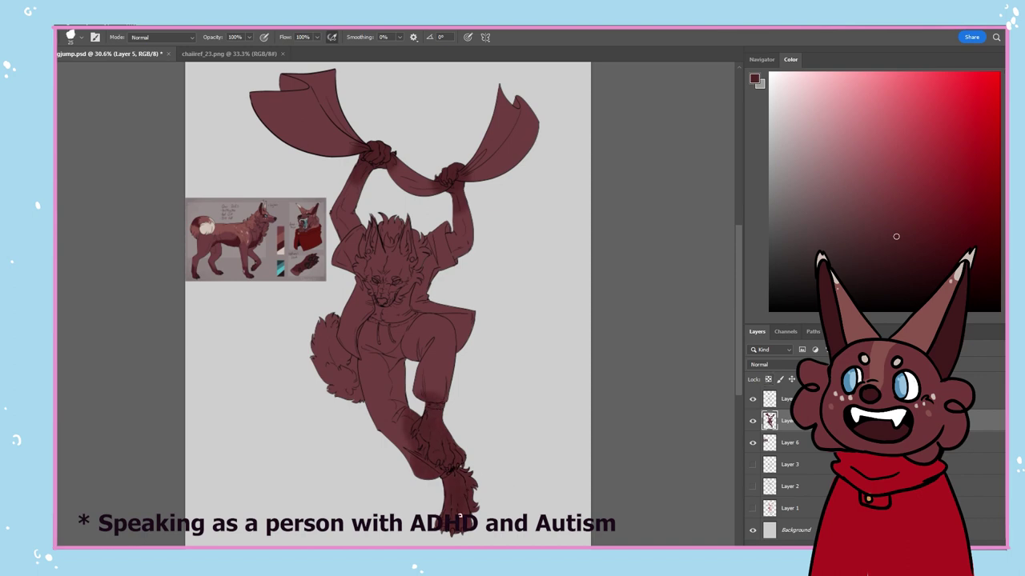
key(.)
alt+click(257, 243)
alt+click(383, 159)
scroll(376, 329, up, 7)
mouse_move(413, 261)
mouse_down()
mouse_move(469, 298)
mouse_move(393, 256)
mouse_move(393, 288)
mouse_up()
key(ctrl+0)
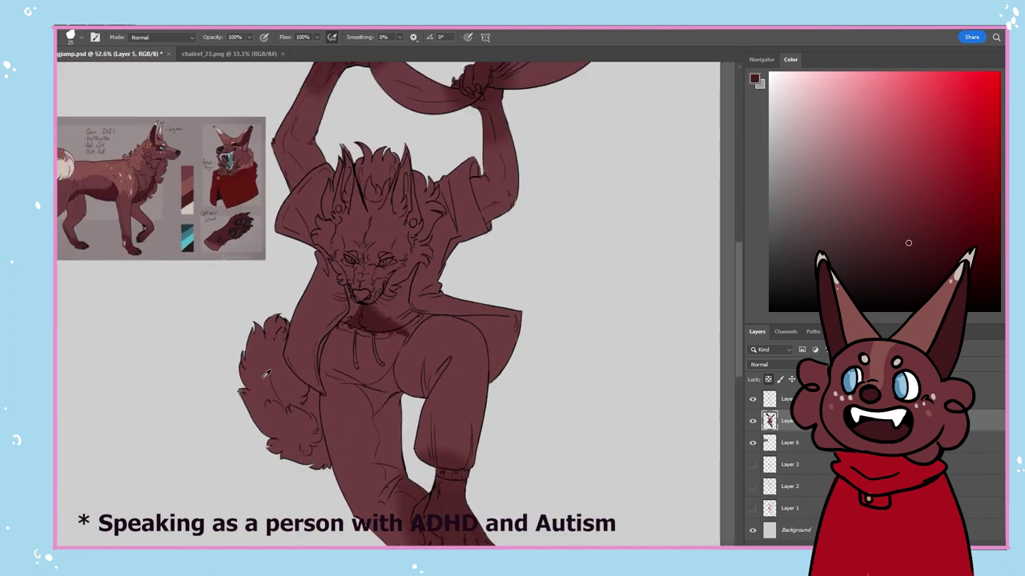
Paint the muzzle, forehead blaze and outer ears in the lighter reddish brown sampled from the reference
alt+click(272, 235)
scroll(261, 267, up, 9)
alt+click(102, 143)
mouse_move(435, 344)
mouse_down()
mouse_move(421, 375)
mouse_move(436, 378)
mouse_up()
mouse_move(473, 256)
mouse_down()
mouse_move(437, 295)
mouse_move(435, 318)
mouse_up()
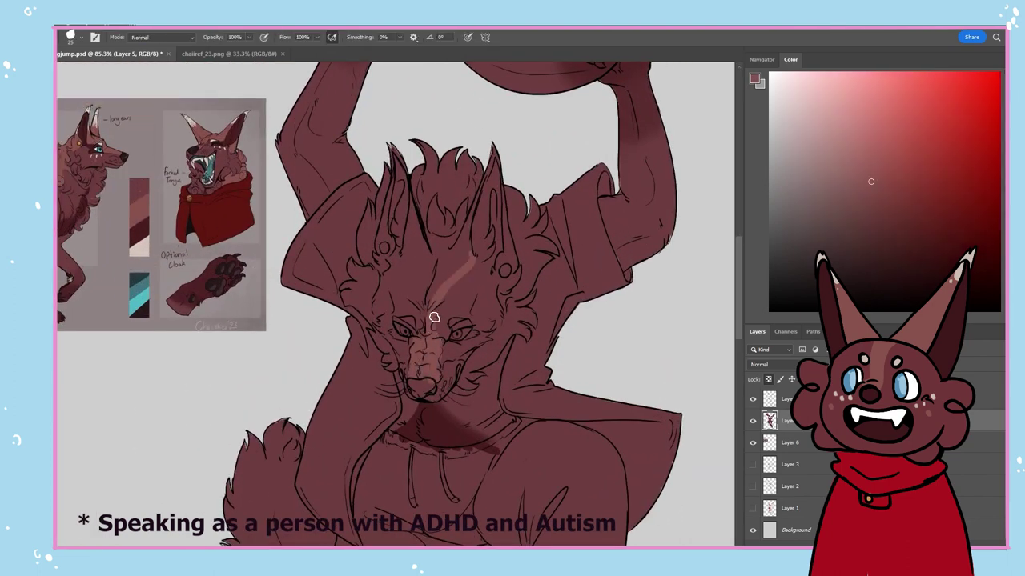
mouse_move(481, 202)
mouse_down()
mouse_move(455, 268)
mouse_move(496, 138)
mouse_move(504, 285)
mouse_move(502, 166)
mouse_up()
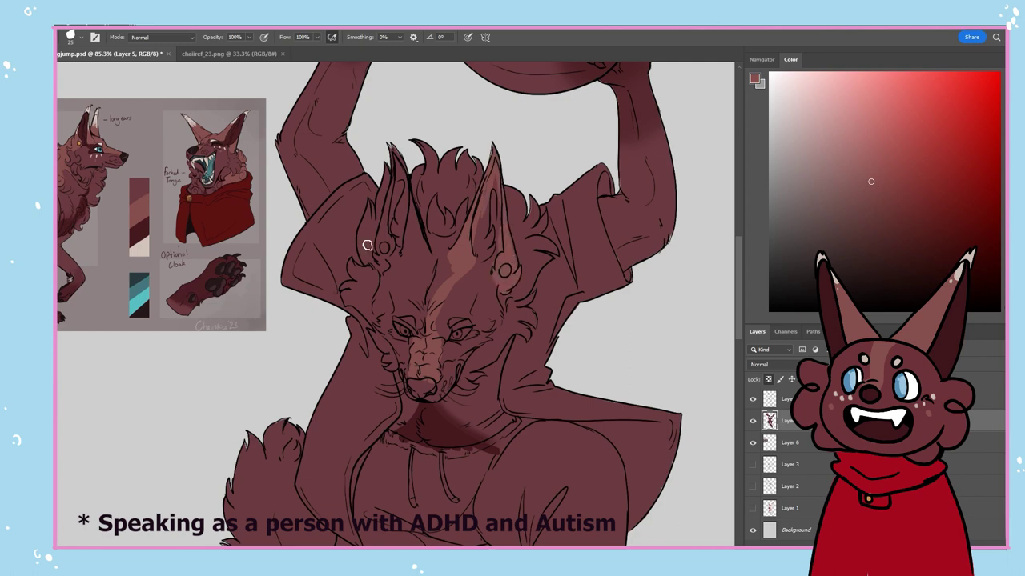
mouse_move(425, 329)
mouse_down()
mouse_move(417, 280)
mouse_move(442, 259)
mouse_move(434, 215)
mouse_move(466, 221)
mouse_move(439, 210)
mouse_move(401, 260)
mouse_move(381, 262)
mouse_move(409, 210)
mouse_up()
Paint the insides of both ears dark maroon
click(894, 236)
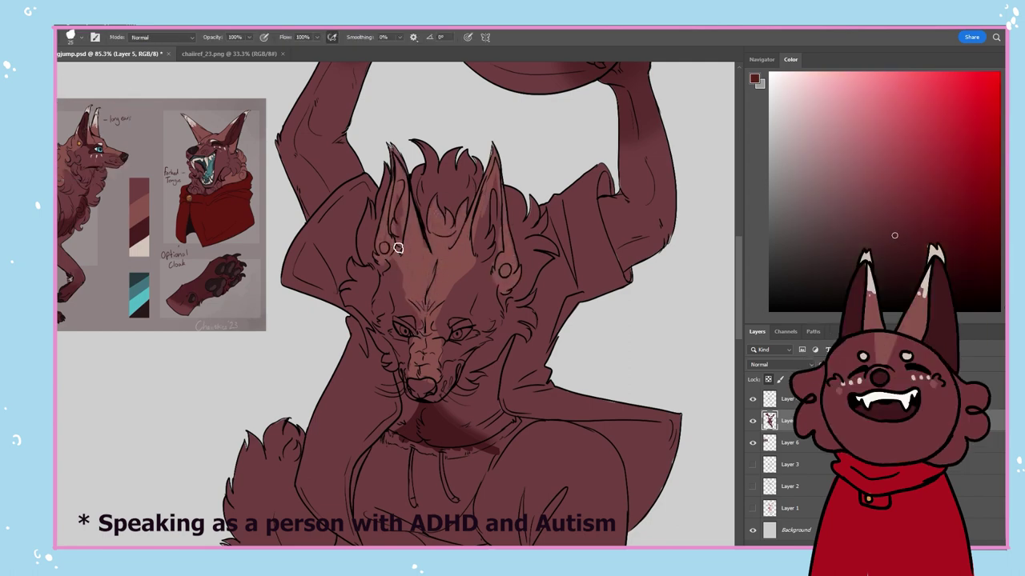
mouse_move(397, 248)
mouse_down()
mouse_move(395, 200)
mouse_move(400, 238)
mouse_up()
mouse_move(479, 260)
mouse_down()
mouse_move(487, 201)
mouse_move(500, 245)
mouse_move(499, 180)
mouse_up()
Paint dark maroon markings around both eyes and colour the nose near-black
drag(415, 386, 426, 389)
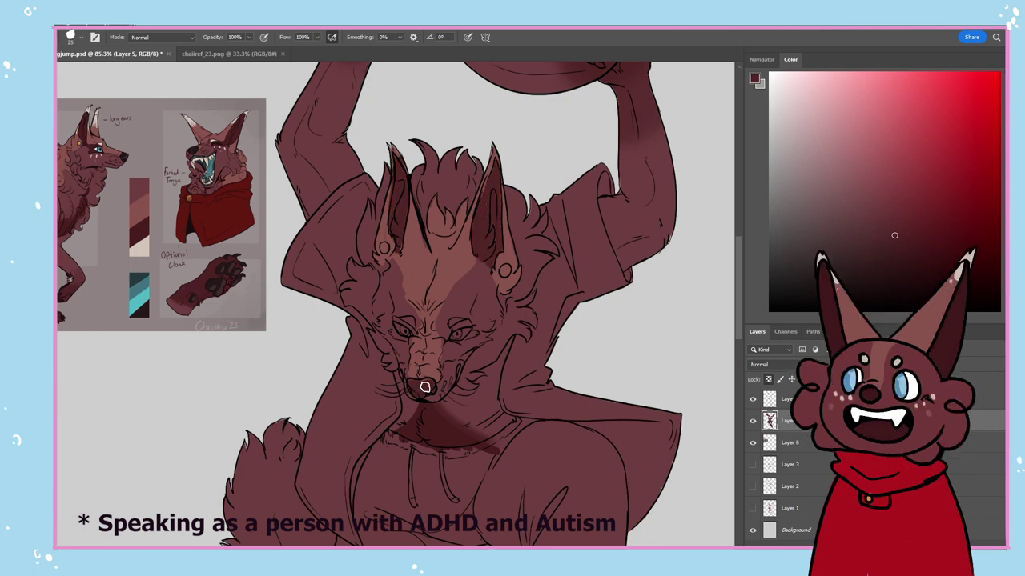
key(ctrl+z)
drag(459, 327, 477, 315)
drag(456, 336, 474, 333)
drag(396, 334, 391, 315)
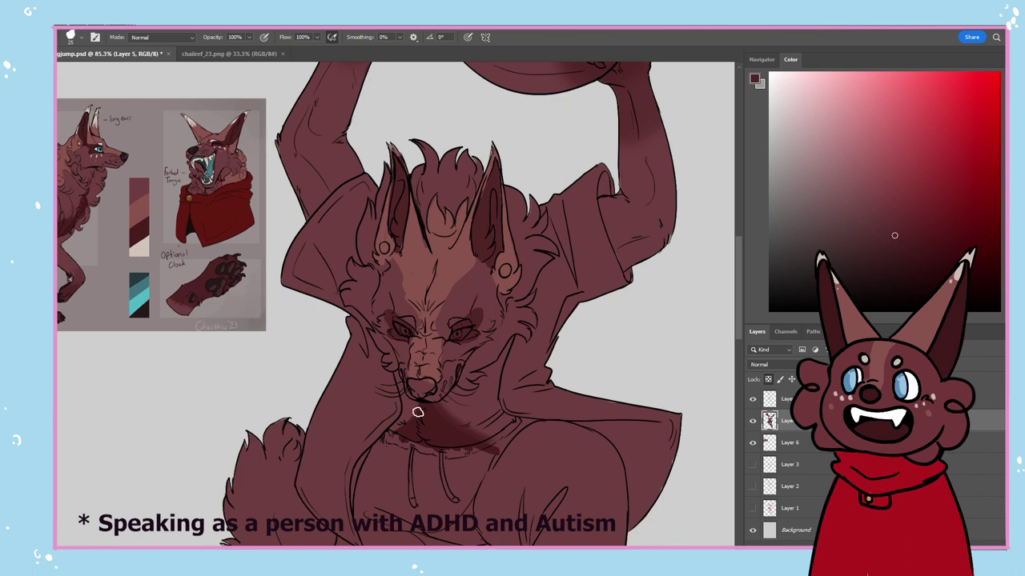
drag(433, 387, 417, 389)
click(783, 283)
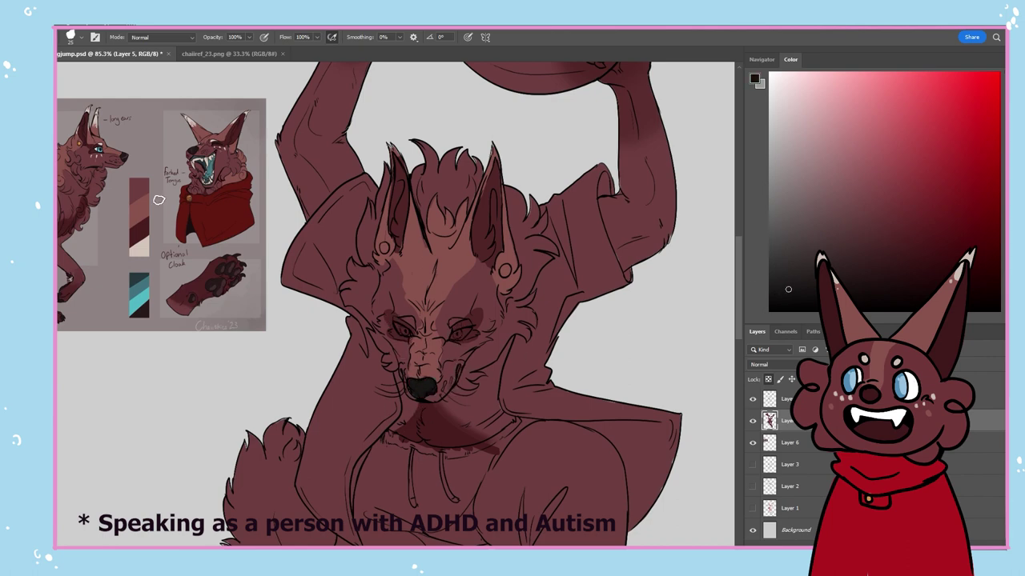
Paint the ear tips, brow spots, eye whites and cheek dots in cream sampled from the reference
alt+click(238, 121)
alt+click(91, 119)
drag(392, 147, 396, 175)
mouse_move(494, 152)
mouse_down()
mouse_move(488, 192)
mouse_move(496, 153)
mouse_up()
key(ctrl+z)
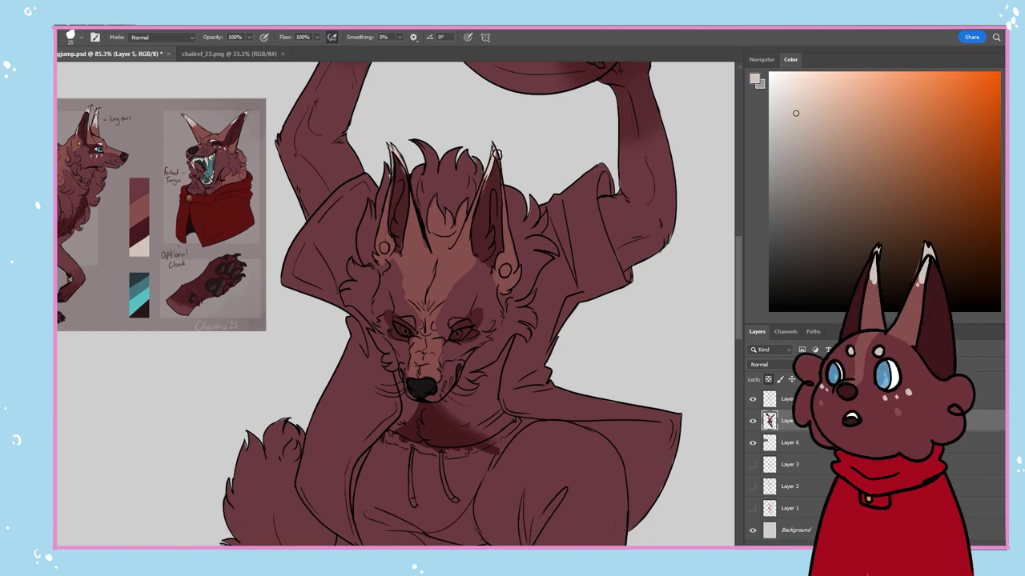
drag(452, 324, 456, 336)
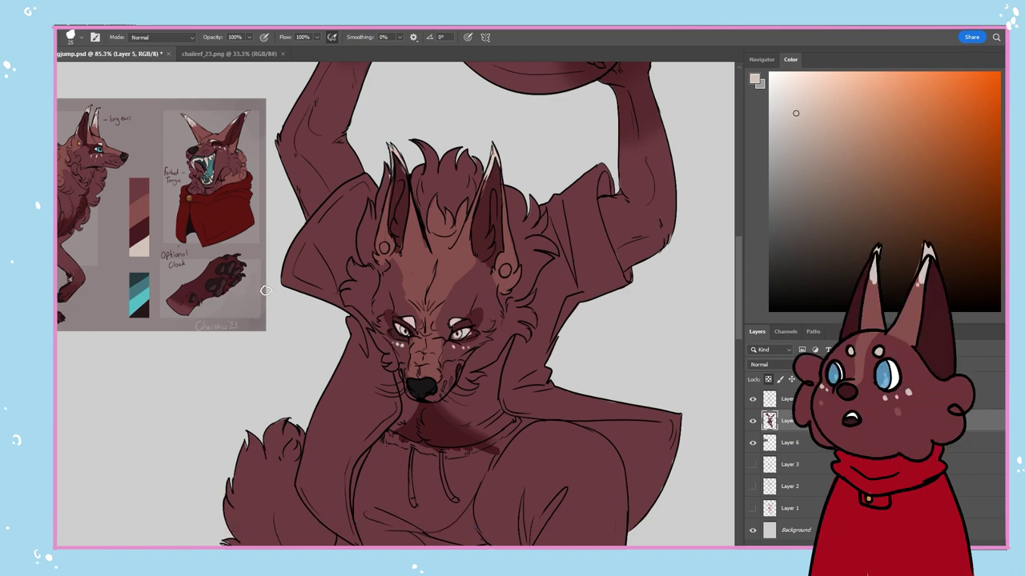
Colour both irises in the teal sampled from the reference
alt+click(245, 178)
scroll(397, 354, down, 6)
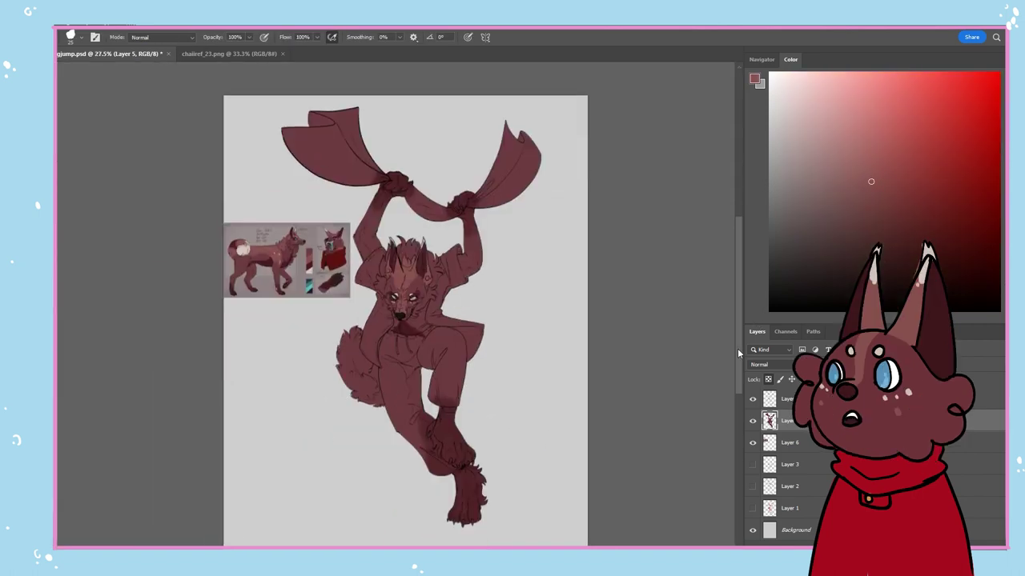
alt+click(331, 228)
scroll(360, 210, up, 7)
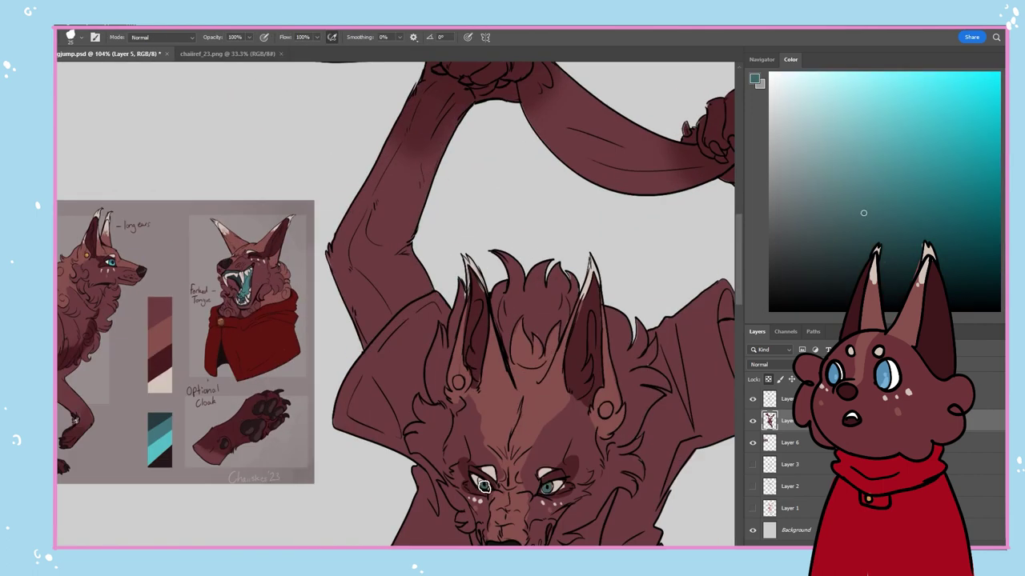
scroll(483, 486, down, 5)
Paint the tail with lighter brown areas, a dark maroon band and a cream tip, and add cream to the raised foot
scroll(448, 400, down, 3)
alt+click(214, 154)
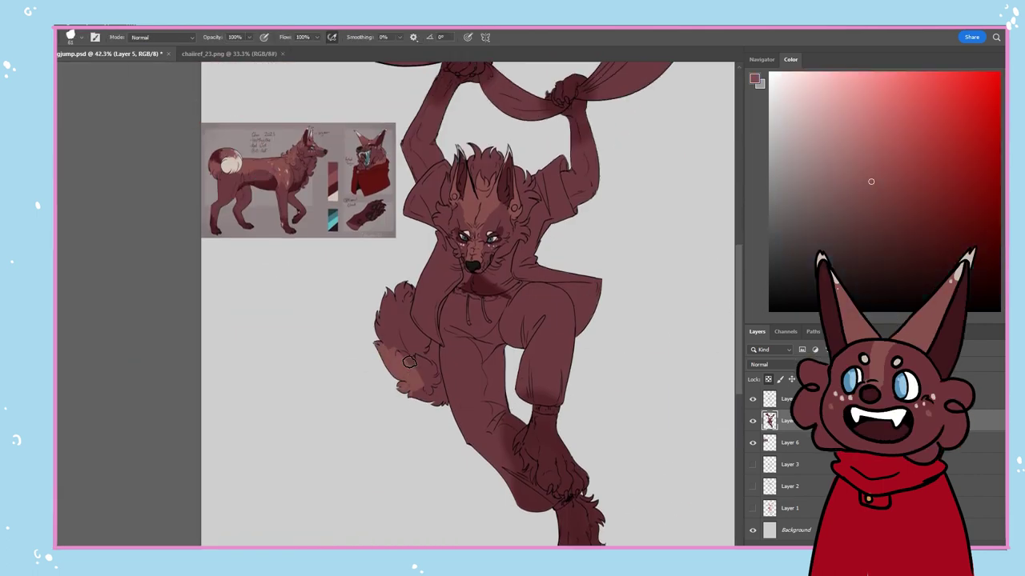
mouse_move(410, 363)
mouse_down()
mouse_move(408, 350)
mouse_move(391, 365)
mouse_up()
alt+click(214, 156)
alt+click(233, 169)
mouse_move(406, 289)
mouse_down()
mouse_move(407, 308)
mouse_move(386, 319)
mouse_up()
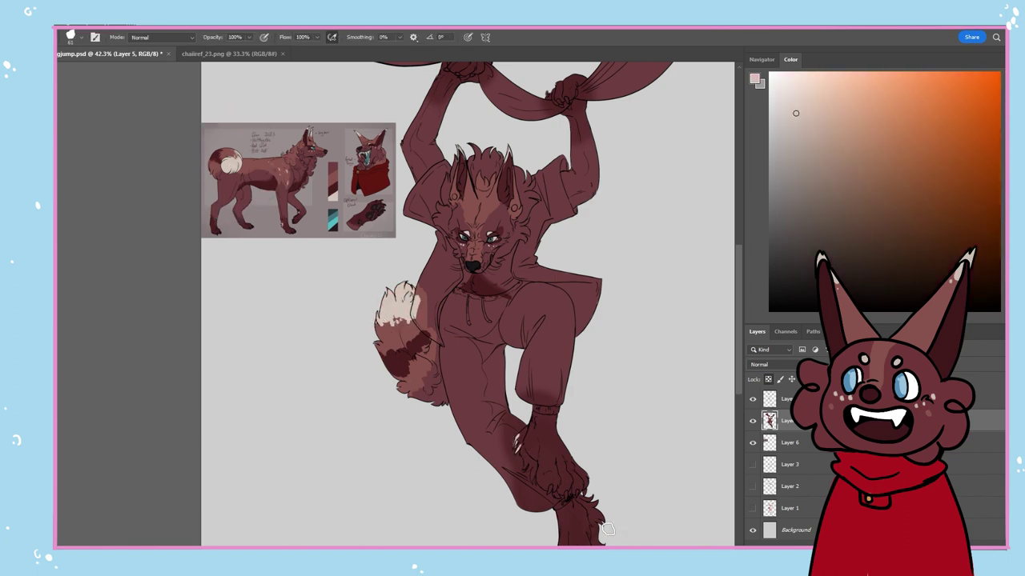
Block in the trouser cuffs, lower leg edge and waistband in bright mint green on a new layer
drag(737, 317, 739, 314)
key(ctrl+alt+shift+n)
alt+click(492, 247)
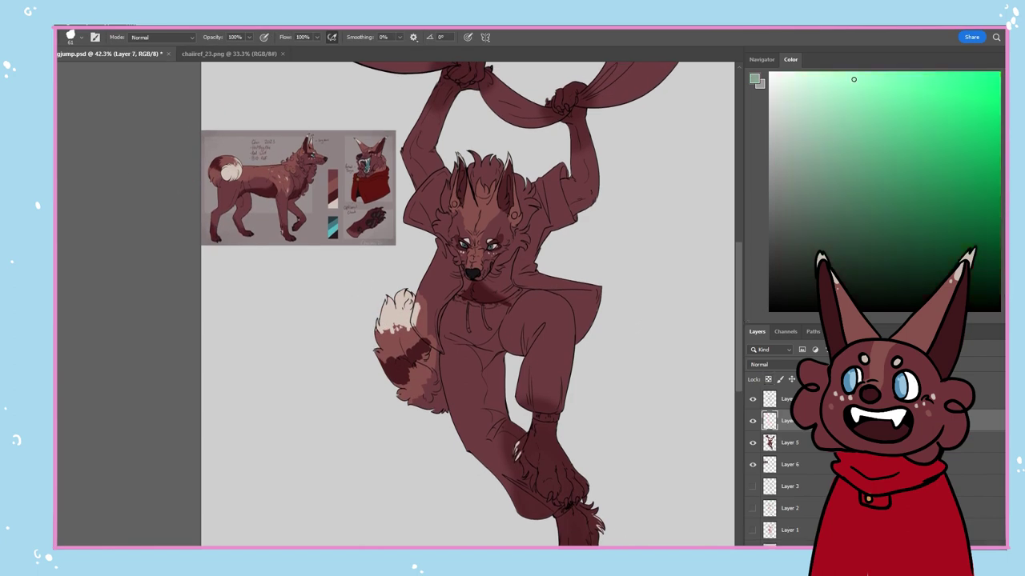
click(851, 74)
drag(516, 400, 560, 412)
mouse_move(560, 512)
mouse_down()
mouse_move(544, 519)
mouse_move(458, 436)
mouse_up()
drag(452, 303, 503, 313)
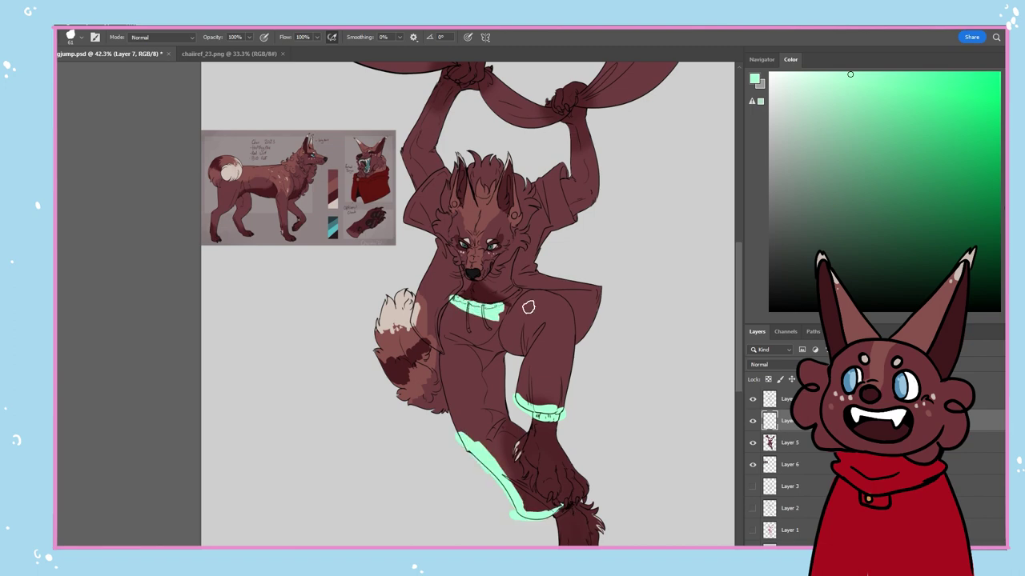
Fill the rest of the trousers with mint green and clip the layer to the figure's base
mouse_move(469, 377)
mouse_down()
mouse_move(470, 323)
mouse_move(529, 352)
mouse_move(512, 478)
mouse_move(558, 385)
mouse_move(550, 336)
mouse_up()
key(g)
click(546, 305)
key(ctrl+z)
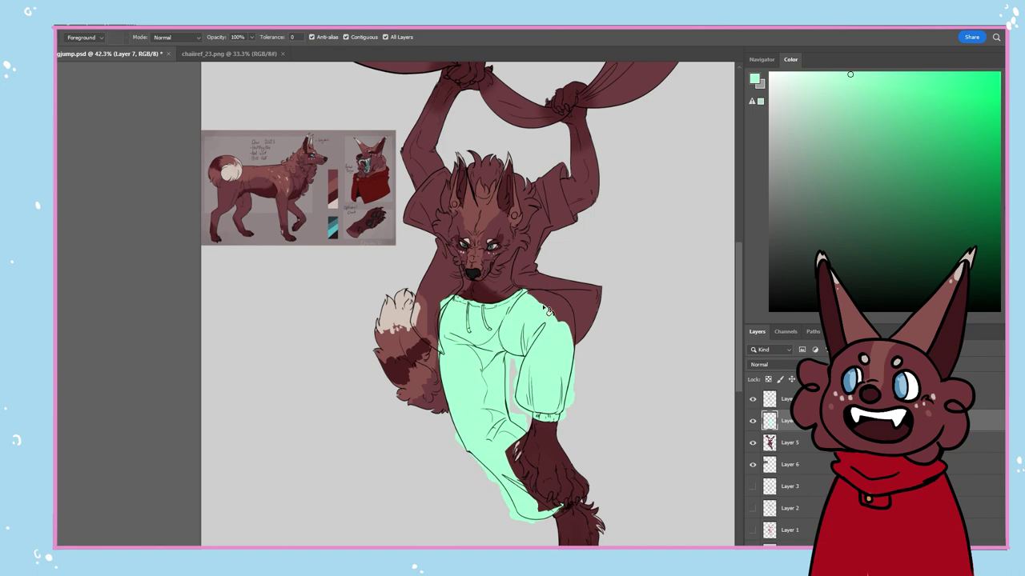
click(545, 309)
key(b)
alt+click(790, 431)
Recolour the trousers with a darker, muted green fill
scroll(465, 374, down, 3)
click(889, 170)
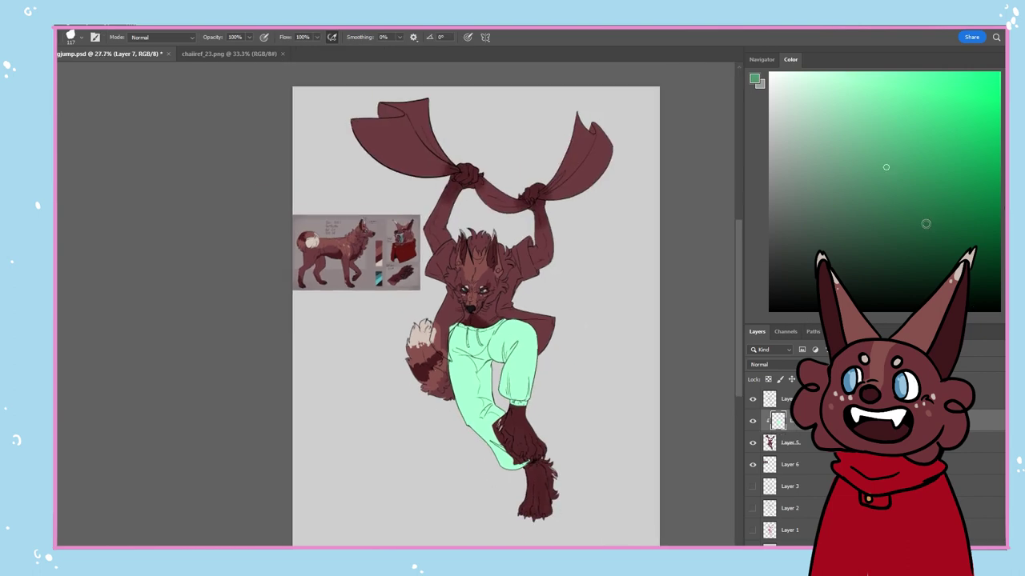
key(g)
click(467, 376)
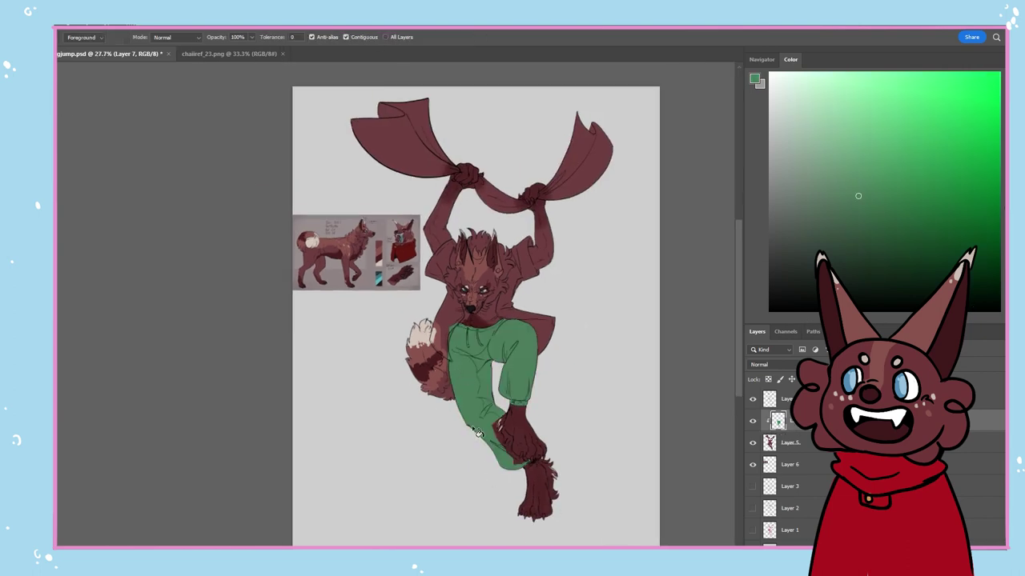
Paint green over the missed area of the lower trouser leg beside the raised foot
scroll(467, 375, up, 5)
key(b)
mouse_move(526, 442)
mouse_down()
mouse_move(537, 475)
mouse_move(626, 544)
mouse_up()
scroll(626, 544, down, 3)
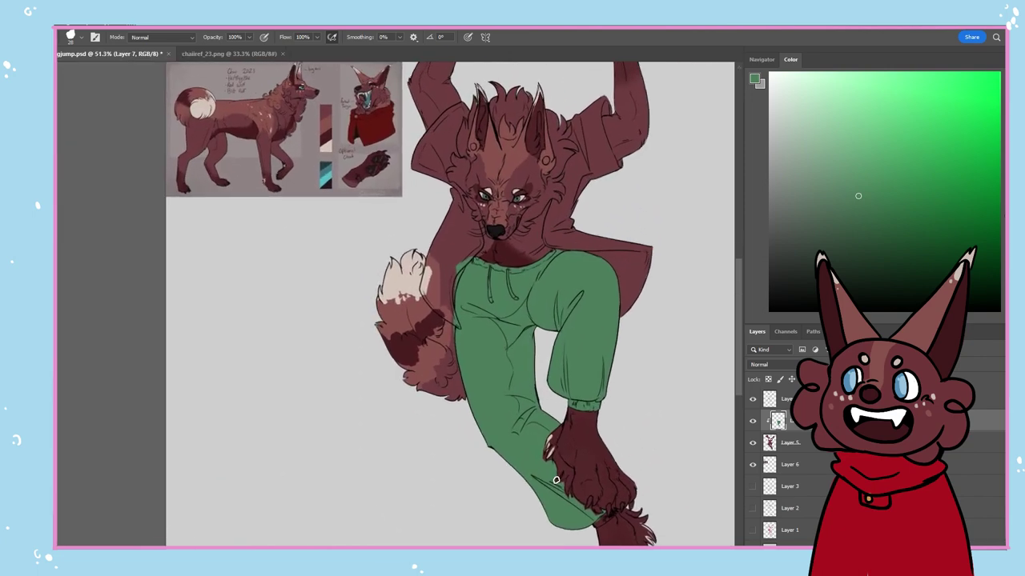
drag(737, 388, 736, 355)
Paint the vest's sleeve and front panel on the tail side bright purple on a new layer
key(ctrl+shift+alt+n)
click(1011, 114)
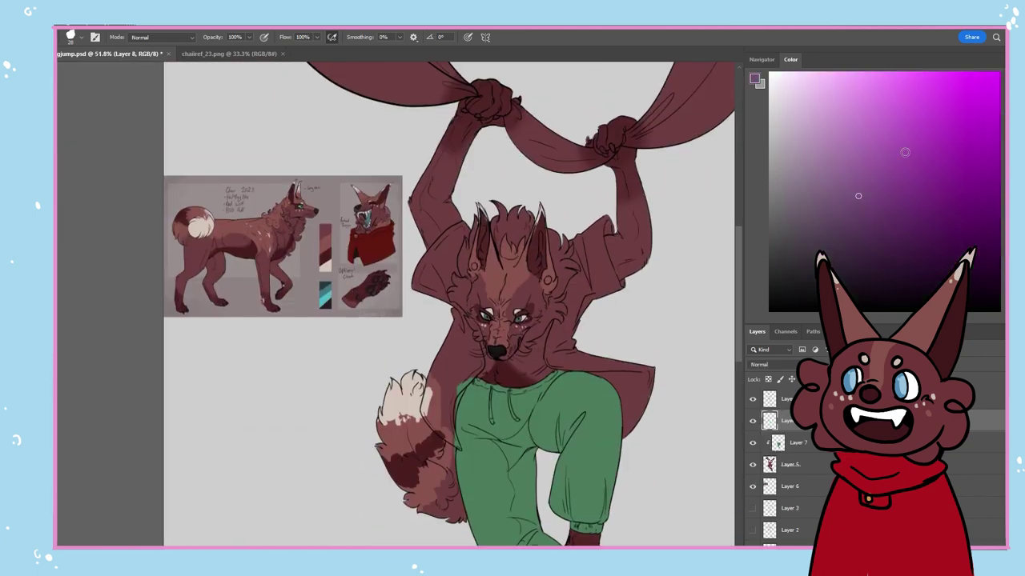
click(912, 101)
click(1010, 128)
mouse_move(451, 327)
mouse_down()
mouse_move(428, 394)
mouse_move(450, 442)
mouse_move(456, 384)
mouse_move(436, 424)
mouse_move(453, 345)
mouse_up()
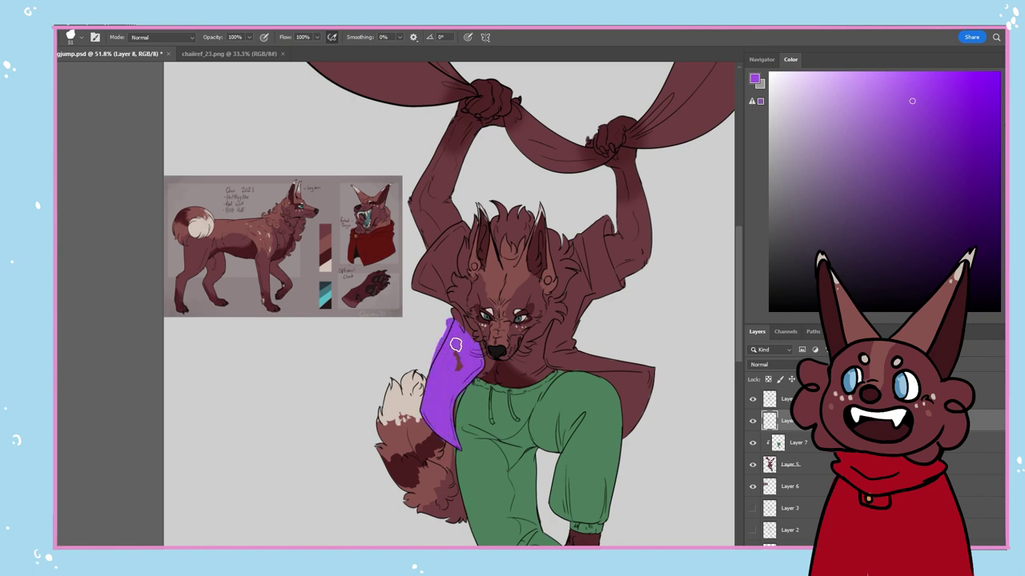
mouse_move(418, 276)
mouse_down()
mouse_move(446, 242)
mouse_move(421, 289)
mouse_move(456, 240)
mouse_move(436, 304)
mouse_up()
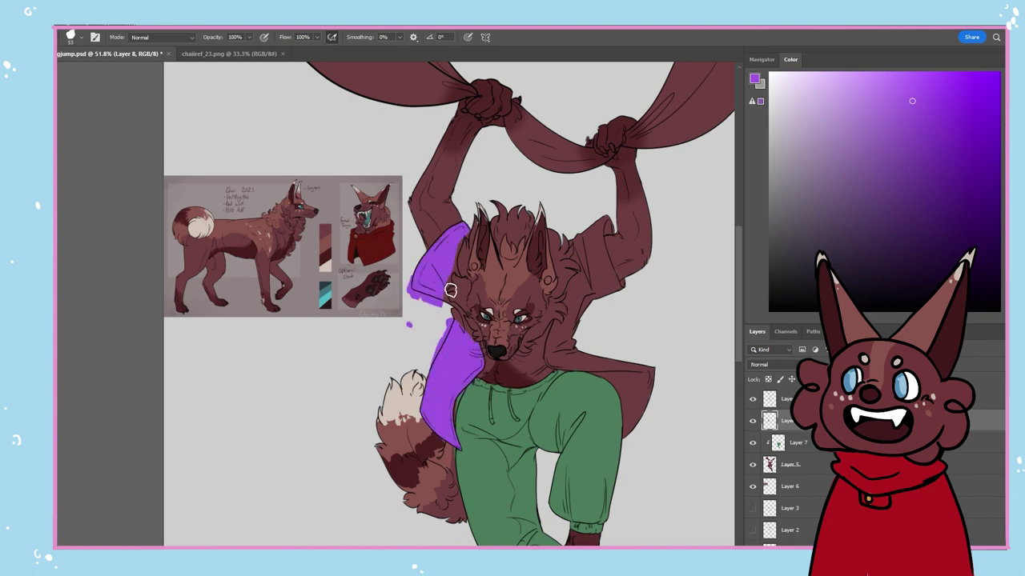
Paint the other sleeve and flared panel of the vest purple and clip the layer to the figure's base
mouse_move(588, 228)
mouse_down()
mouse_move(611, 296)
mouse_move(572, 344)
mouse_move(641, 416)
mouse_move(628, 436)
mouse_up()
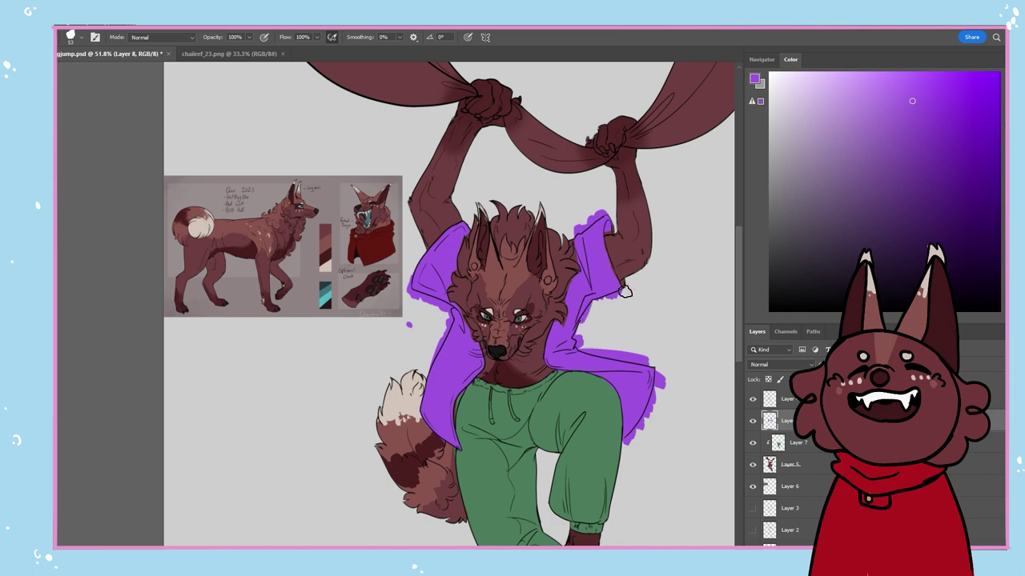
scroll(541, 335, down, 2)
scroll(542, 336, down, 3)
key(ctrl+alt+g)
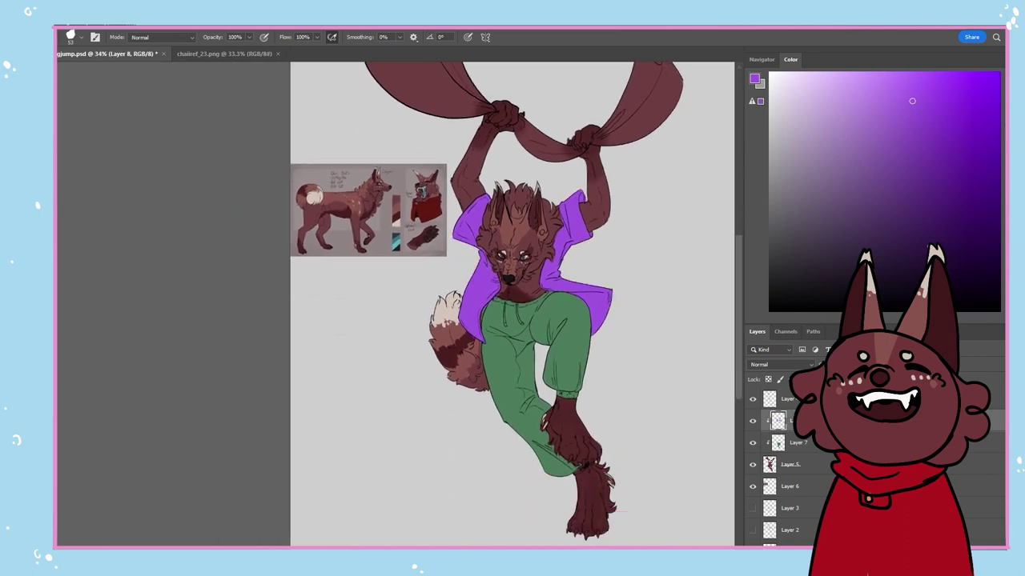
Paint the whole cloth held overhead in bright pinkish red on a new layer
key(ctrl+shift+alt+n)
click(976, 72)
scroll(418, 251, up, 6)
mouse_move(495, 303)
mouse_down()
mouse_move(436, 296)
mouse_move(376, 228)
mouse_move(433, 212)
mouse_move(469, 232)
mouse_up()
drag(604, 322, 614, 321)
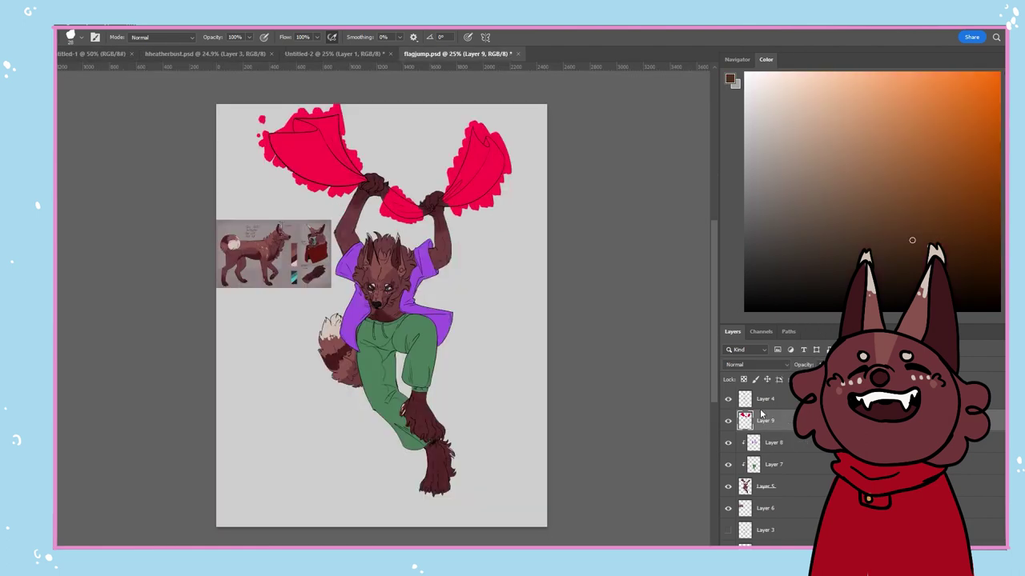
Fill the uncoloured gaps in the cloth beside both gripping hands with the same pinkish red
scroll(335, 198, up, 5)
alt+click(503, 164)
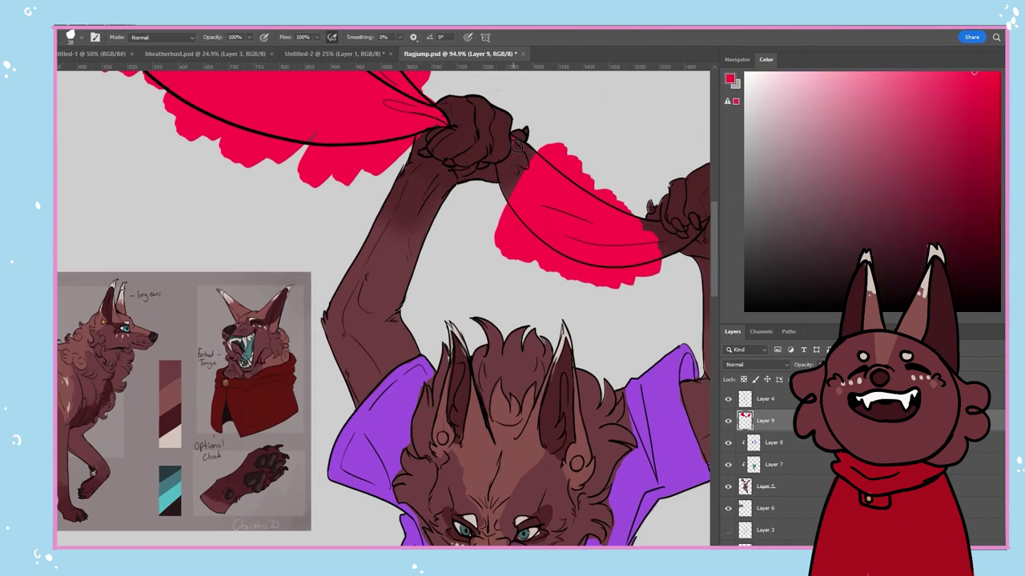
key(e)
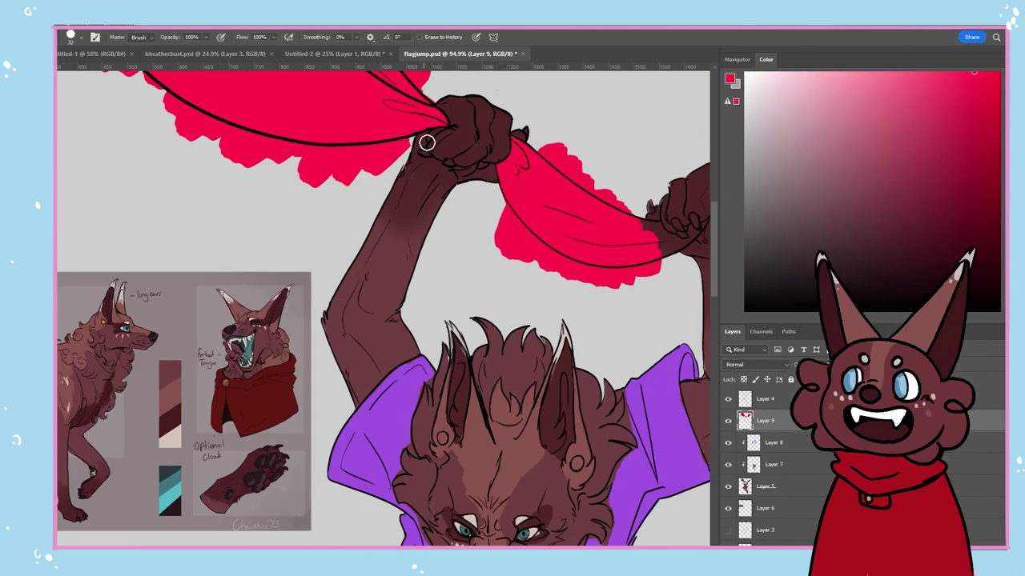
scroll(447, 141, right, 3)
key(b)
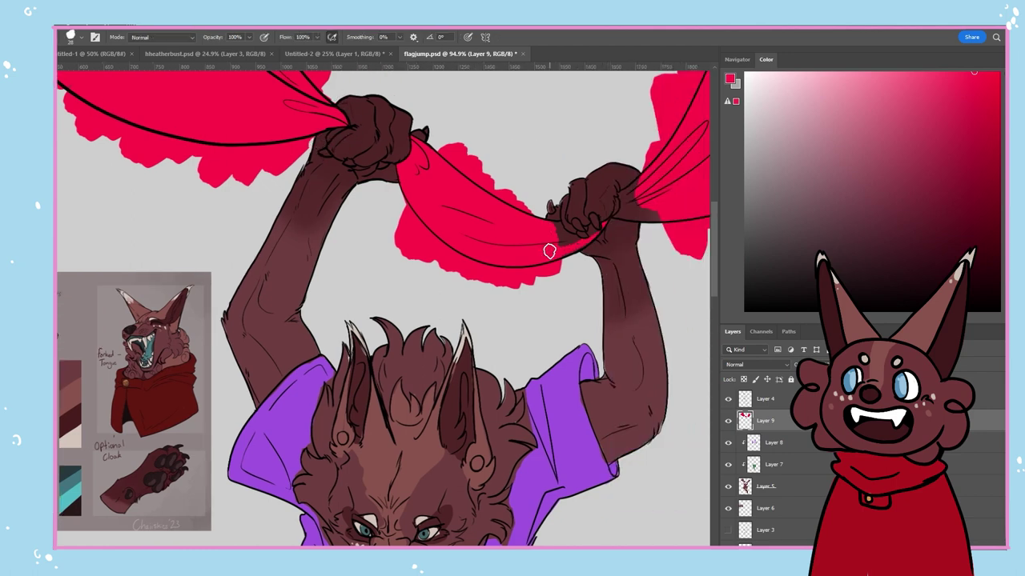
mouse_move(627, 211)
mouse_down()
mouse_move(645, 183)
mouse_move(639, 220)
mouse_up()
drag(560, 229, 575, 243)
key(e)
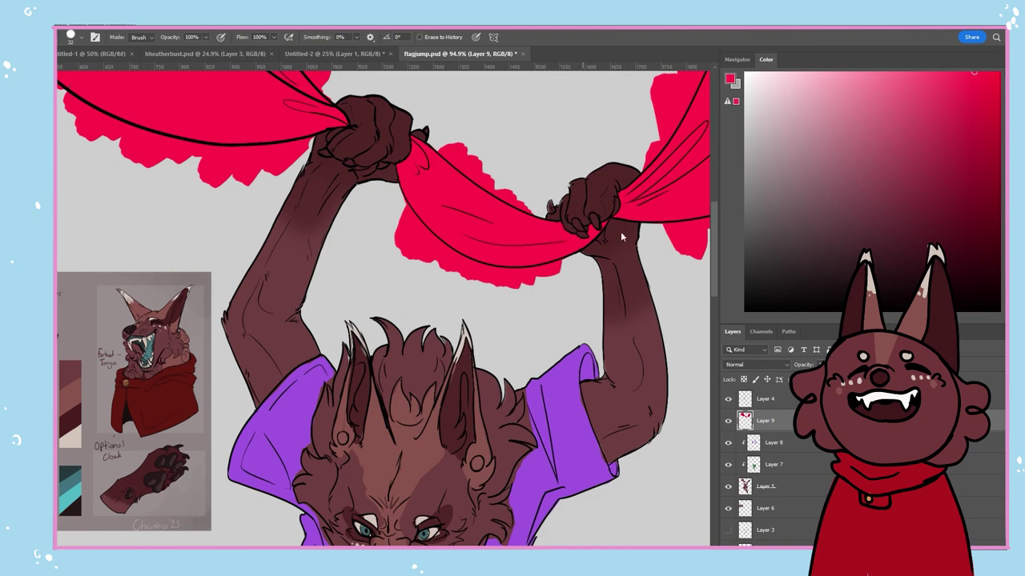
Paint green over the unpainted ankle cuff below the raised foot on the trousers layer
scroll(524, 192, down, 8)
scroll(461, 332, up, 3)
click(773, 464)
scroll(557, 468, up, 7)
key(b)
alt+click(433, 338)
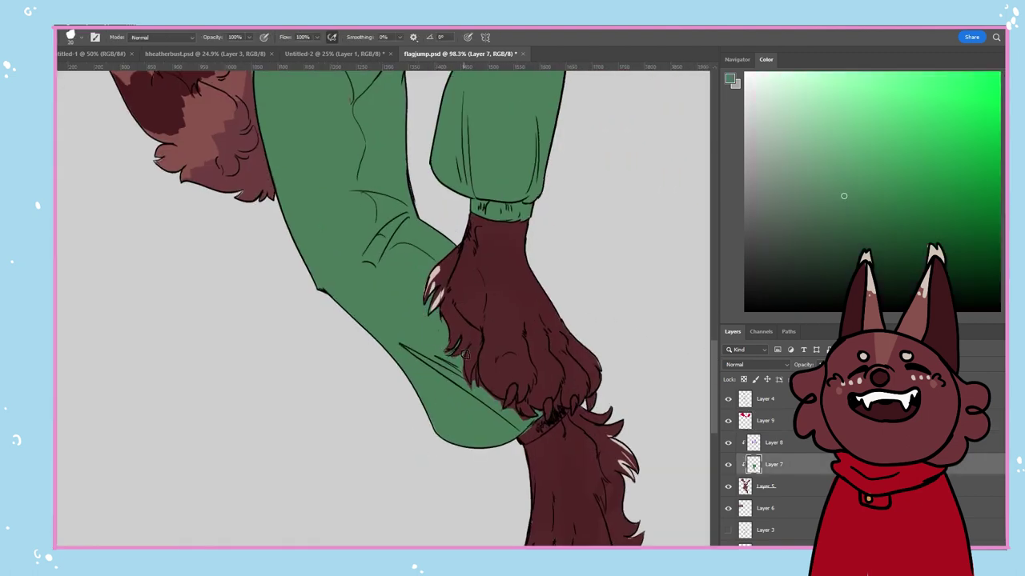
drag(530, 422, 539, 411)
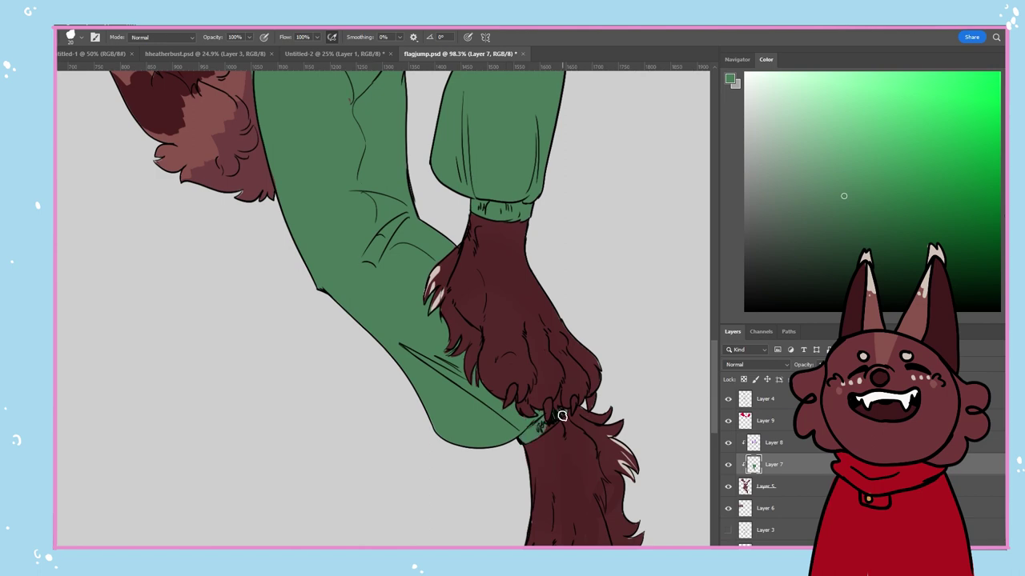
Fill the trousers' waistband edge with the same green from hip to hip
scroll(562, 415, down, 5)
scroll(364, 152, up, 7)
drag(336, 301, 525, 281)
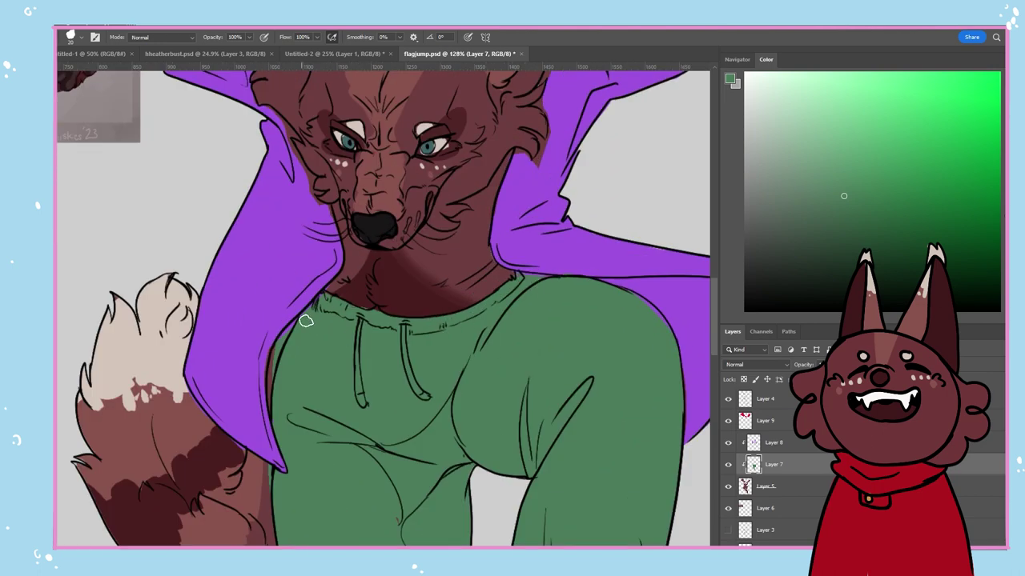
Shade both raised arms around the elbows with darker brown on the figure's base layer
scroll(306, 321, down, 8)
click(762, 487)
scroll(324, 360, up, 2)
alt+click(364, 410)
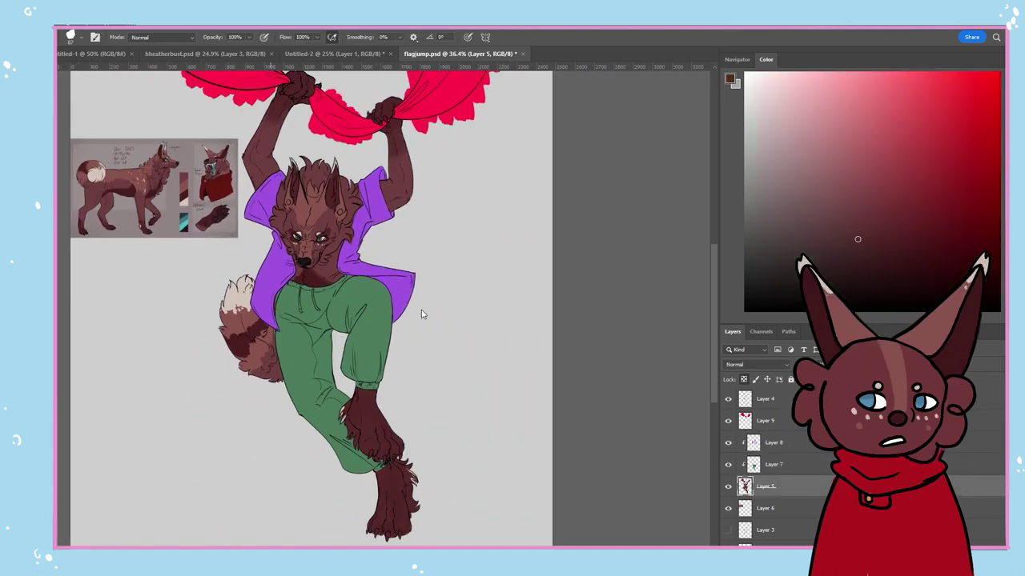
drag(395, 204, 403, 189)
alt+click(388, 206)
drag(263, 156, 255, 169)
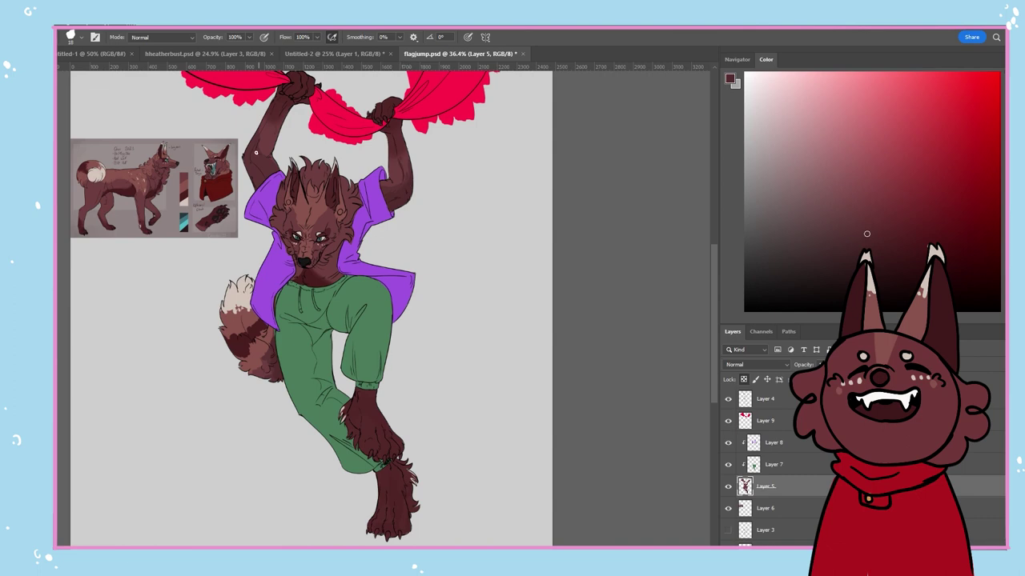
Paint dark maroon shadows in the head fur, cheeks and neck with the regular brush
scroll(390, 241, up, 5)
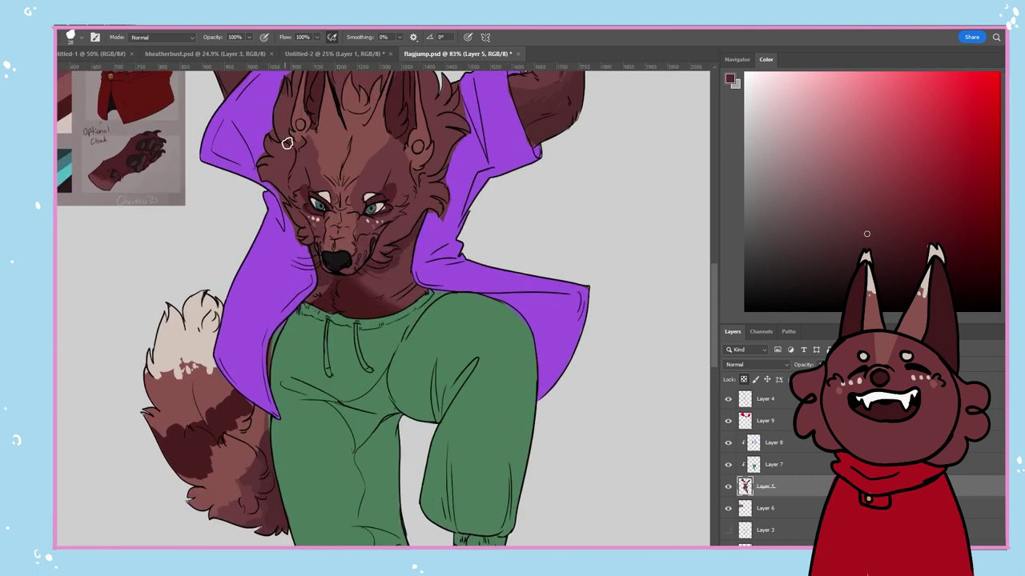
key(shift+b)
scroll(445, 149, down, 2)
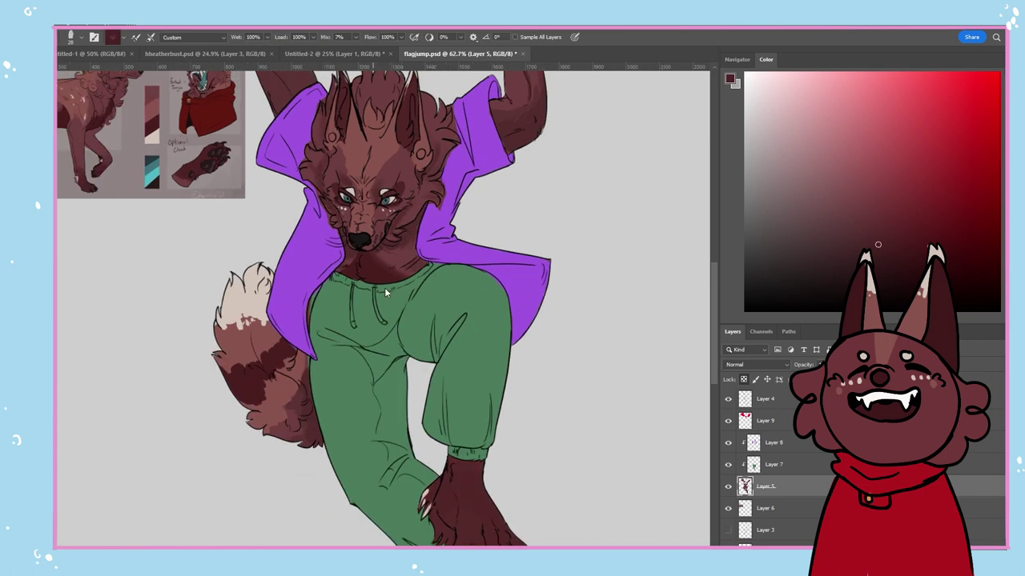
key(shift+b)
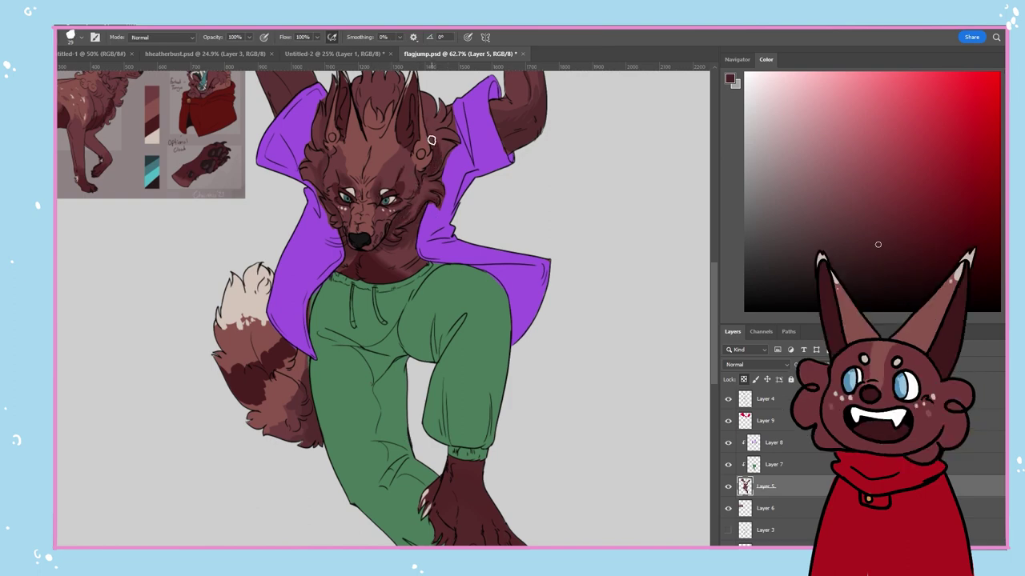
drag(431, 140, 456, 140)
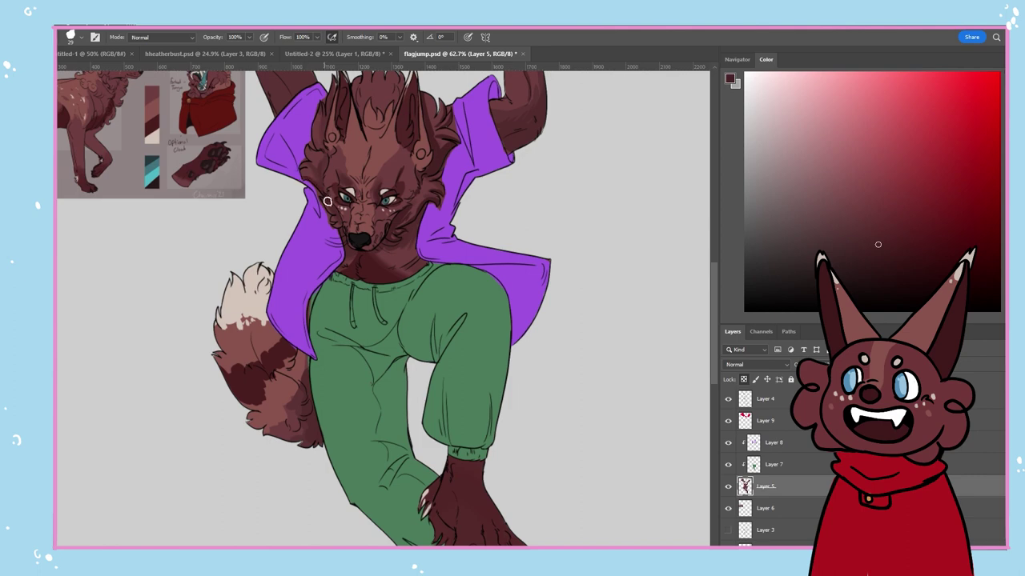
drag(406, 268, 424, 261)
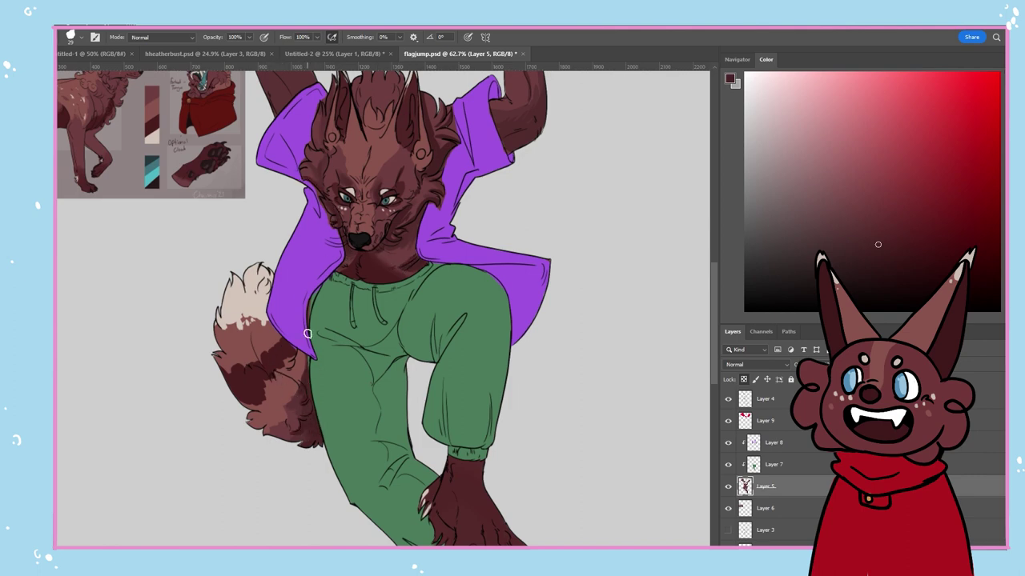
drag(320, 133, 310, 186)
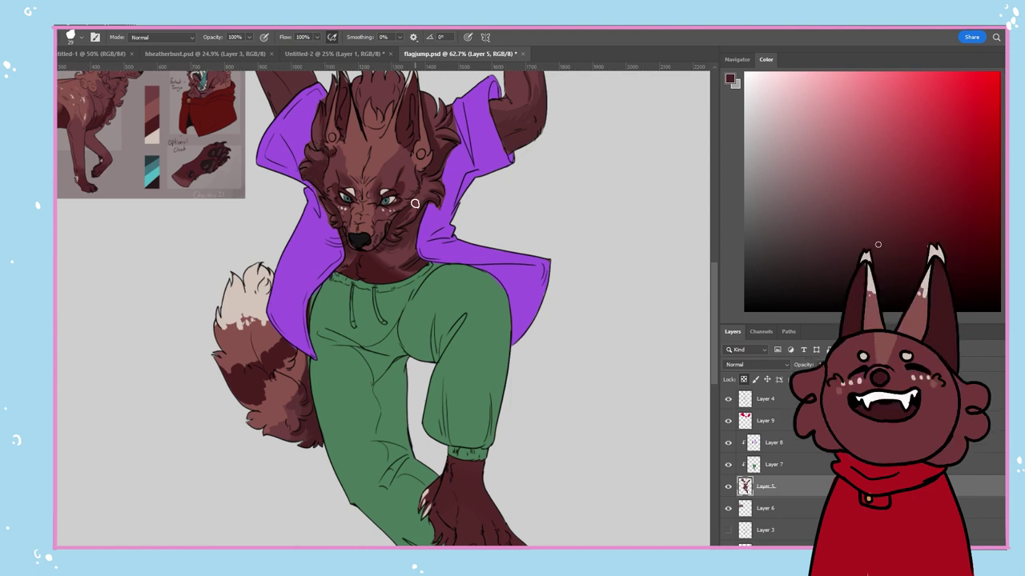
drag(406, 171, 413, 189)
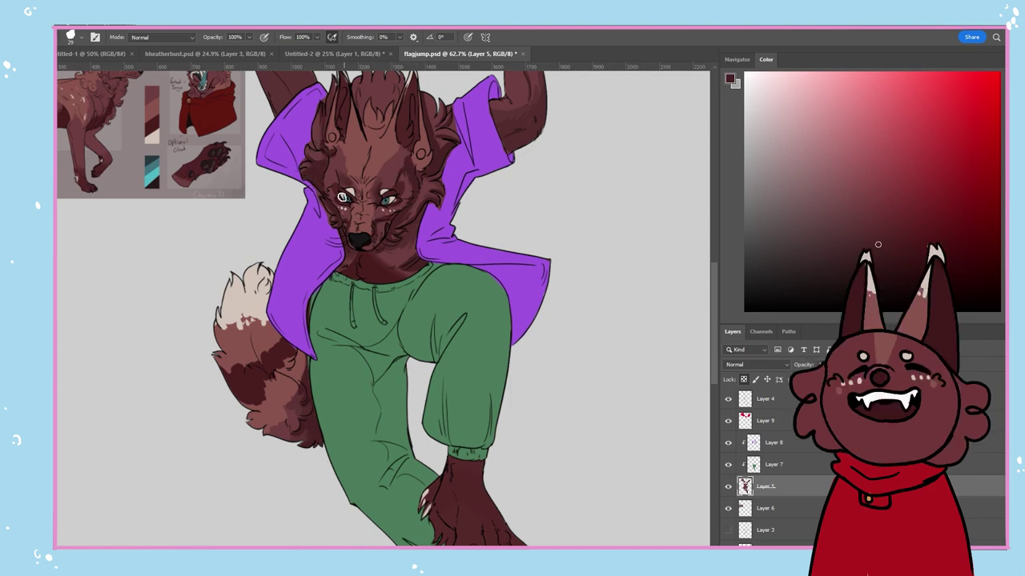
Paint reddish-brown tones sampled from the fur over the wolf's face, hair and raised arms
alt+click(348, 215)
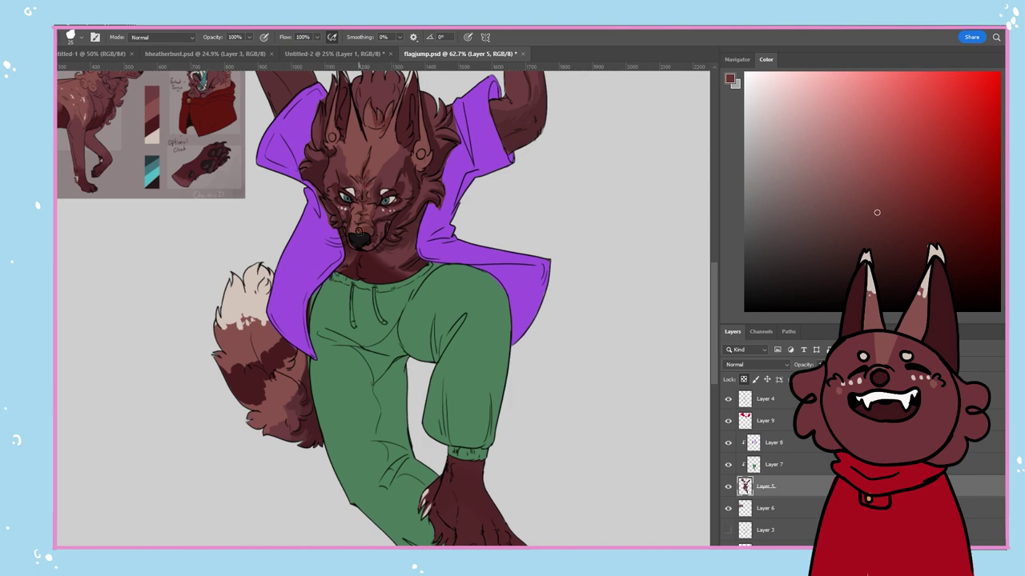
scroll(357, 231, up, 5)
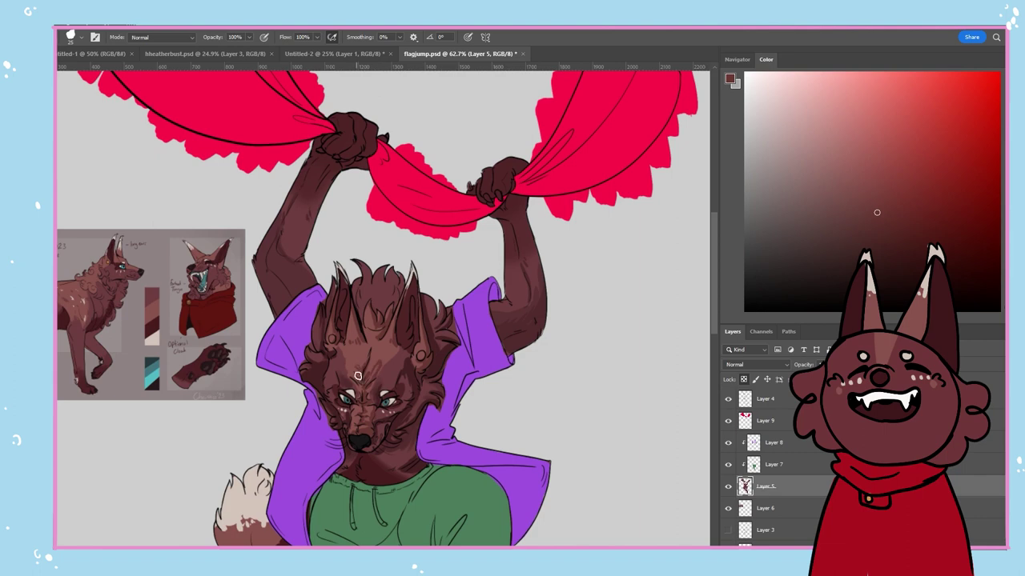
scroll(368, 360, down, 2)
alt+click(389, 336)
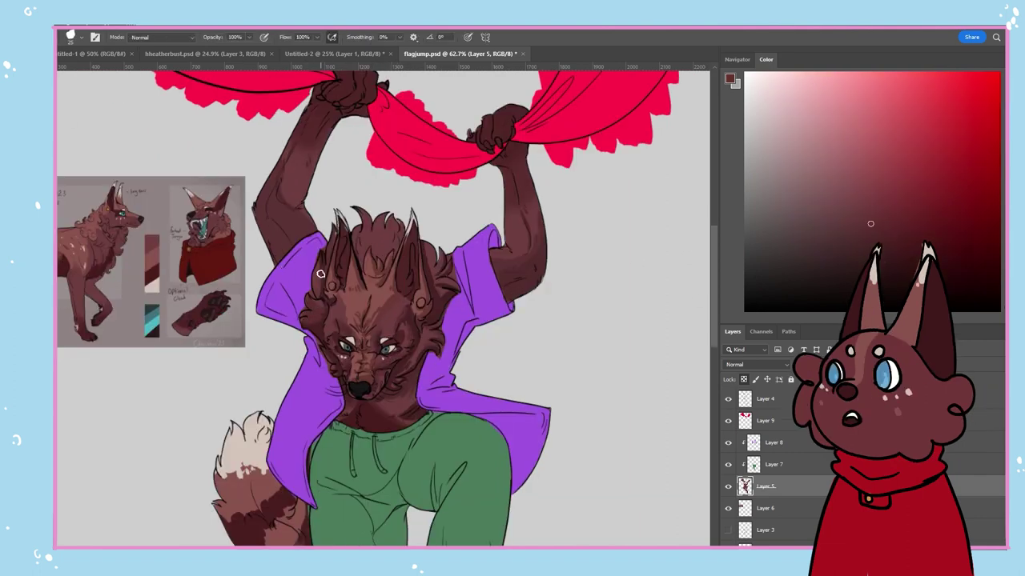
mouse_move(320, 274)
mouse_down()
mouse_move(363, 264)
mouse_move(392, 240)
mouse_move(382, 257)
mouse_move(431, 268)
mouse_move(456, 295)
mouse_move(439, 264)
mouse_move(523, 191)
mouse_up()
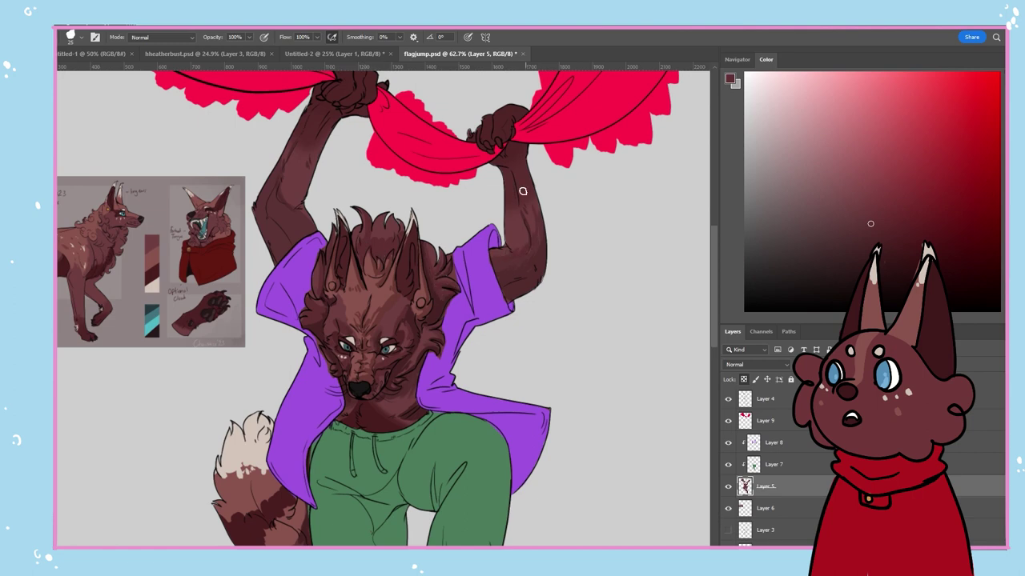
alt+click(305, 231)
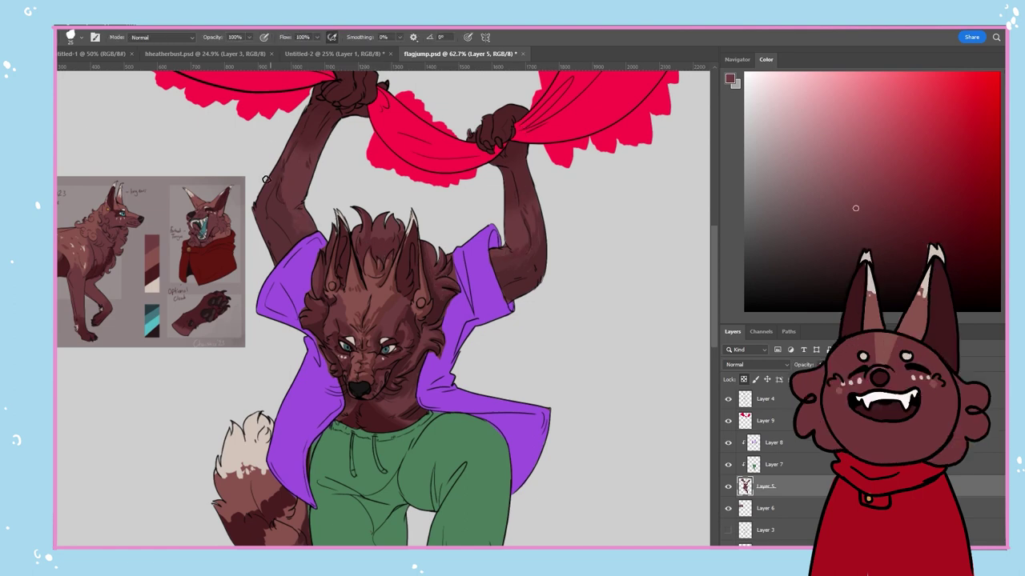
Break up the tail's brown bands with dark and muted maroon fur strokes
alt+click(222, 294)
click(860, 232)
drag(714, 320, 714, 379)
alt+click(415, 149)
mouse_move(297, 284)
mouse_down()
mouse_move(288, 276)
mouse_move(293, 302)
mouse_move(280, 297)
mouse_up()
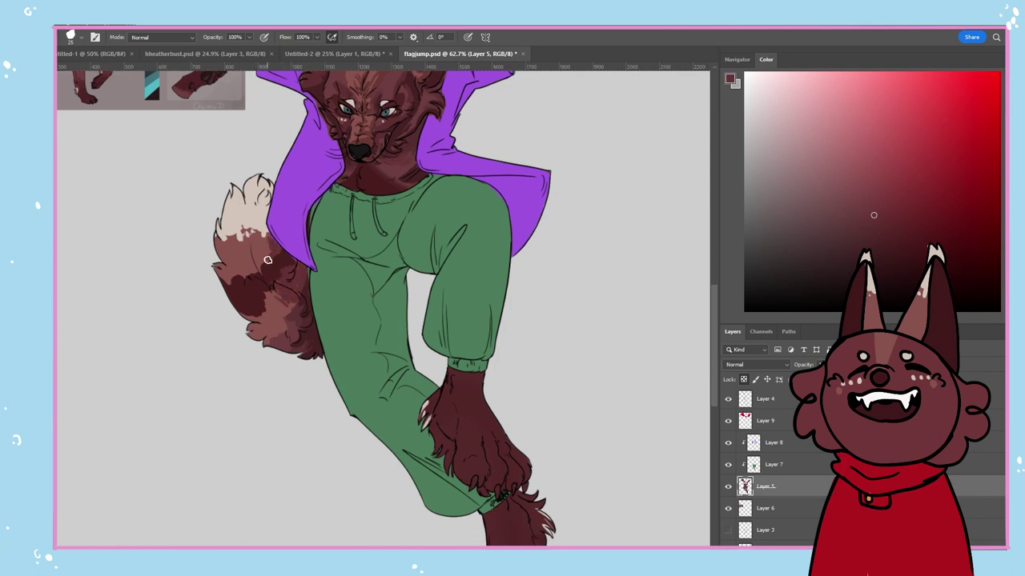
alt+click(254, 250)
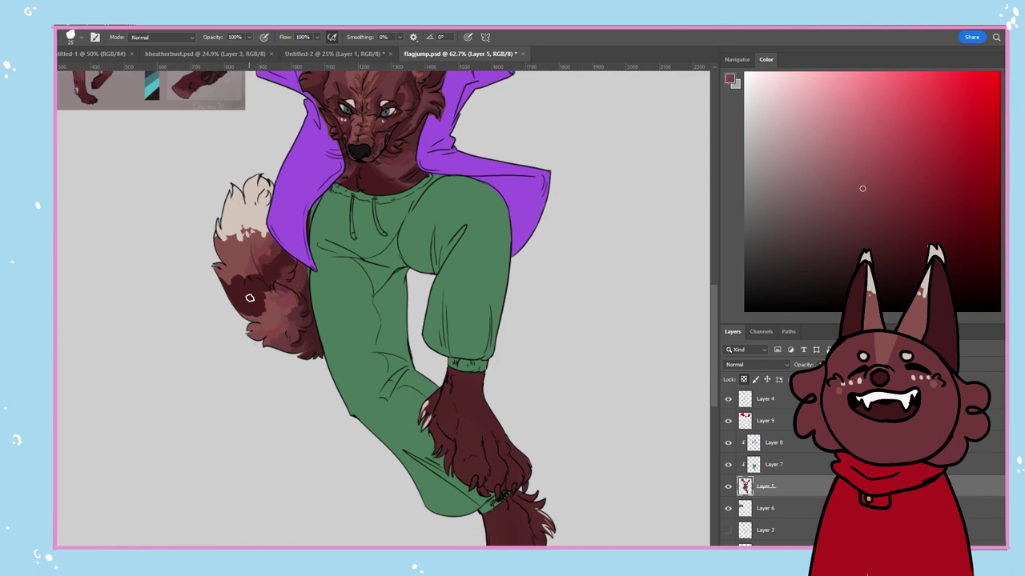
Paint orange-brown shading along the tail's outer edge and into its cream tip
click(844, 158)
click(889, 169)
mouse_move(219, 246)
mouse_down()
mouse_move(249, 327)
mouse_move(273, 316)
mouse_move(234, 258)
mouse_move(235, 281)
mouse_move(260, 175)
mouse_move(237, 187)
mouse_up()
click(928, 172)
key(ctrl+z)
click(842, 195)
click(839, 171)
drag(255, 197, 252, 182)
drag(266, 205, 265, 183)
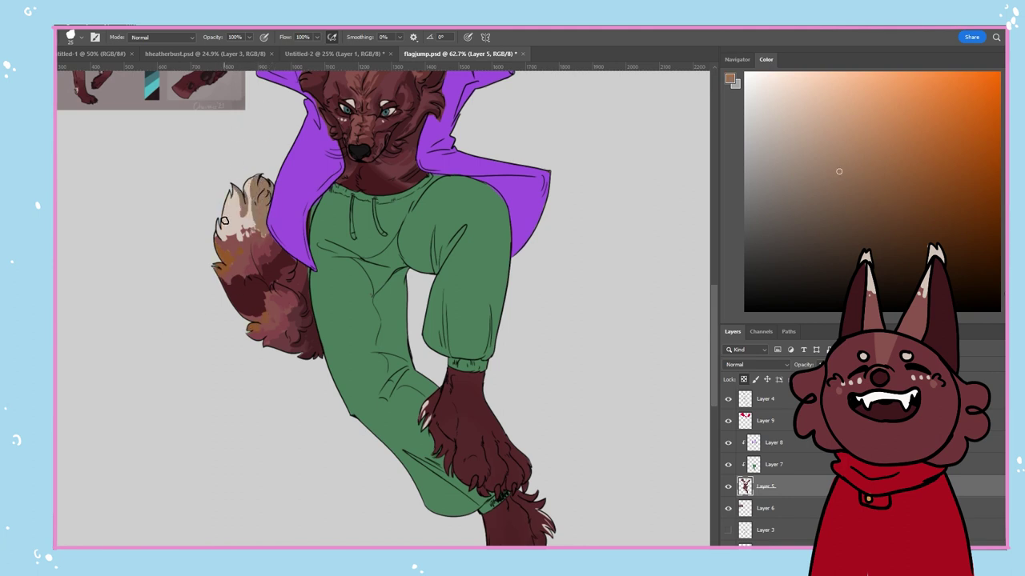
Blend the tail tip's shading with strokes of sampled cream and beige
alt+click(238, 219)
alt+click(239, 219)
mouse_move(239, 220)
mouse_down()
mouse_move(254, 178)
mouse_move(261, 213)
mouse_move(242, 215)
mouse_move(231, 199)
mouse_move(220, 227)
mouse_up()
alt+click(241, 215)
alt+click(231, 215)
Darken the base of the tail with deep maroon and blend dusty pink strokes into its dark bands
scroll(250, 189, down, 3)
scroll(308, 121, up, 6)
drag(330, 96, 336, 361)
click(828, 145)
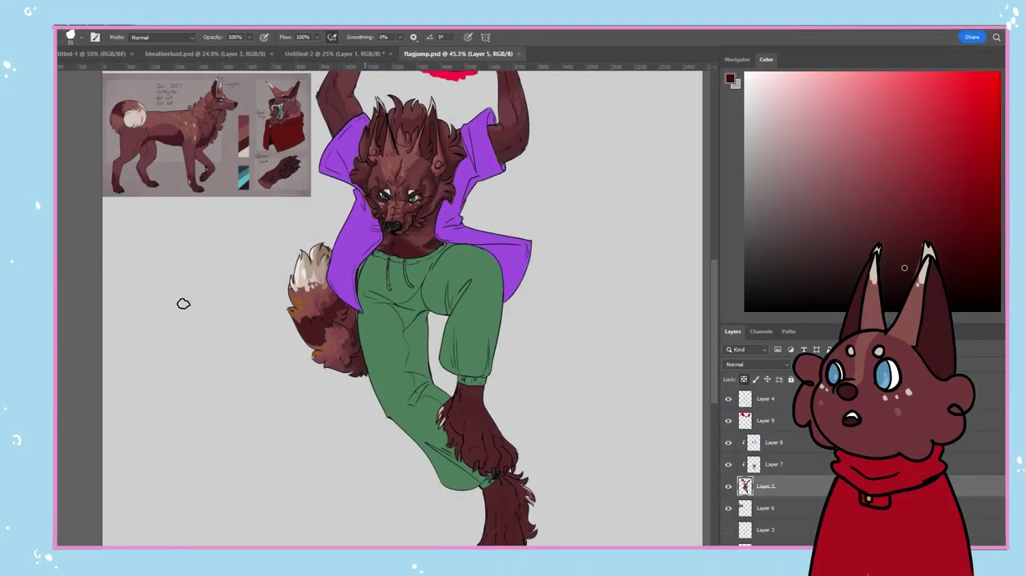
drag(357, 342, 362, 364)
key(x)
alt+click(313, 326)
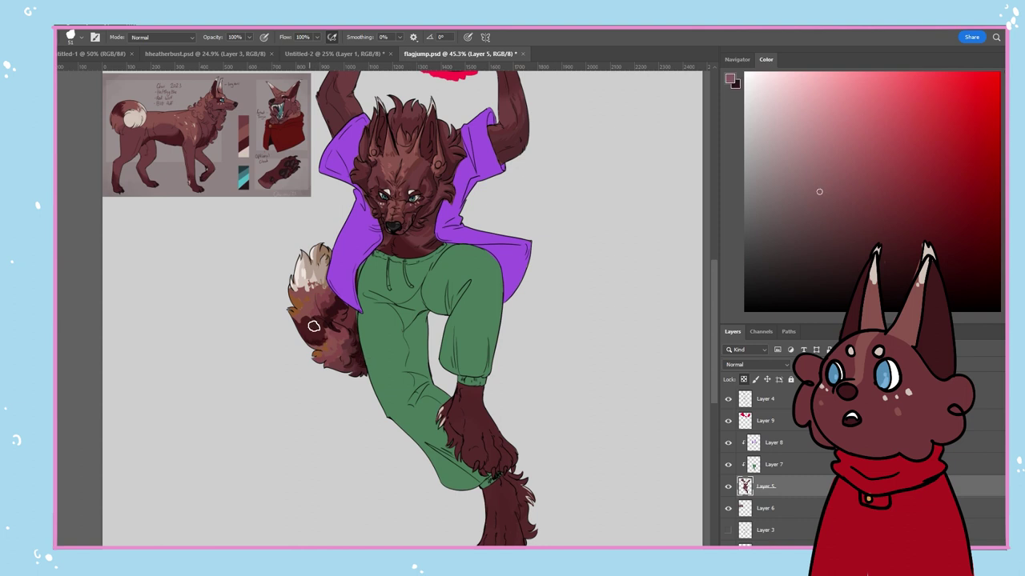
mouse_move(313, 326)
mouse_down()
mouse_move(272, 378)
mouse_move(316, 324)
mouse_up()
alt+click(309, 326)
alt+click(301, 324)
alt+click(317, 340)
Paint lighter muted maroon highlights and dark maroon shadows on both feet
drag(489, 409, 493, 429)
drag(503, 440, 508, 456)
drag(483, 410, 477, 431)
drag(483, 392, 482, 414)
scroll(514, 425, down, 2)
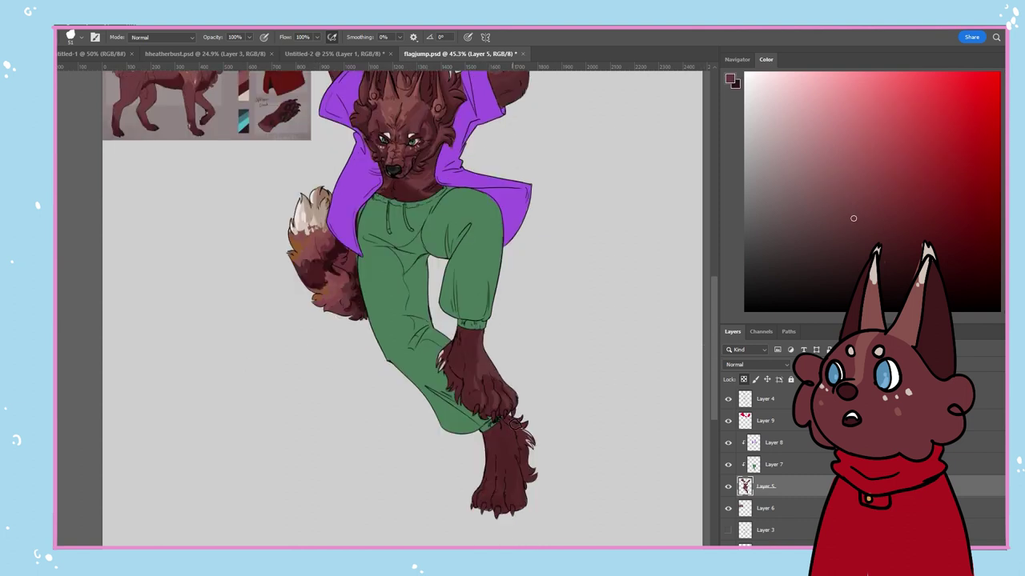
alt+click(518, 490)
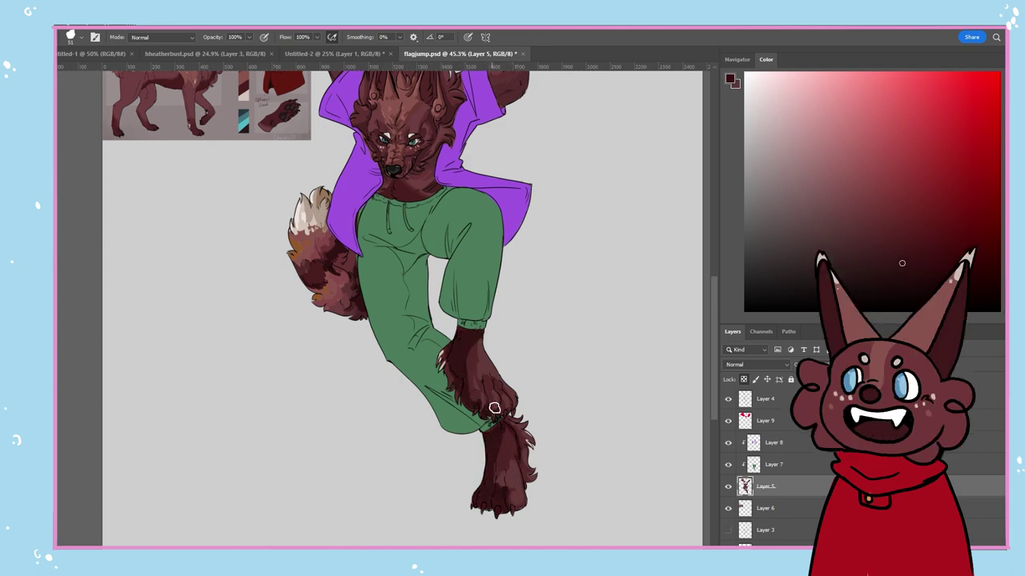
Shade the raised forearms and wrists with muted browns sampled from the fur
scroll(454, 387, up, 8)
alt+click(504, 251)
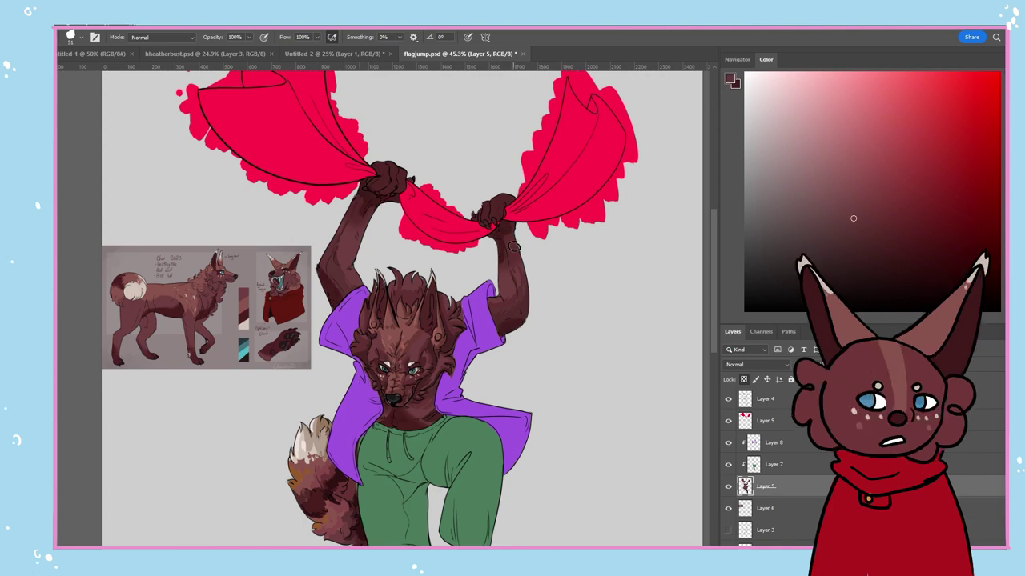
alt+click(519, 251)
alt+click(512, 254)
click(876, 241)
Paint blue-teal shadows on the raised trouser leg and inner thigh on the trousers layer
scroll(360, 329, down, 4)
scroll(709, 325, down, 4)
click(773, 464)
click(846, 266)
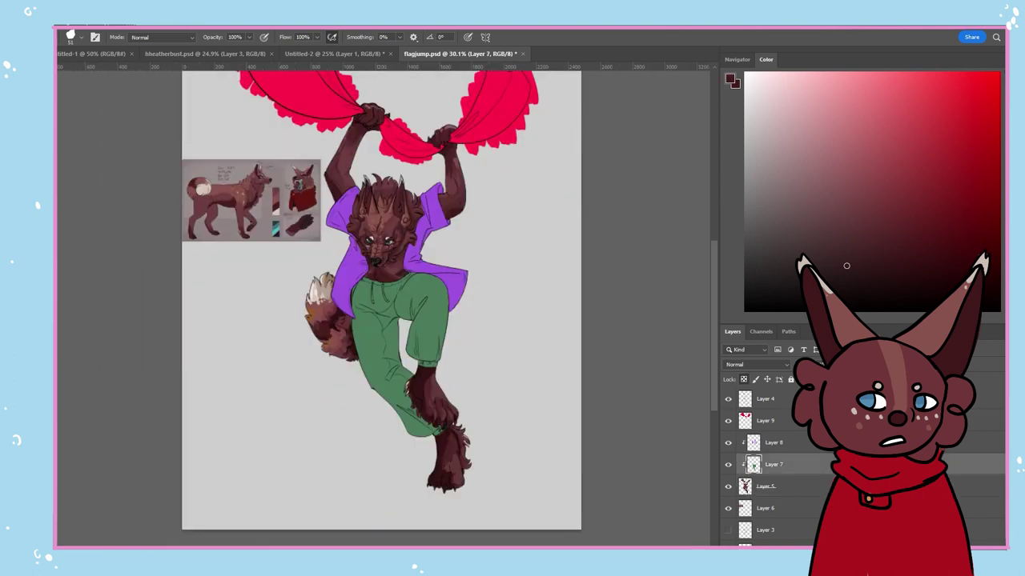
click(814, 254)
mouse_move(393, 322)
mouse_down()
mouse_move(411, 412)
mouse_move(391, 320)
mouse_move(435, 355)
mouse_up()
click(861, 230)
alt+click(435, 356)
drag(429, 312, 424, 350)
Cover the hanging trouser leg and the front of the hips with teal
mouse_move(373, 324)
mouse_down()
mouse_move(381, 380)
mouse_move(416, 429)
mouse_up()
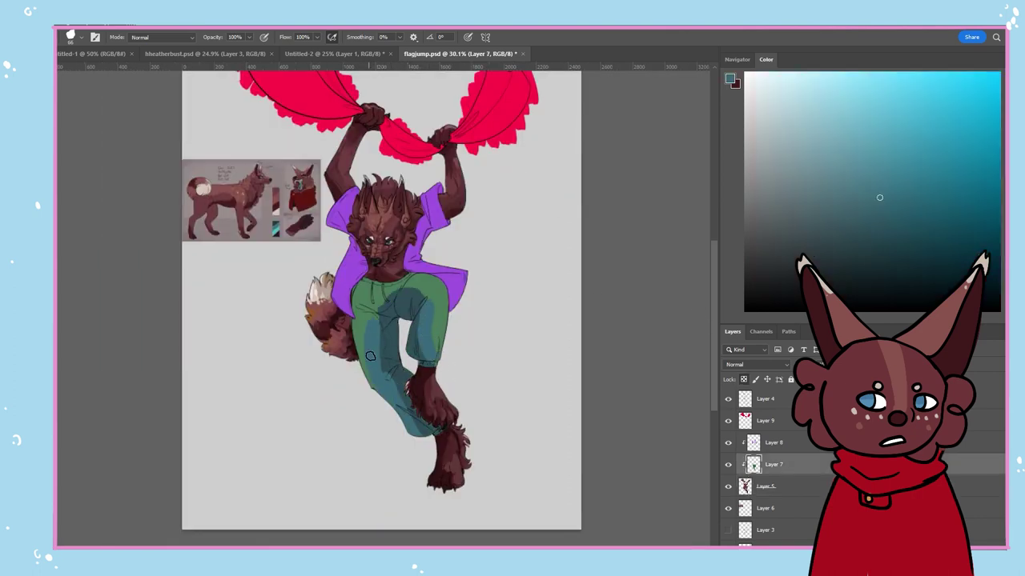
drag(370, 356, 404, 424)
mouse_move(361, 324)
mouse_down()
mouse_move(382, 373)
mouse_move(390, 316)
mouse_move(425, 294)
mouse_up()
Paint darker teal over the waist area and the lower part of the hanging trouser leg
key(])
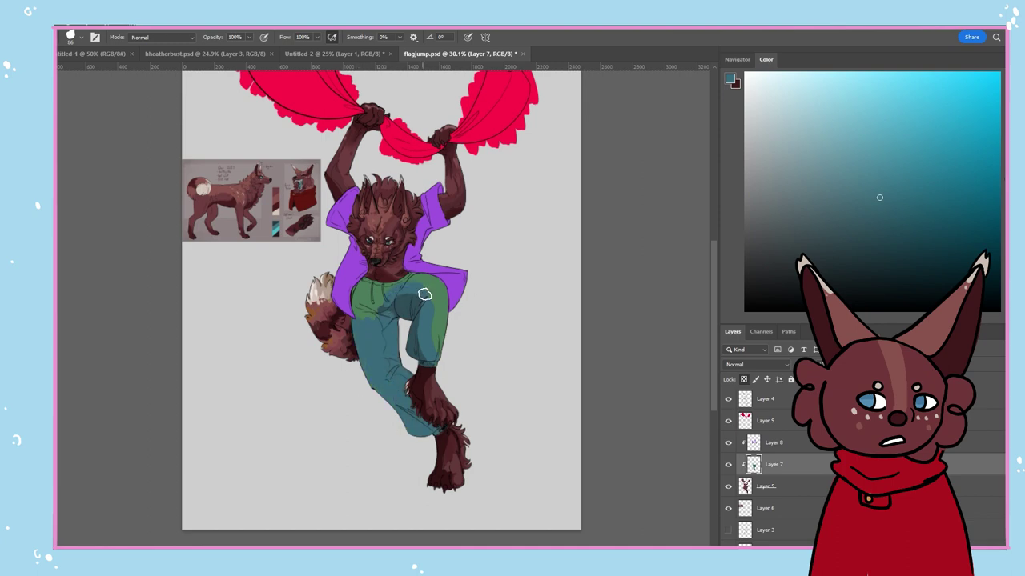
alt+click(388, 306)
mouse_move(368, 318)
mouse_down()
mouse_move(369, 380)
mouse_move(359, 294)
mouse_up()
drag(390, 373, 431, 427)
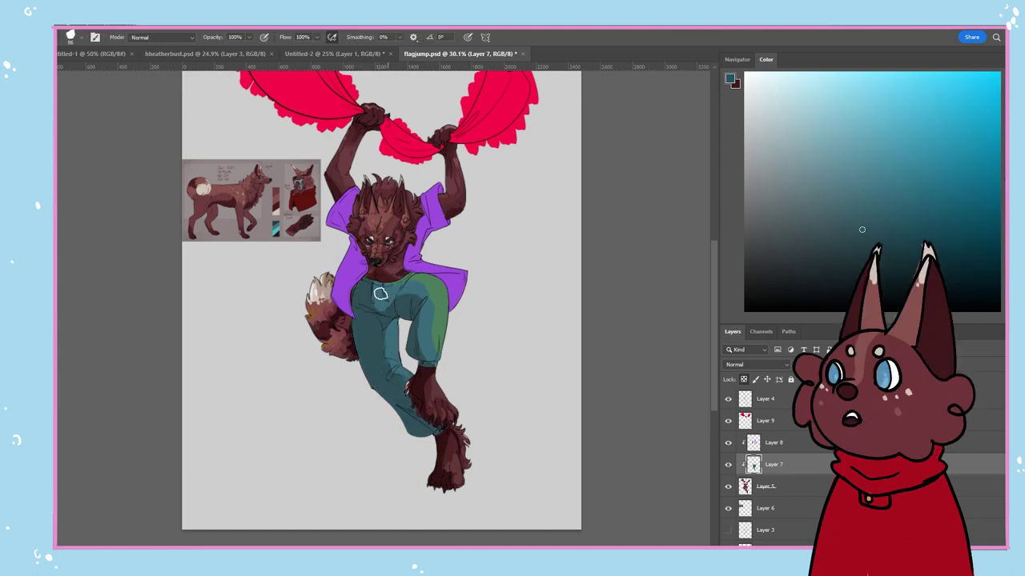
Add light mint-green highlights along the outer edge of the raised thigh and knee
alt+click(428, 294)
mouse_move(441, 290)
mouse_down()
mouse_move(409, 373)
mouse_move(431, 405)
mouse_up()
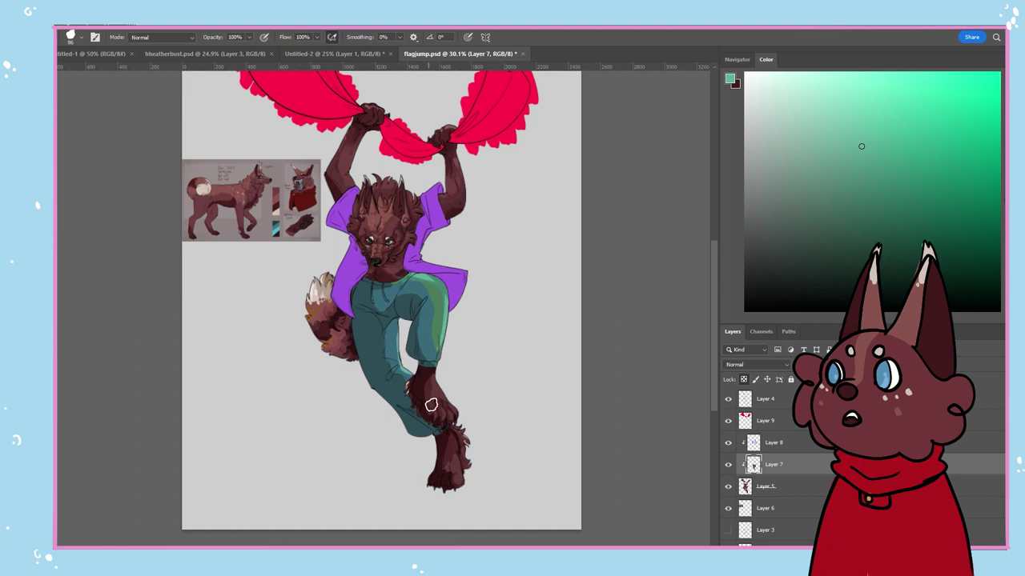
drag(429, 277, 444, 309)
Paint dark indigo shadows and pinkish-purple highlights over the vest on its own layer
click(774, 443)
click(1011, 132)
click(856, 246)
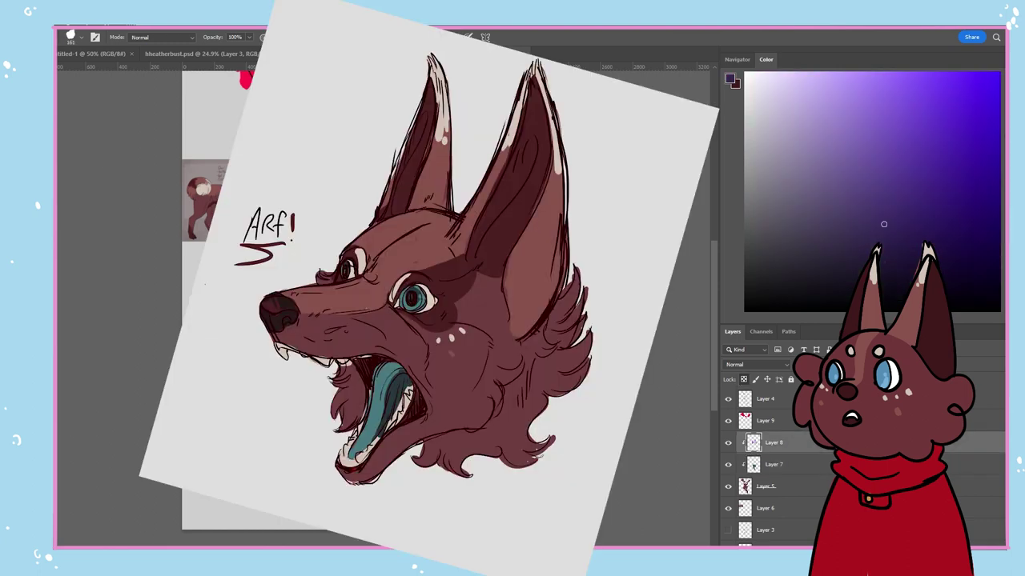
click(886, 201)
drag(423, 259, 459, 276)
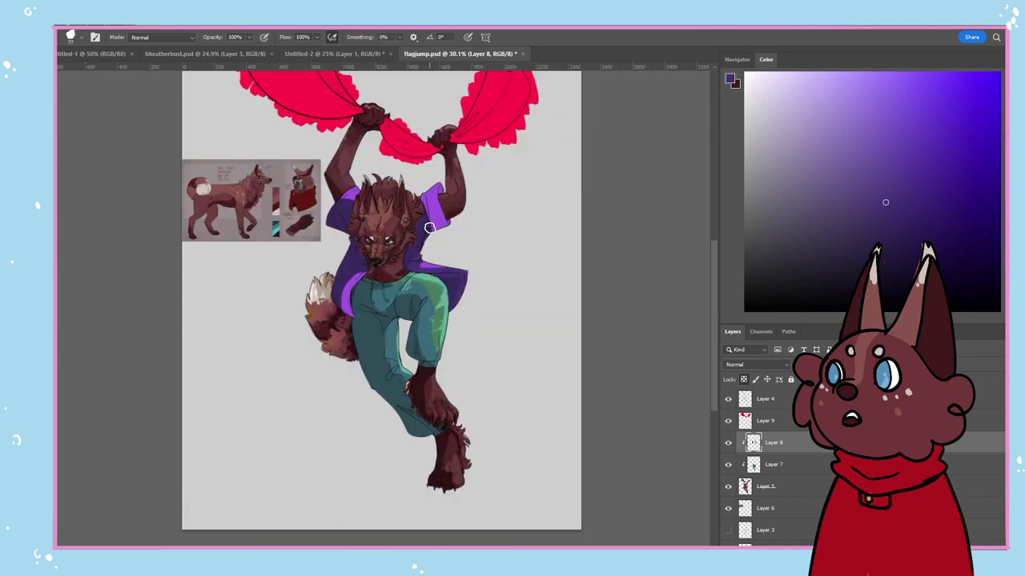
alt+click(351, 286)
alt+click(437, 269)
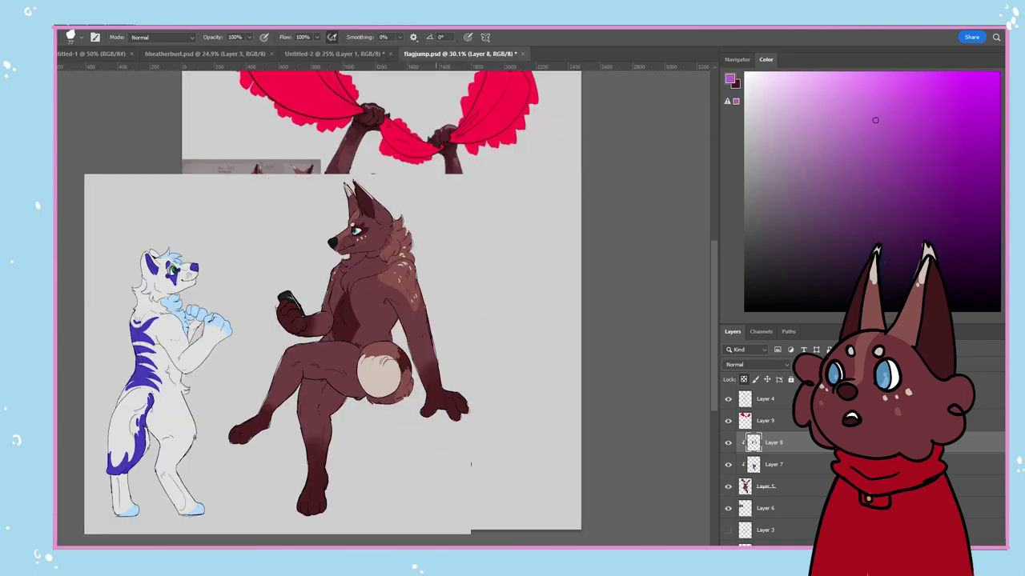
Colour the claws on both gripping hands dark grey on the fur layer
click(766, 487)
click(755, 294)
scroll(479, 335, up, 6)
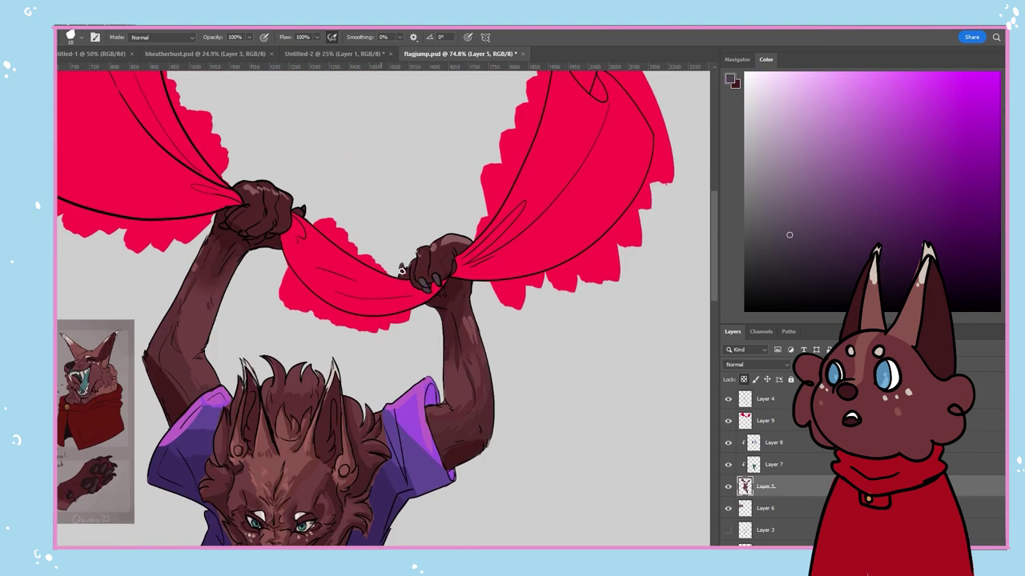
scroll(316, 321, down, 3)
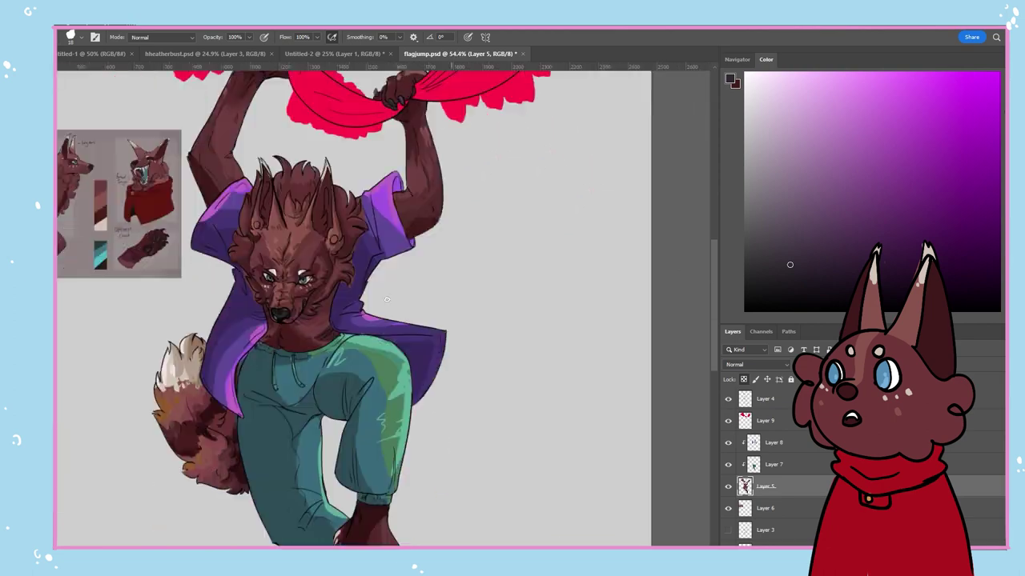
Paint one earring purple and the other dark grey, with small shading touches on both
scroll(298, 137, up, 5)
click(880, 189)
click(378, 360)
click(760, 258)
click(221, 331)
click(779, 203)
click(818, 262)
mouse_move(376, 354)
mouse_down()
mouse_move(378, 367)
mouse_move(385, 351)
mouse_up()
click(833, 133)
alt+click(285, 382)
scroll(270, 369, down, 8)
drag(289, 400, 356, 320)
scroll(356, 320, down, 2)
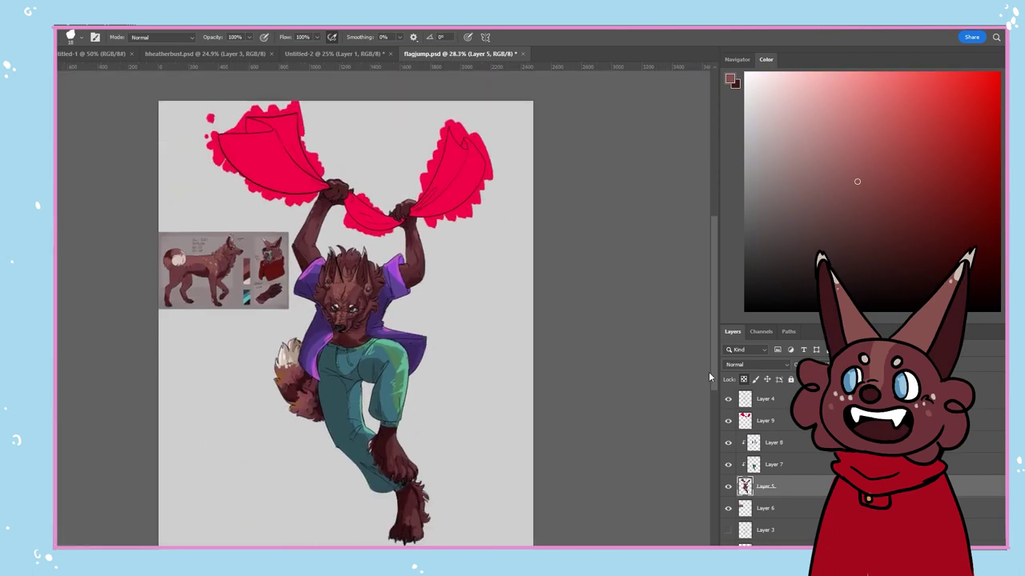
Delete the reference sheet's layer and make the cloth layer active
click(765, 508)
key(Delete)
click(761, 421)
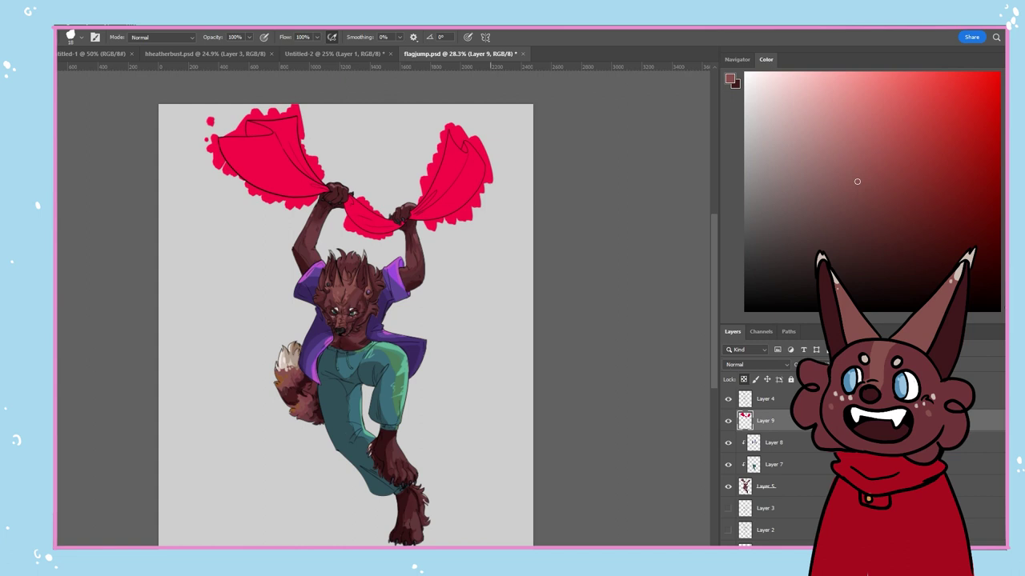
Fill the outer part of the red cloth on the tail's side with saturated purple using a larger brush
click(1004, 125)
click(984, 157)
mouse_move(302, 150)
mouse_down()
mouse_move(250, 191)
mouse_move(281, 126)
mouse_move(293, 143)
mouse_up()
key(bracketright)
key(bracketright)
key(bracketright)
key(bracketright)
key(bracketright)
Paint the cloth beside the purple area mid grey and the stretch between and beyond the hands white
drag(778, 191, 737, 192)
drag(305, 166, 272, 202)
mouse_move(347, 204)
mouse_down()
mouse_move(349, 227)
mouse_move(358, 221)
mouse_up()
click(745, 85)
mouse_move(430, 189)
mouse_down()
mouse_move(424, 215)
mouse_move(461, 138)
mouse_move(442, 205)
mouse_up()
Paint the far end of the cloth black and add lighter grey fold highlights with a smaller brush
click(745, 281)
click(745, 293)
key(bracketleft)
key(bracketleft)
key(bracketleft)
drag(485, 178, 446, 215)
click(764, 201)
drag(450, 128, 436, 183)
mouse_move(484, 154)
mouse_down()
mouse_move(466, 198)
mouse_move(418, 225)
mouse_move(350, 228)
mouse_up()
Shade the folds in the white section of the cloth with light greys
click(753, 254)
click(746, 188)
click(746, 160)
drag(430, 200, 422, 215)
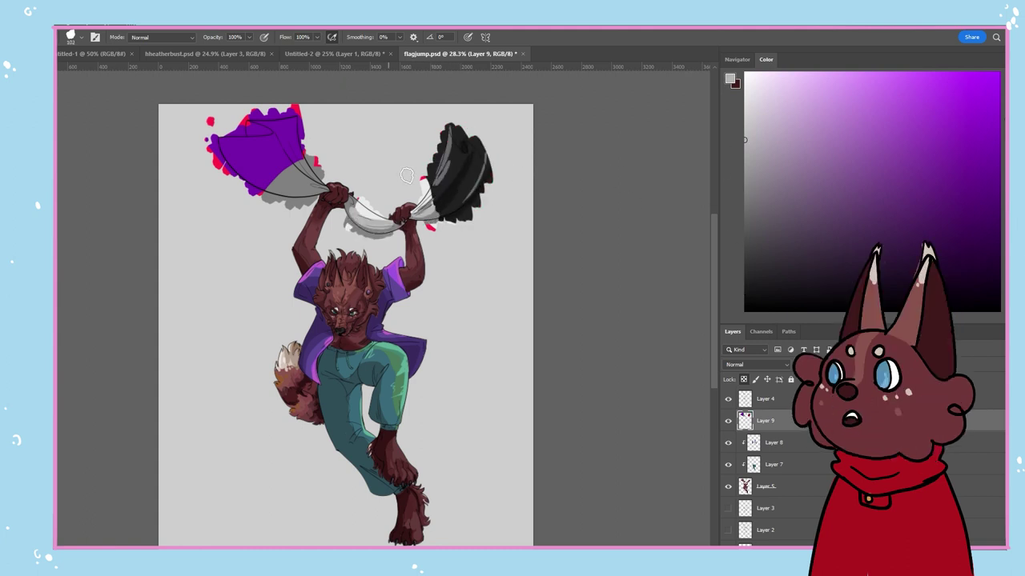
click(745, 139)
click(739, 176)
mouse_move(356, 196)
mouse_down()
mouse_move(374, 211)
mouse_move(266, 196)
mouse_up()
Add darker grey shadows and lighter grey highlights to the grey section of the cloth
click(746, 227)
mouse_move(301, 165)
mouse_down()
mouse_move(321, 181)
mouse_move(263, 181)
mouse_up()
click(752, 133)
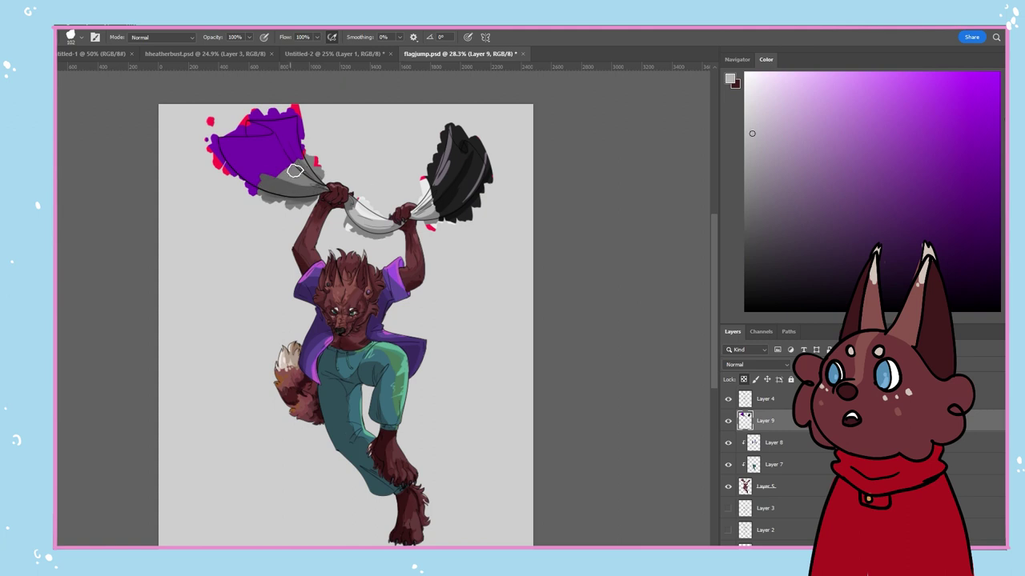
click(745, 166)
drag(325, 190, 295, 173)
Shade the purple end of the cloth with dark and muted purples, and clip the cloth layer to the layers below
click(897, 261)
mouse_move(284, 164)
mouse_down()
mouse_move(255, 185)
mouse_move(270, 123)
mouse_move(245, 128)
mouse_move(297, 158)
mouse_up()
click(898, 211)
mouse_move(288, 164)
mouse_down()
mouse_move(256, 185)
mouse_move(246, 145)
mouse_move(237, 150)
mouse_up()
click(876, 160)
click(896, 187)
scroll(308, 278, down, 2)
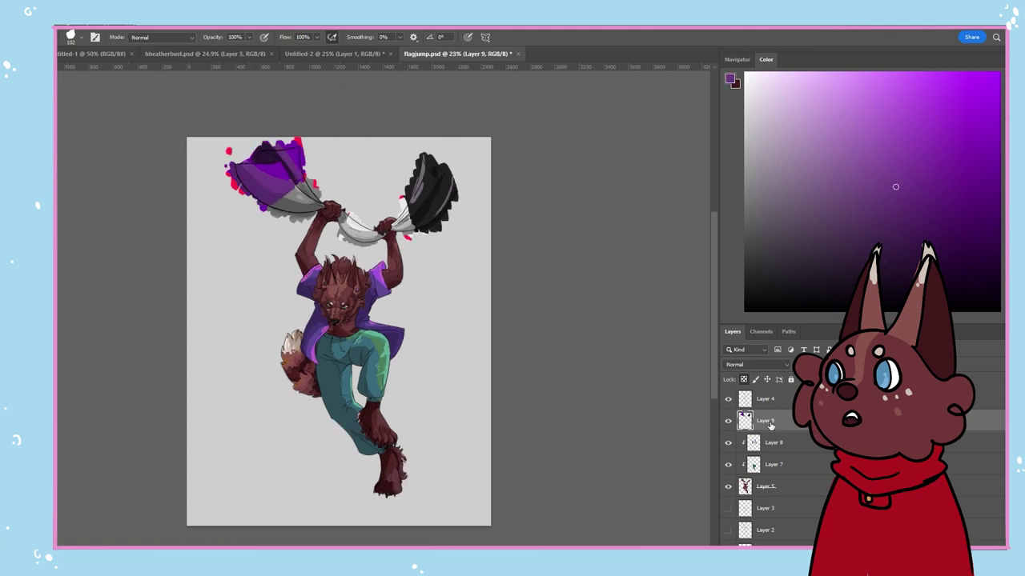
alt+click(770, 431)
Paint additional blue-teal shading over the hips and both legs on the trousers layer
scroll(341, 406, up, 2)
click(773, 464)
alt+click(320, 386)
drag(342, 375, 363, 433)
drag(338, 386, 348, 335)
drag(379, 362, 380, 389)
Create a new layer on top and dab light pink highlights onto the earrings and eyes
click(766, 404)
key(ctrl+shift+n)
scroll(273, 266, up, 14)
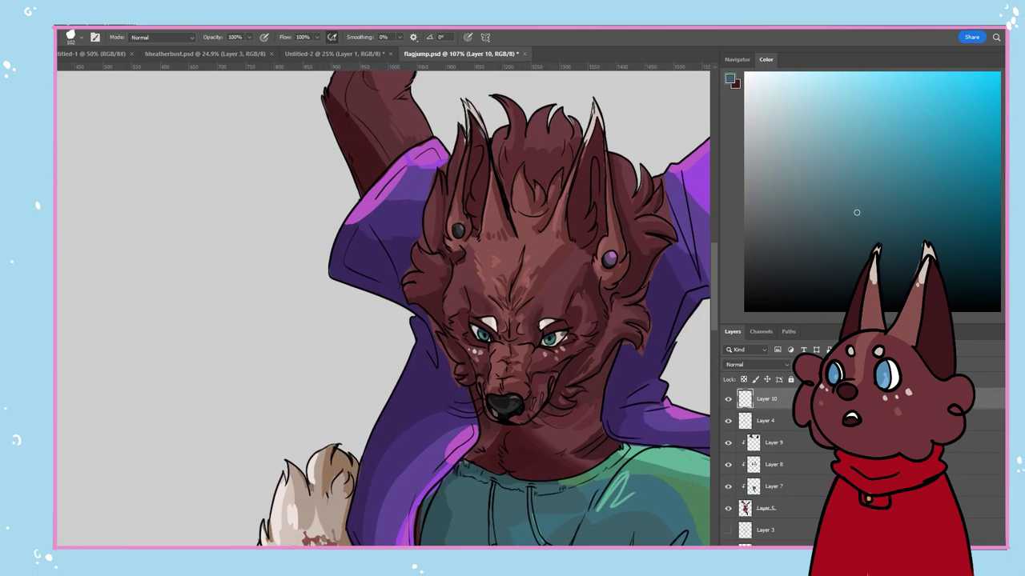
alt+click(432, 156)
click(845, 86)
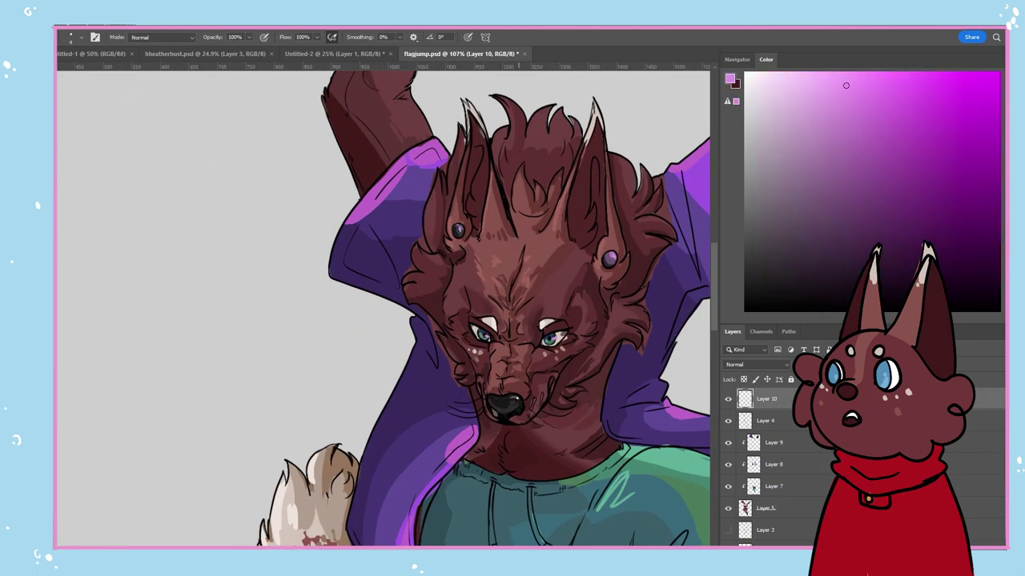
scroll(519, 441, down, 15)
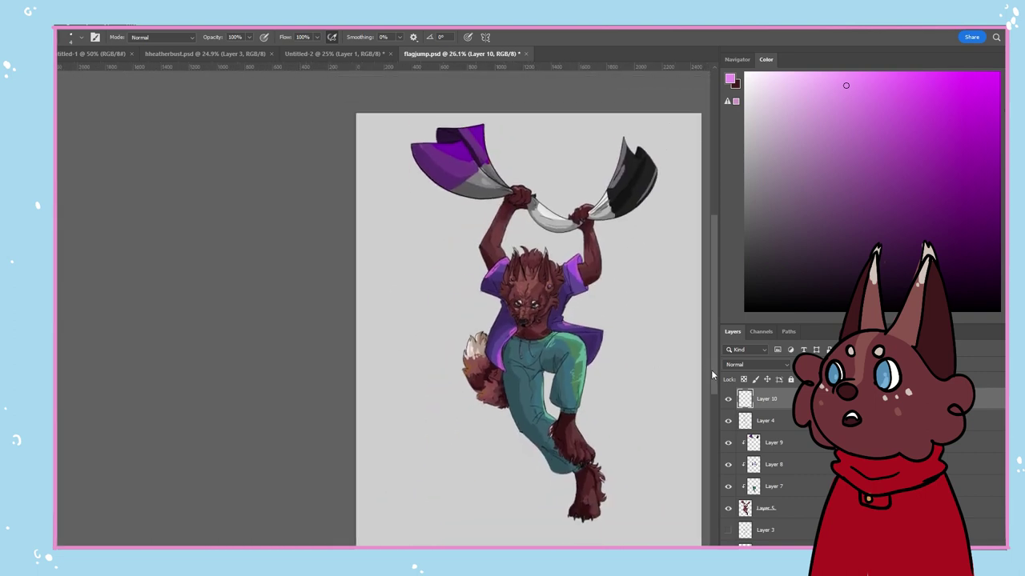
Select the empty area around the figure, including the gap between the arms, with the Magic Wand
scroll(766, 486, down, 3)
click(772, 544)
click(727, 544)
click(728, 544)
click(767, 458)
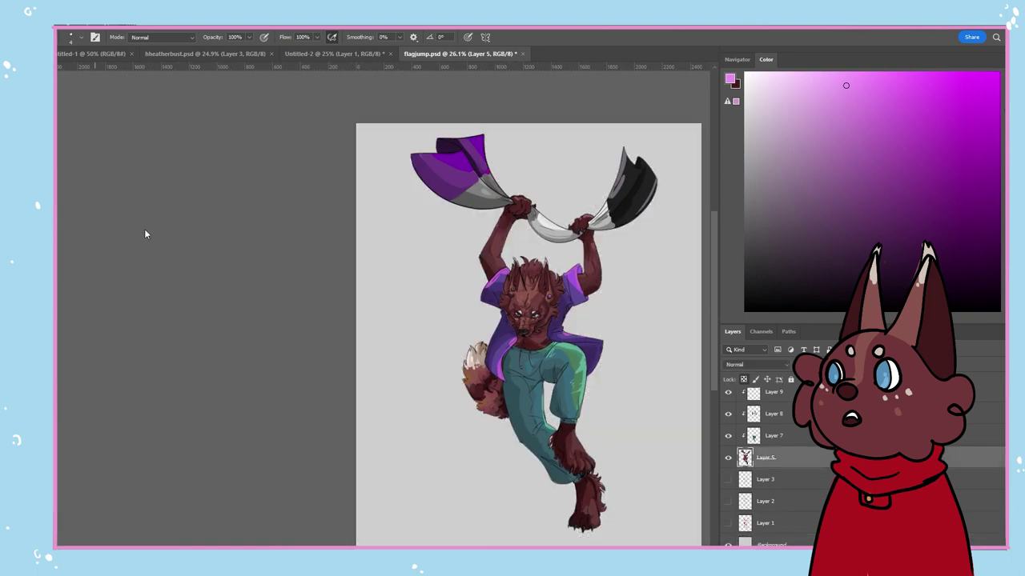
key(w)
click(376, 234)
shift+click(520, 234)
Fill the selection with near-white on a new layer, clip it to the colours below, and set it to Screen blending
key(ctrl+shift+n)
click(744, 85)
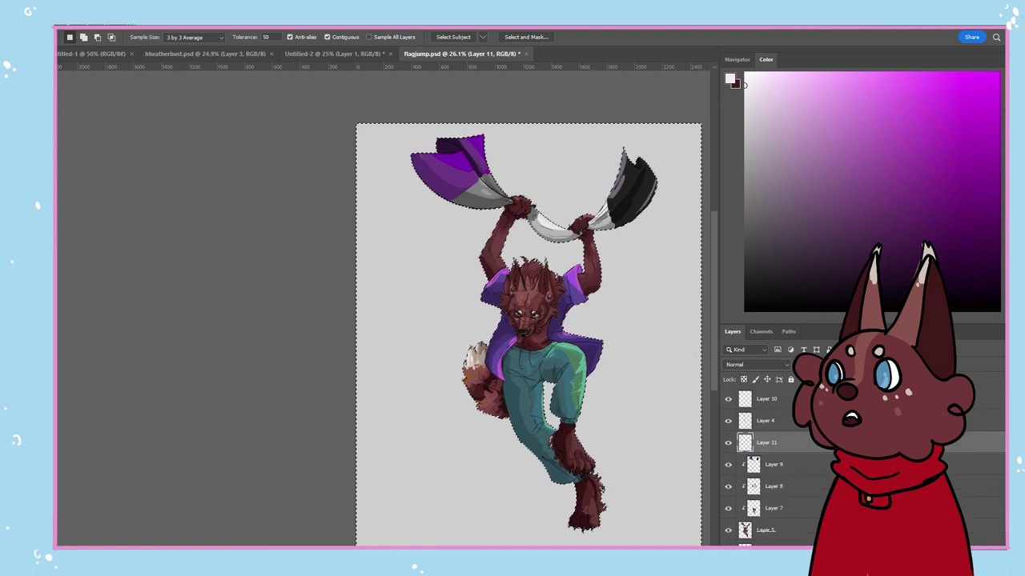
key(g)
click(425, 264)
key(ctrl+alt+g)
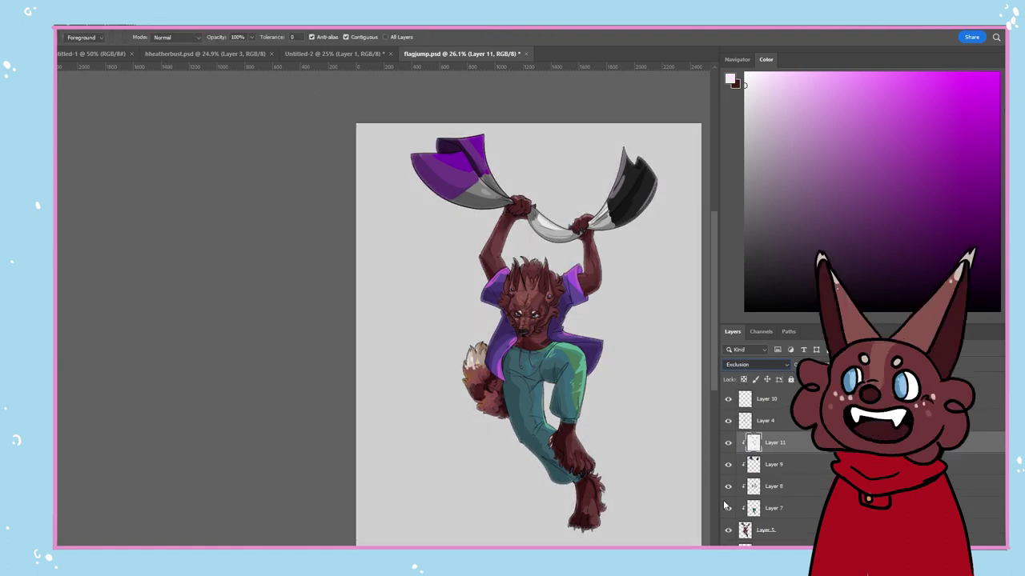
key(shift+alt+s)
Merge the trousers, vest and cloth colour layers into the fur layer, Layer 5
click(766, 421)
click(775, 465)
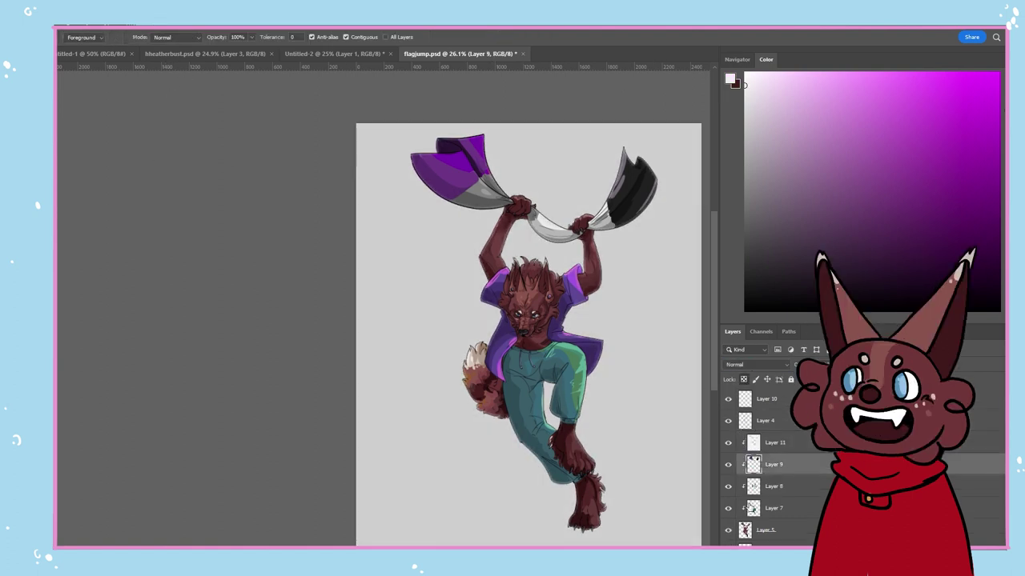
click(774, 486)
key(ctrl+e)
click(774, 465)
key(ctrl+e)
click(774, 445)
click(772, 462)
key(ctrl+e)
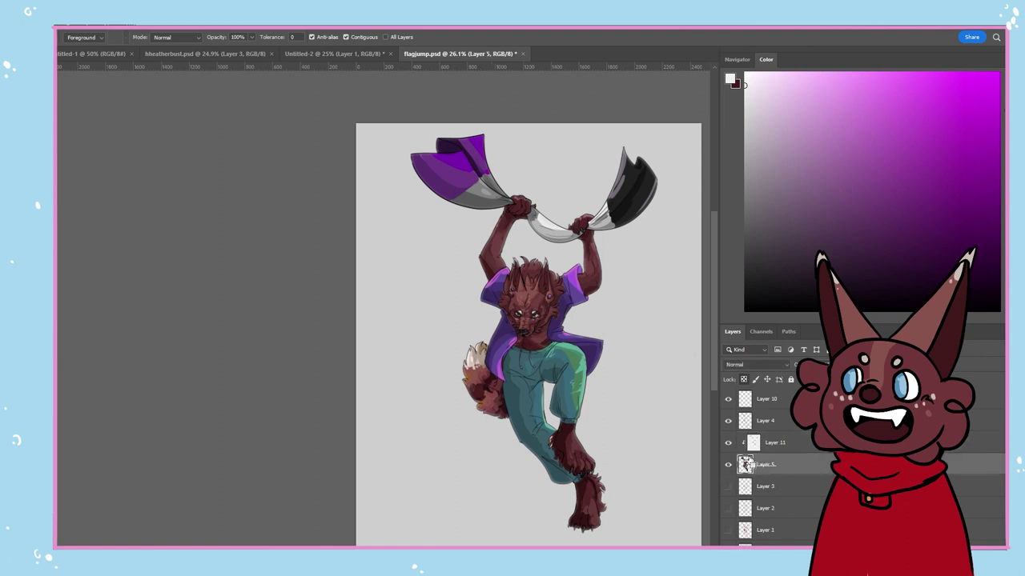
Duplicate Layer 5, move the copy above the line art and clip it there, keeping Layer 11 clipped to the original
key(ctrl+j)
drag(769, 462, 769, 411)
click(756, 459)
key(ctrl+alt+g)
click(780, 423)
key(ctrl+alt+g)
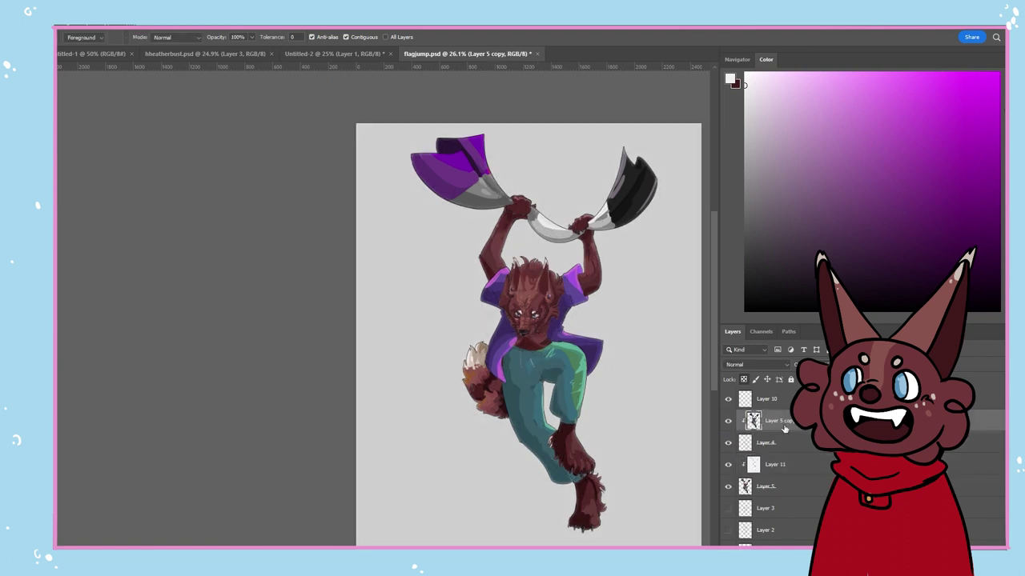
Try Linear Burn as the blend mode of the clipped colour copy
key(space)
click(738, 365)
click(738, 424)
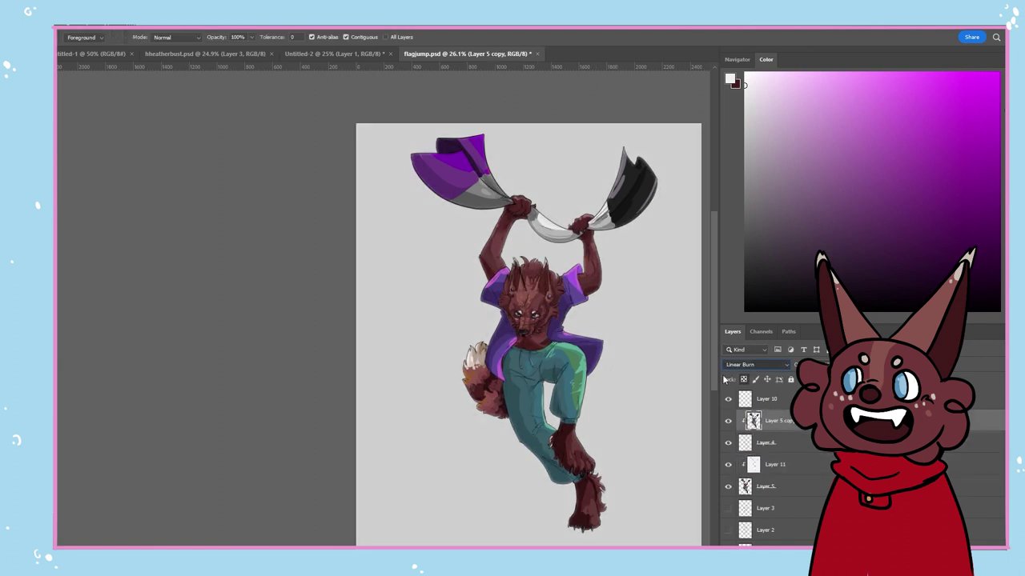
key(ctrl+z)
Darken the clipped colour copy that tints the line art
key(i)
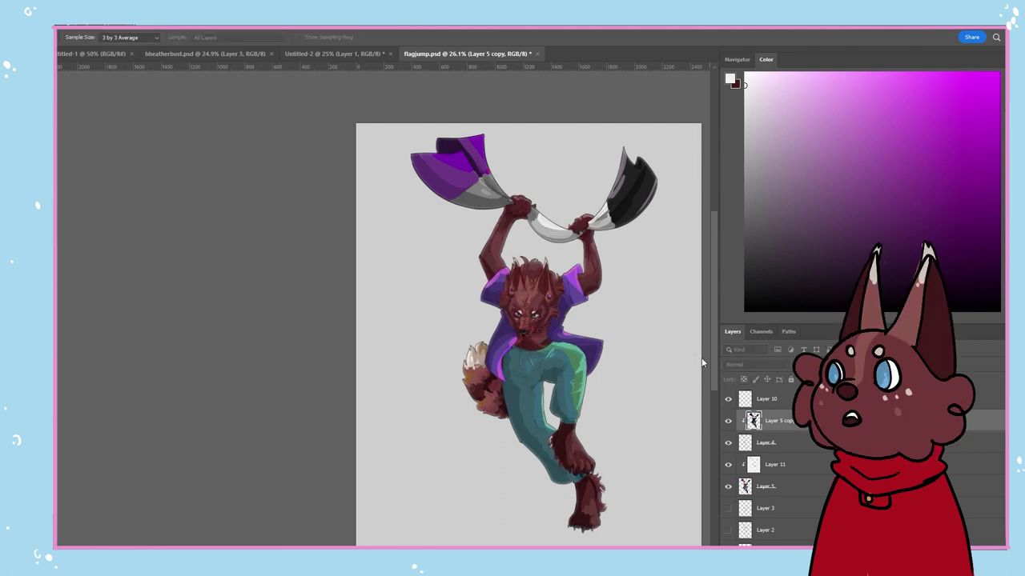
click(701, 358)
Draw fine white whiskers, brow hairs and ear-tip hairs on the top layer
click(767, 398)
scroll(538, 341, up, 6)
key(b)
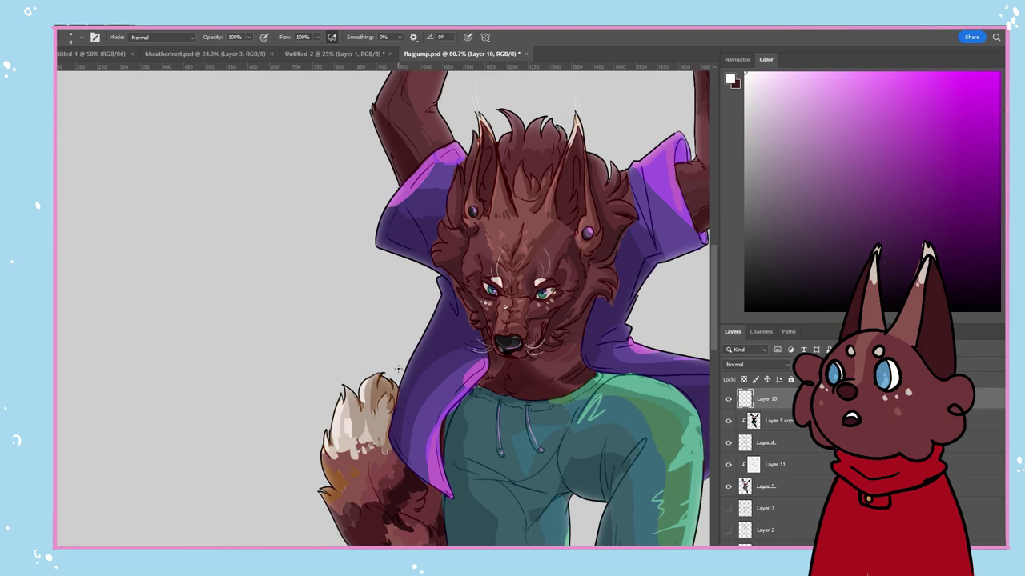
Hide the background layer to check the figure against transparency, and show it again
scroll(398, 368, down, 6)
click(775, 464)
click(789, 544)
scroll(791, 527, down, 1)
click(778, 544)
click(728, 545)
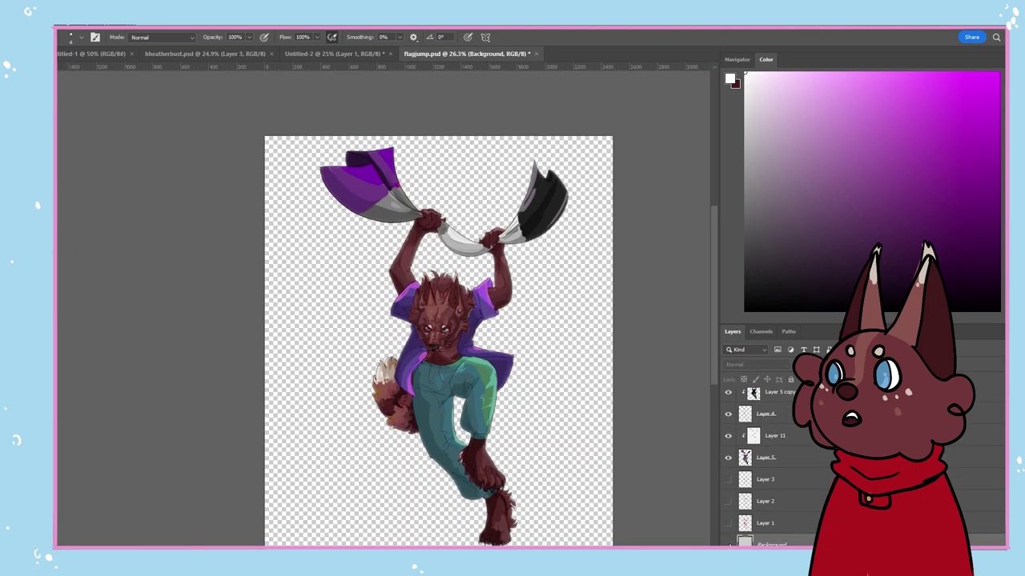
click(729, 544)
Paint sampled indigo on Layer 5 over the fur colour spilling onto the vest beside the purple-earring side of the head
scroll(752, 512, up, 1)
click(768, 487)
scroll(470, 309, up, 11)
alt+click(474, 356)
key(bracketright)
key(bracketright)
key(bracketright)
key(bracketright)
key(bracketright)
key(bracketright)
key(bracketright)
key(bracketright)
key(bracketright)
key(bracketright)
key(slash)
mouse_move(442, 376)
mouse_down()
mouse_move(458, 366)
mouse_move(471, 168)
mouse_up()
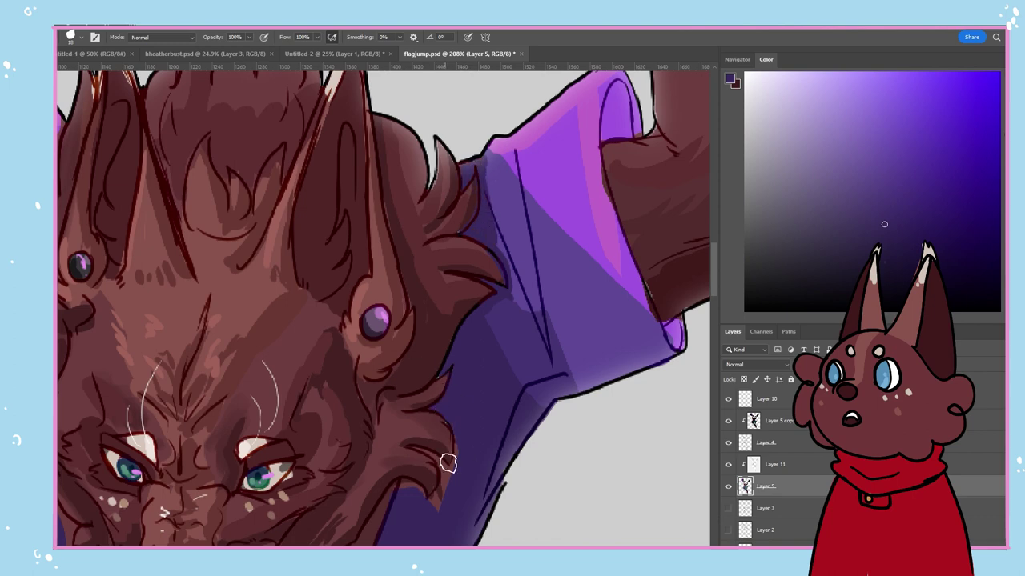
Cover the remaining fur spill around the cheek tufts and along the opposite sleeve with indigo
scroll(447, 463, down, 5)
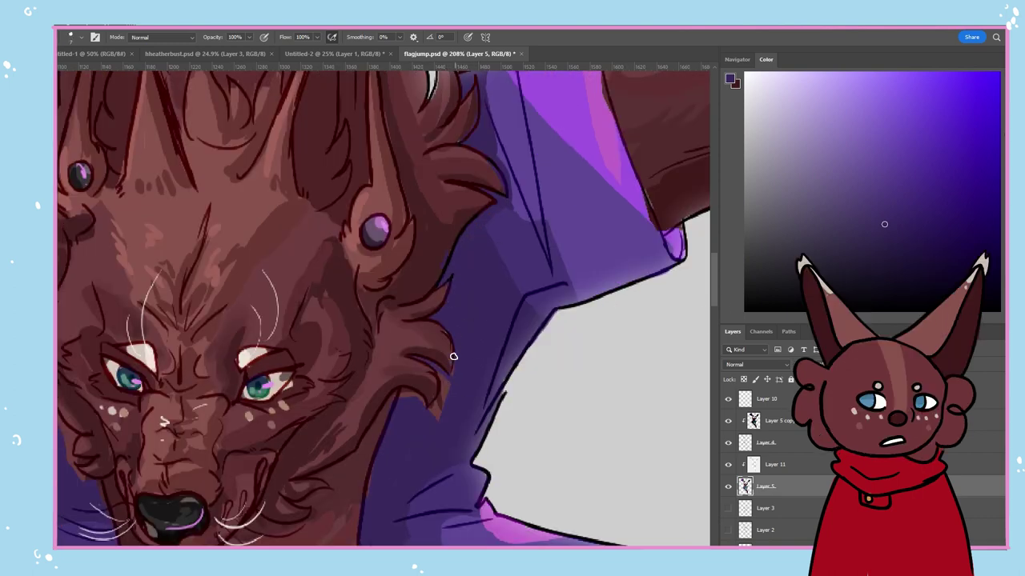
scroll(360, 413, down, 2)
scroll(359, 413, down, 1)
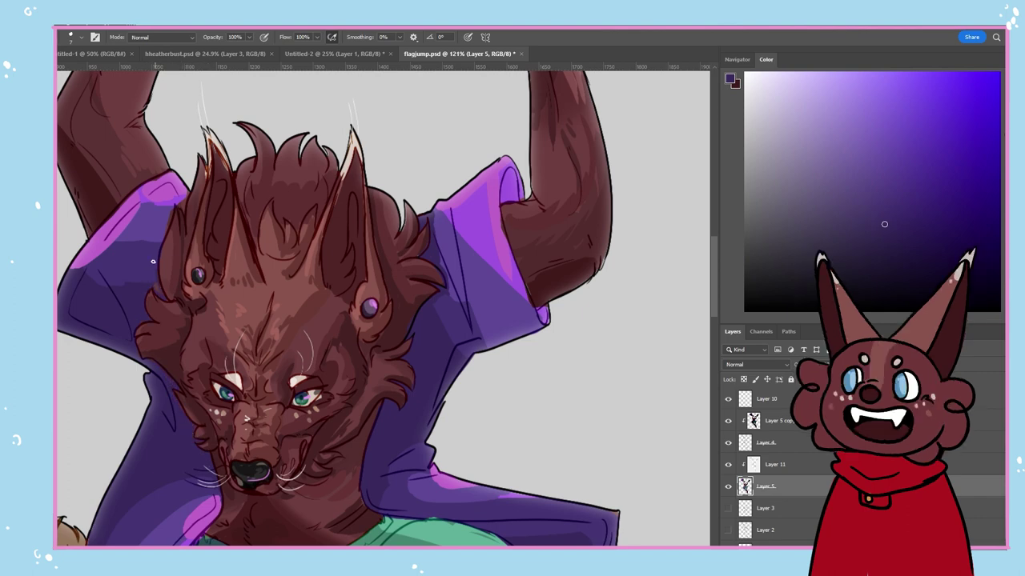
scroll(176, 341, down, 5)
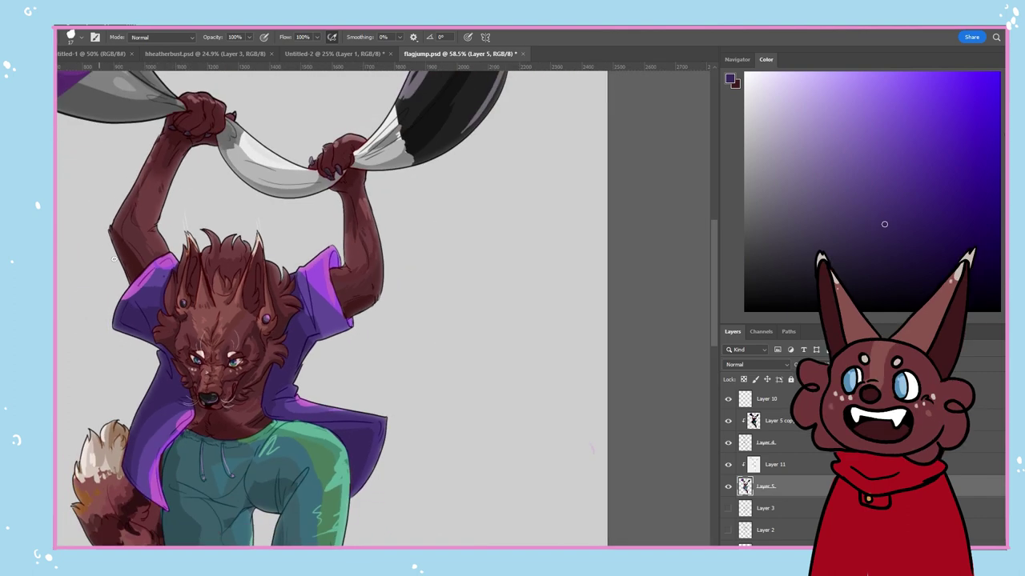
Touch up the stray colour between the vest's open edge and the trouser waist with sampled purple and blue-teal
scroll(173, 489, up, 6)
alt+click(155, 274)
alt+click(159, 233)
alt+click(191, 210)
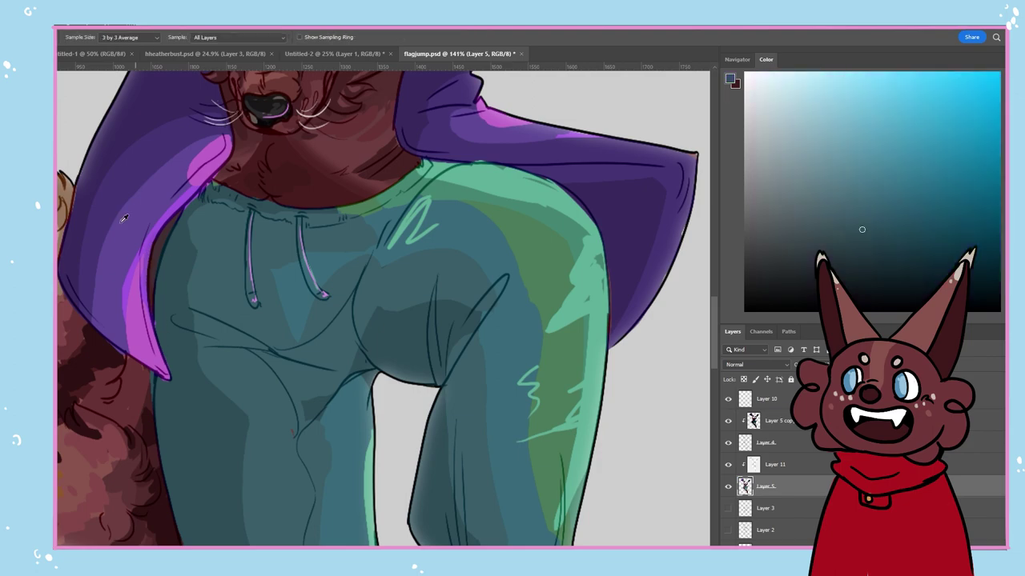